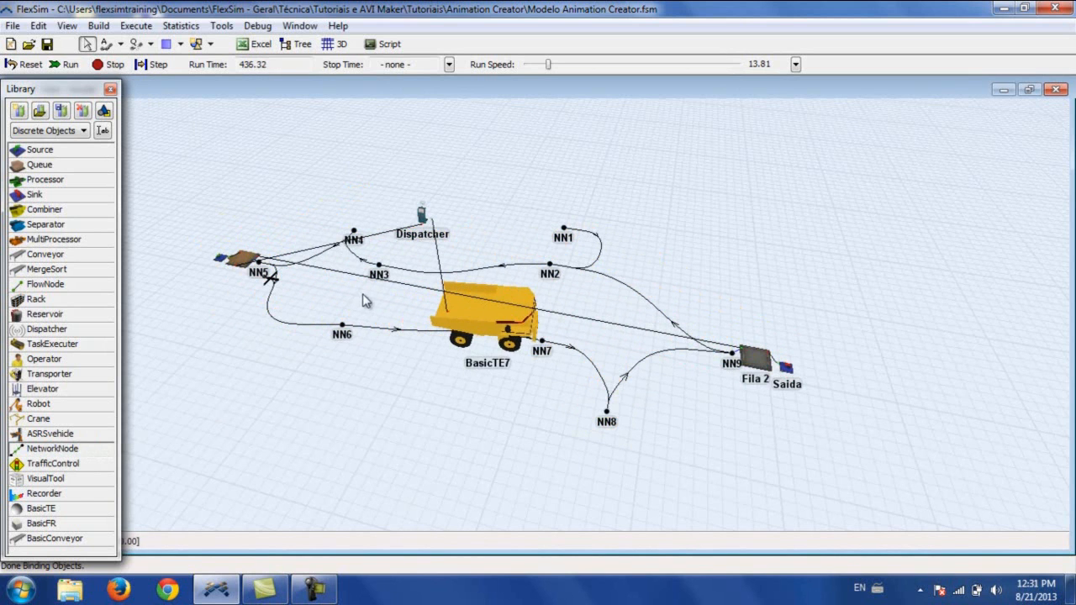
Step: Examine the dump truck and its travel network in the model from close up and from afar, and reset the simulation
drag(362, 292, 345, 287)
drag(579, 334, 493, 319)
scroll(493, 320, up, 5)
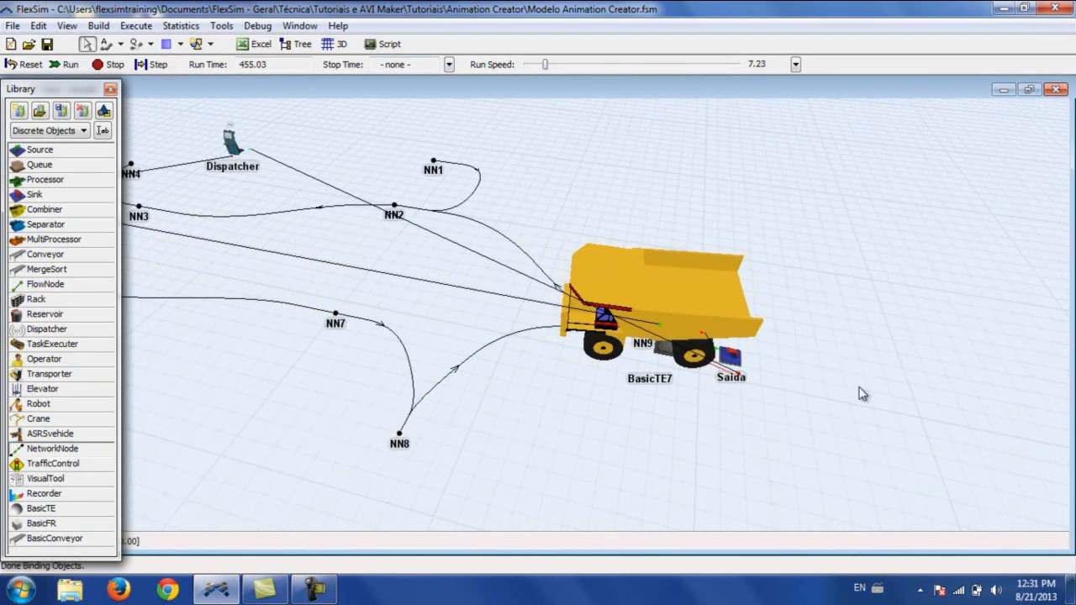
right_drag(841, 343, 844, 332)
scroll(843, 333, up, 3)
drag(635, 398, 444, 422)
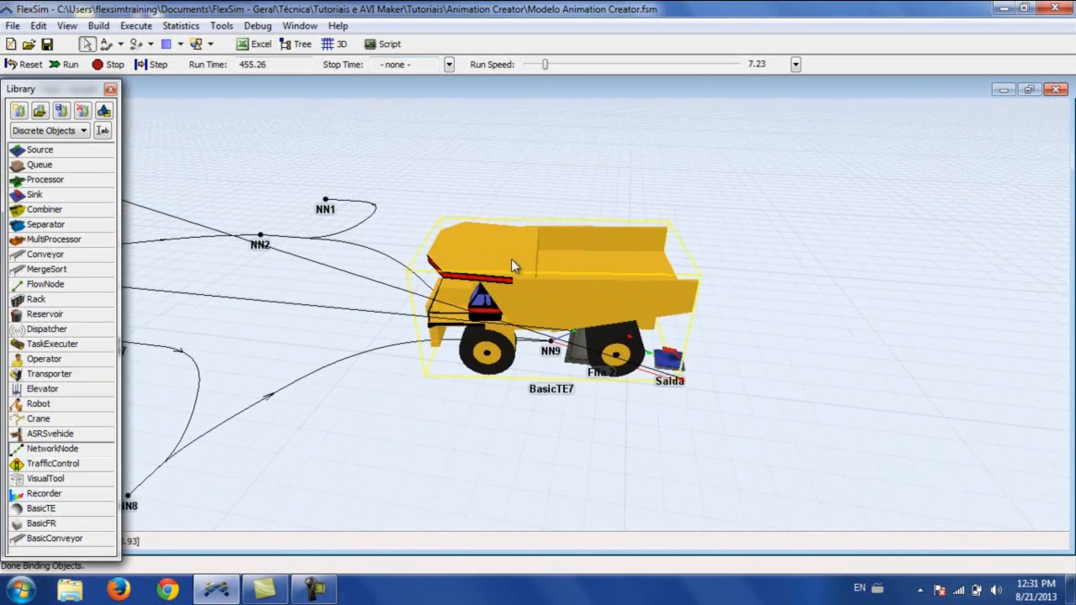
drag(304, 346, 517, 353)
scroll(517, 351, down, 3)
right_drag(493, 345, 483, 357)
drag(438, 337, 547, 352)
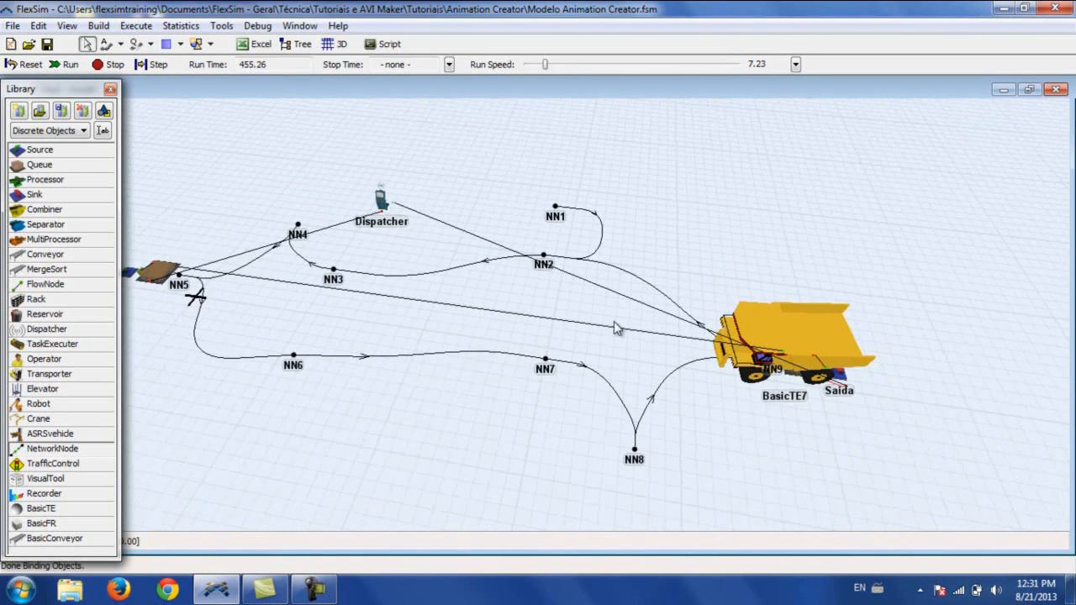
scroll(672, 357, down, 2)
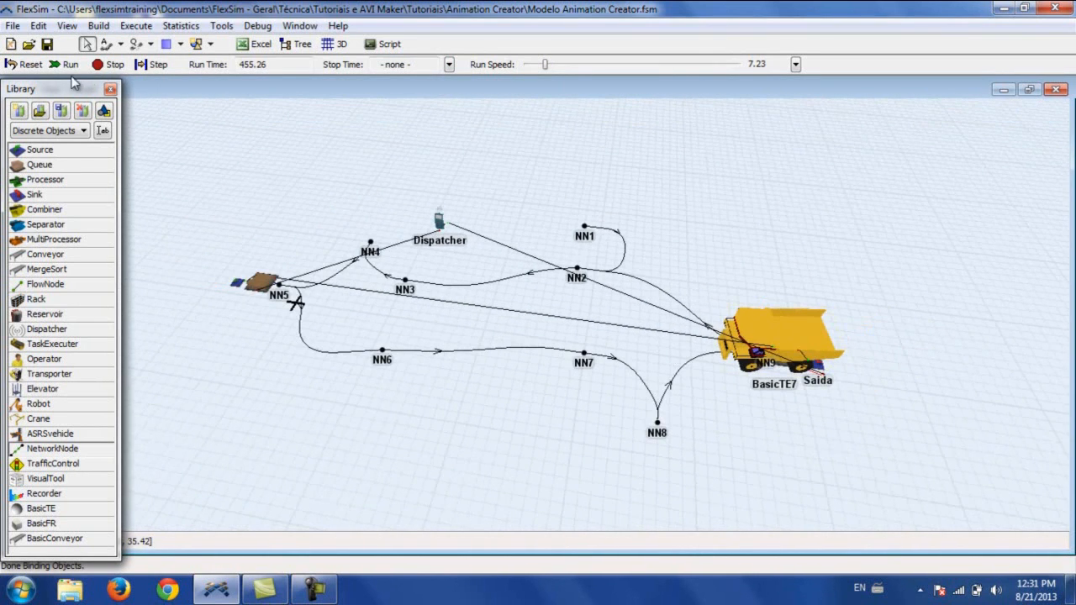
click(23, 63)
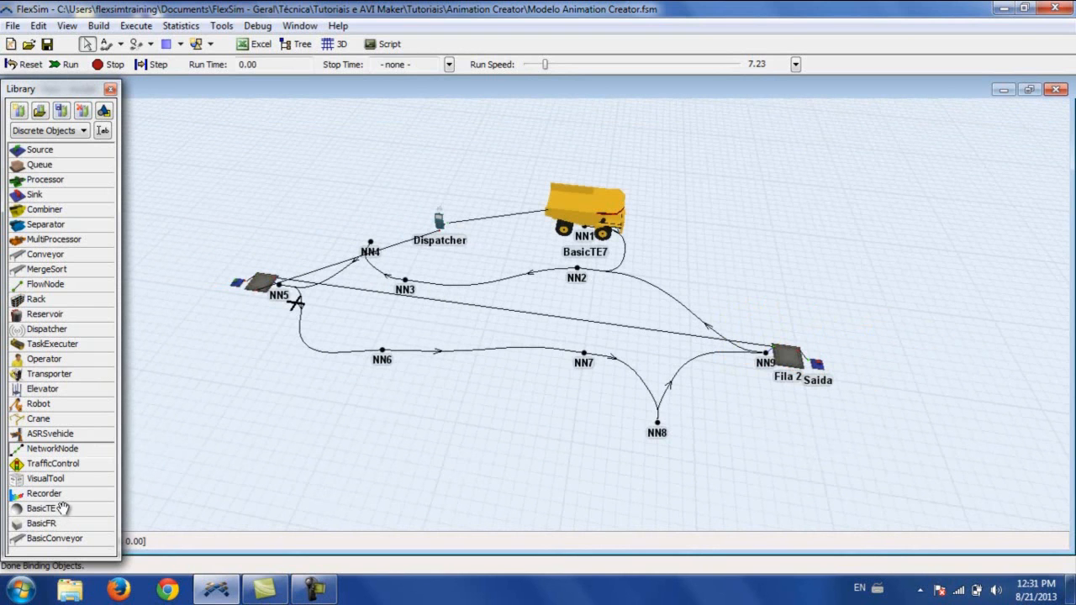
Step: Check the full 3D shape file path in the dump truck's general properties, and close them without changes
scroll(616, 306, up, 1)
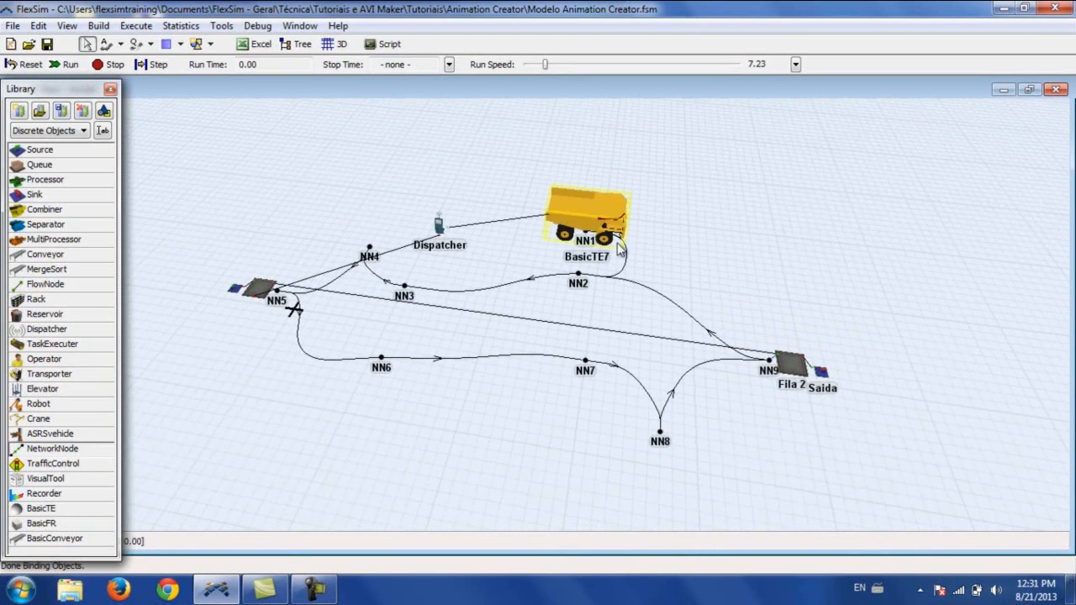
drag(677, 240, 668, 278)
scroll(667, 282, up, 3)
right_drag(688, 281, 664, 269)
click(665, 272)
double_click(640, 278)
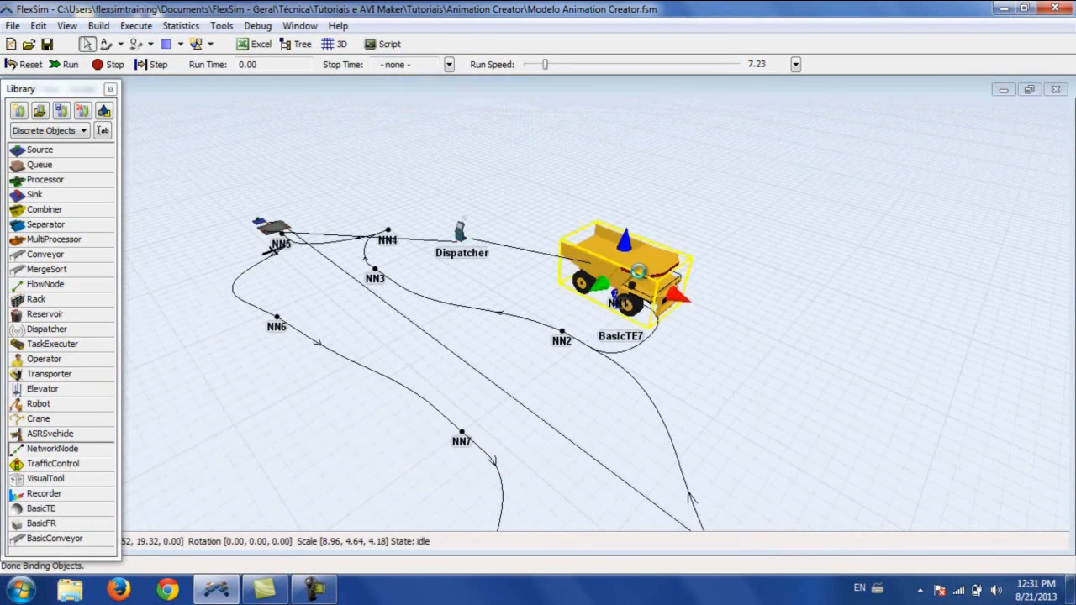
click(656, 165)
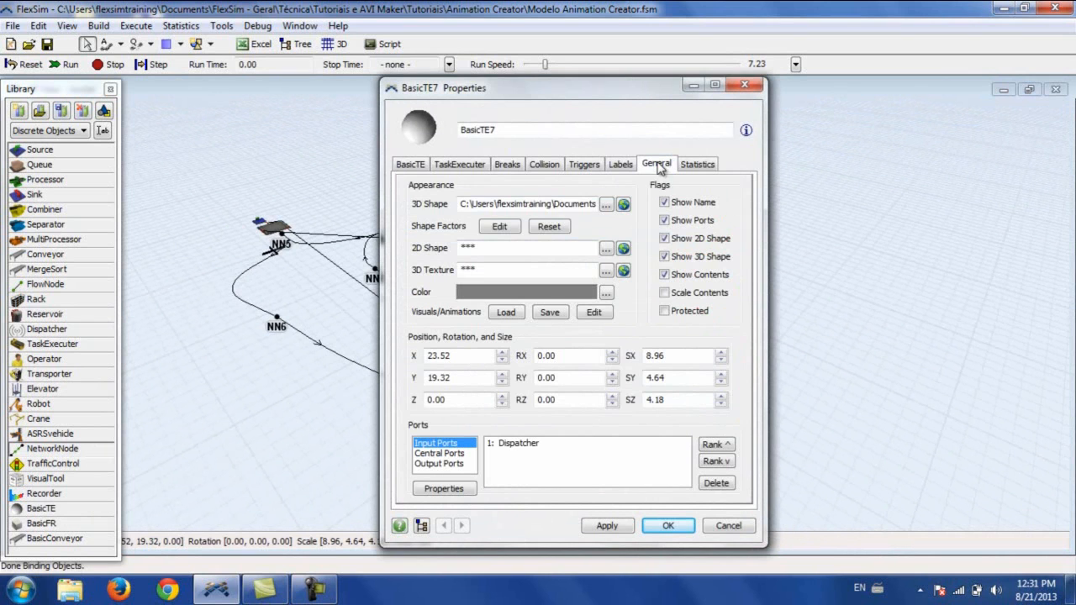
drag(486, 205, 658, 207)
click(577, 210)
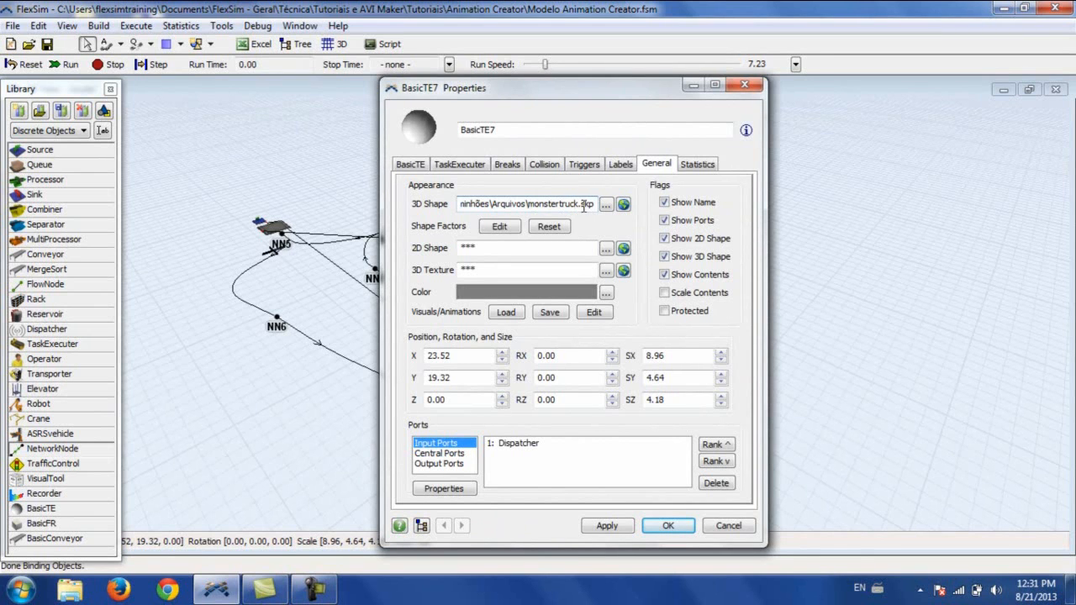
click(719, 529)
right_drag(725, 404, 750, 409)
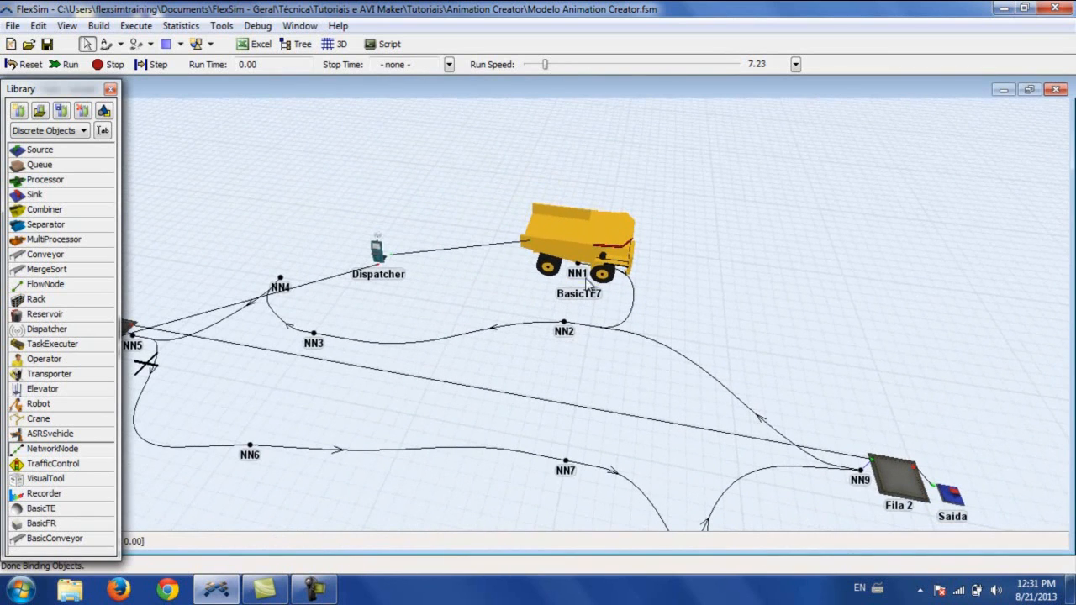
right_drag(686, 311, 689, 305)
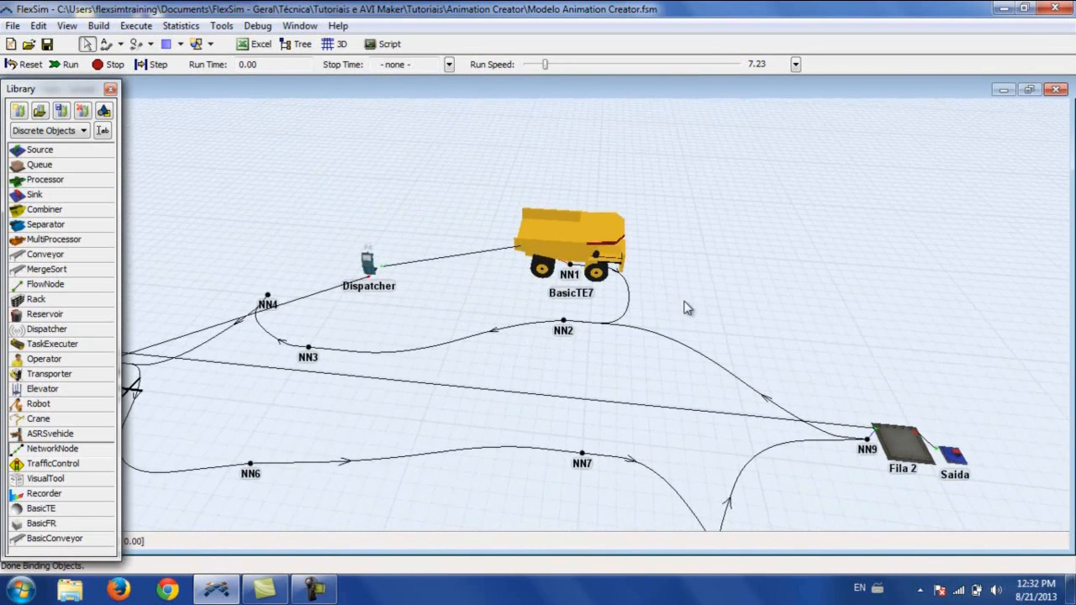
Step: Switch to the desktop, open monstertruck - body.skp in SketchUp and examine the truck body from another angle
click(1003, 10)
click(326, 377)
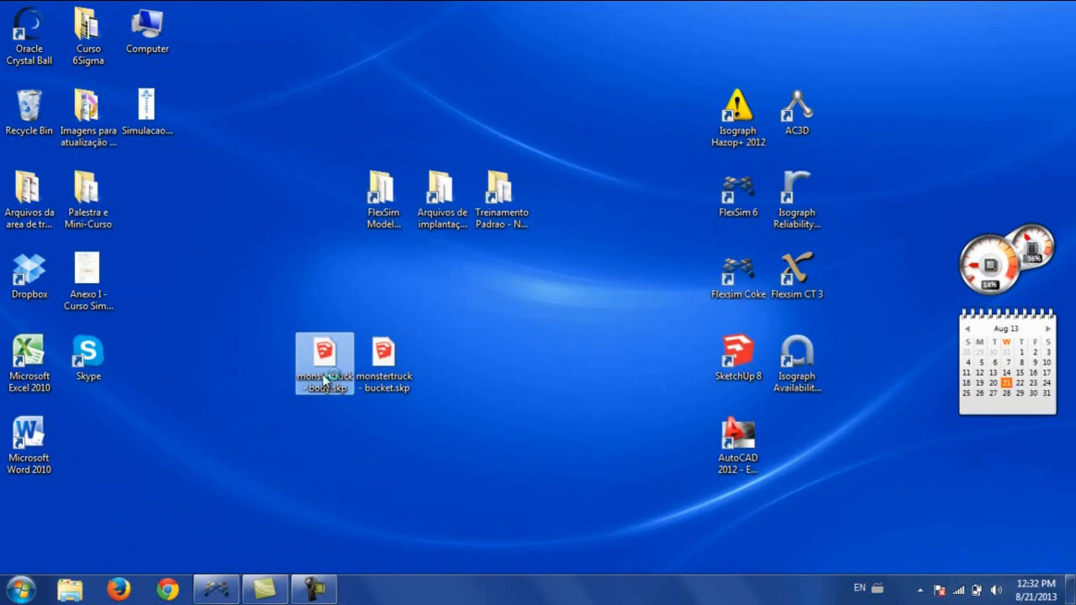
double_click(327, 376)
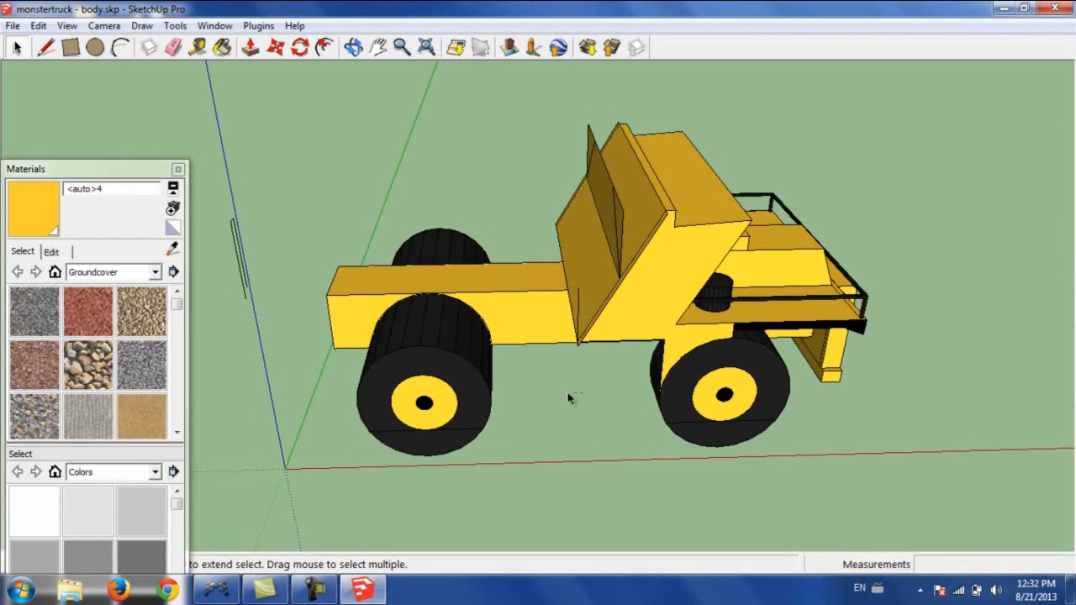
scroll(583, 399, down, 3)
middle_drag(569, 385, 782, 192)
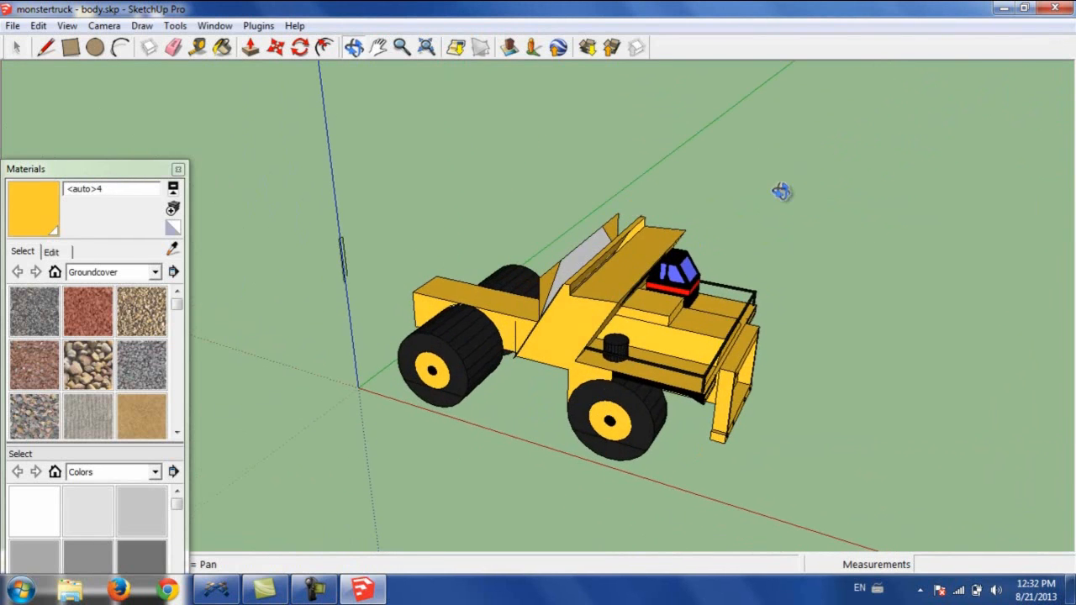
Step: Open monstertruck - bucket.skp from the desktop and examine the separate bucket from its side
click(1003, 8)
double_click(384, 361)
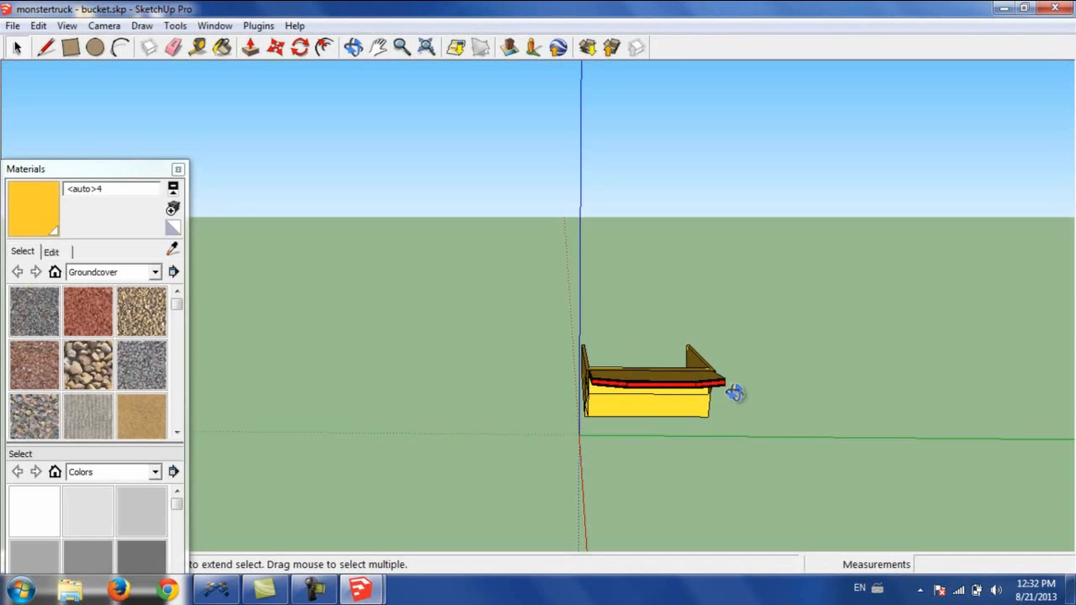
middle_drag(735, 393, 618, 314)
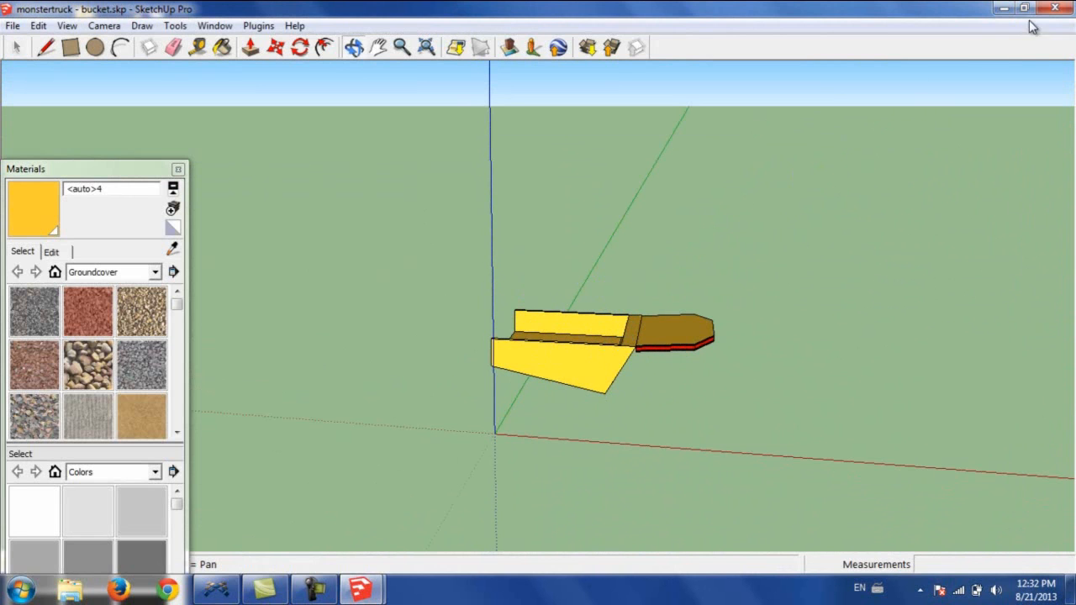
Step: Close the bucket and body models in SketchUp and return to the FlexSim simulation model
click(1056, 10)
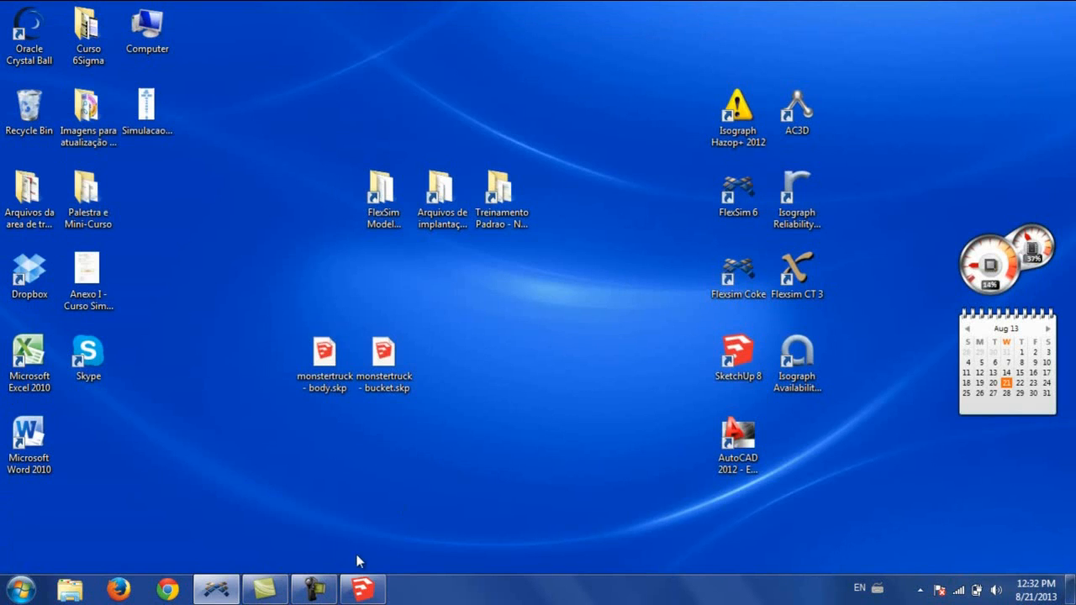
click(361, 588)
click(1055, 10)
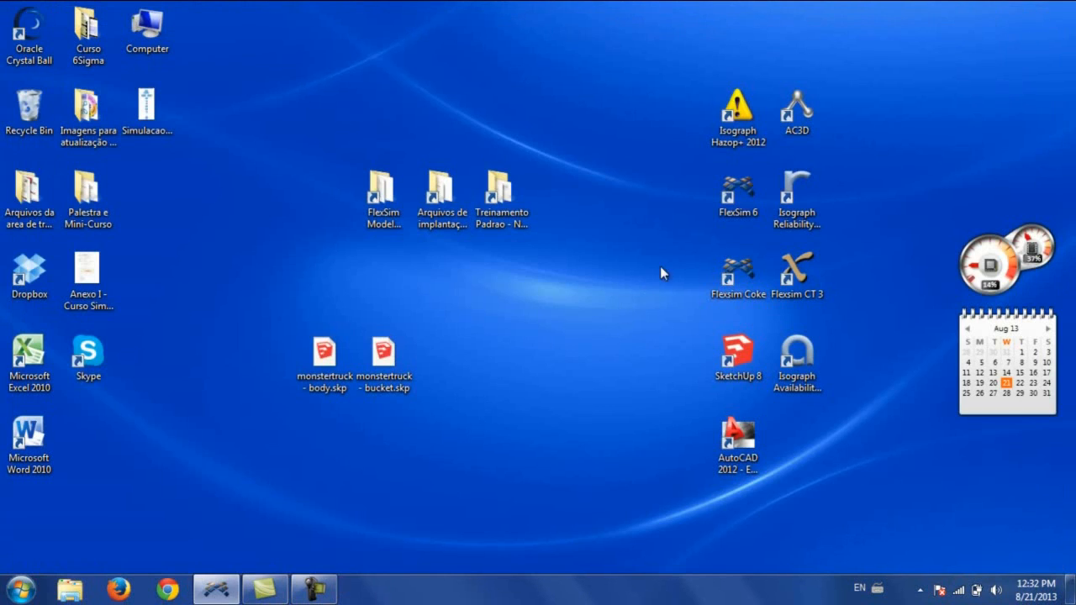
click(215, 597)
mouse_move(548, 379)
mouse_down()
mouse_move(611, 399)
mouse_move(559, 371)
mouse_up()
scroll(611, 399, down, 2)
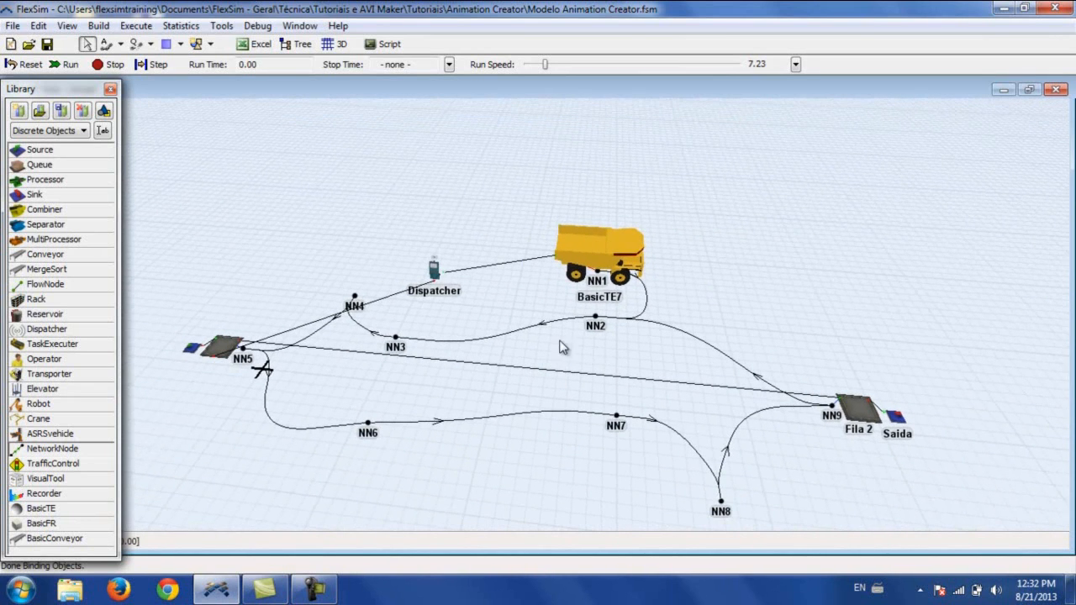
Step: Clear the dump truck's 3D shape file path in its general properties and apply the change
double_click(624, 261)
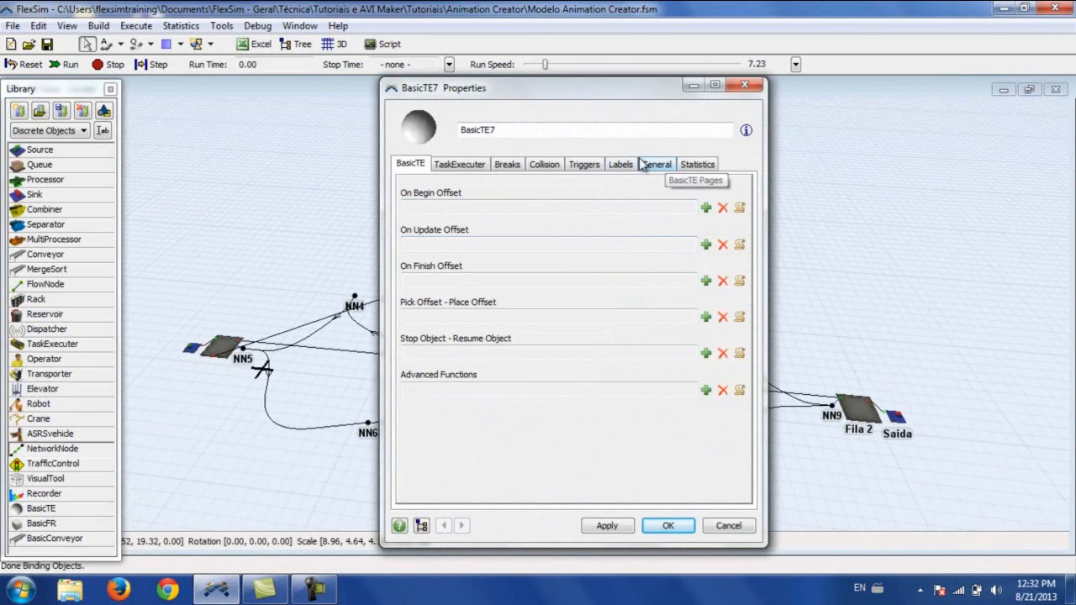
click(664, 166)
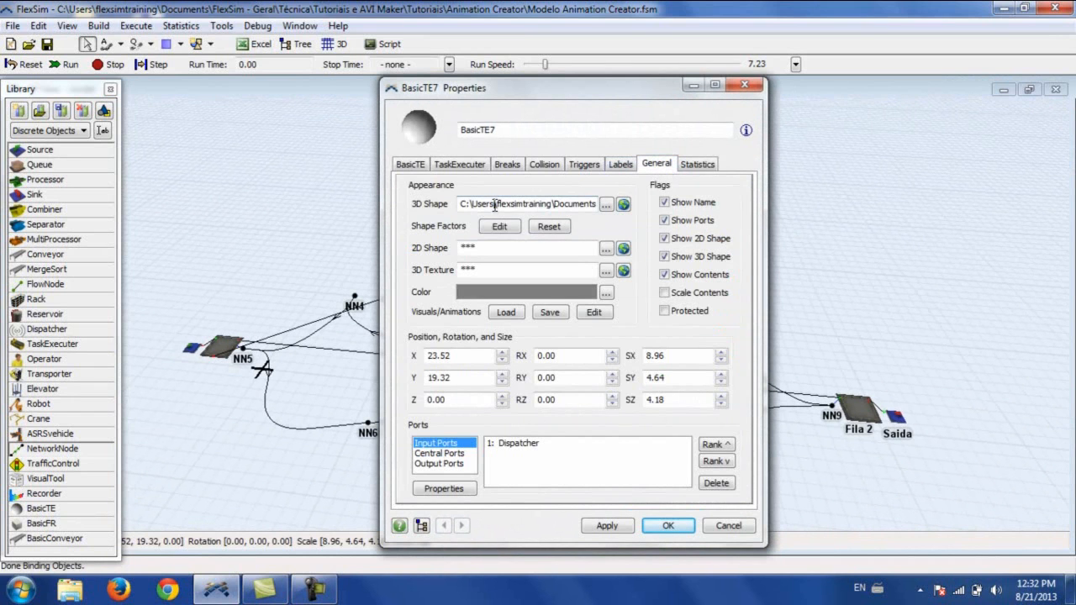
drag(463, 205, 648, 204)
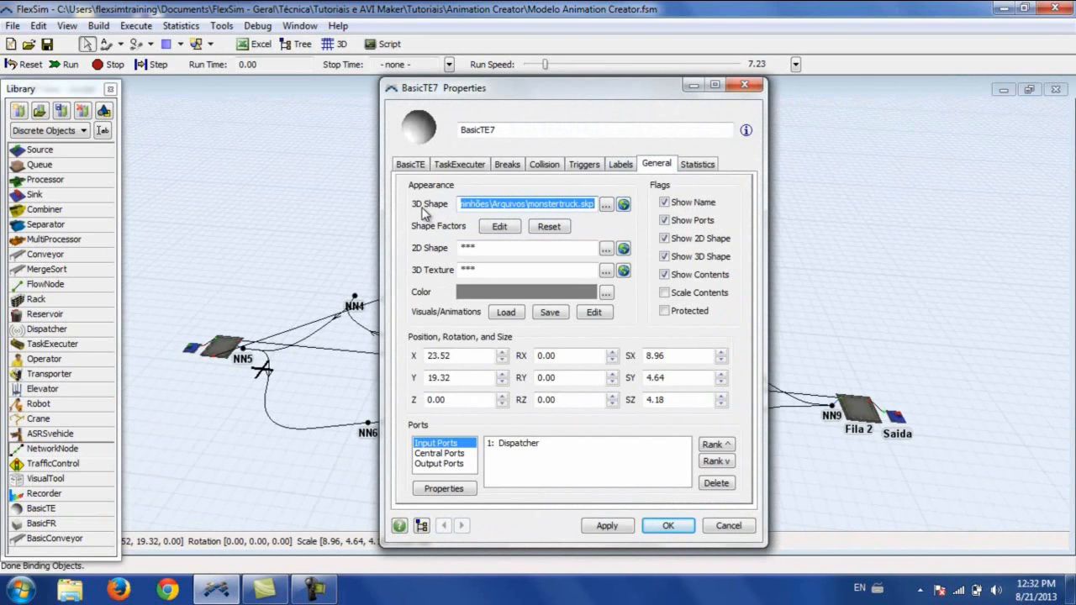
key(Delete)
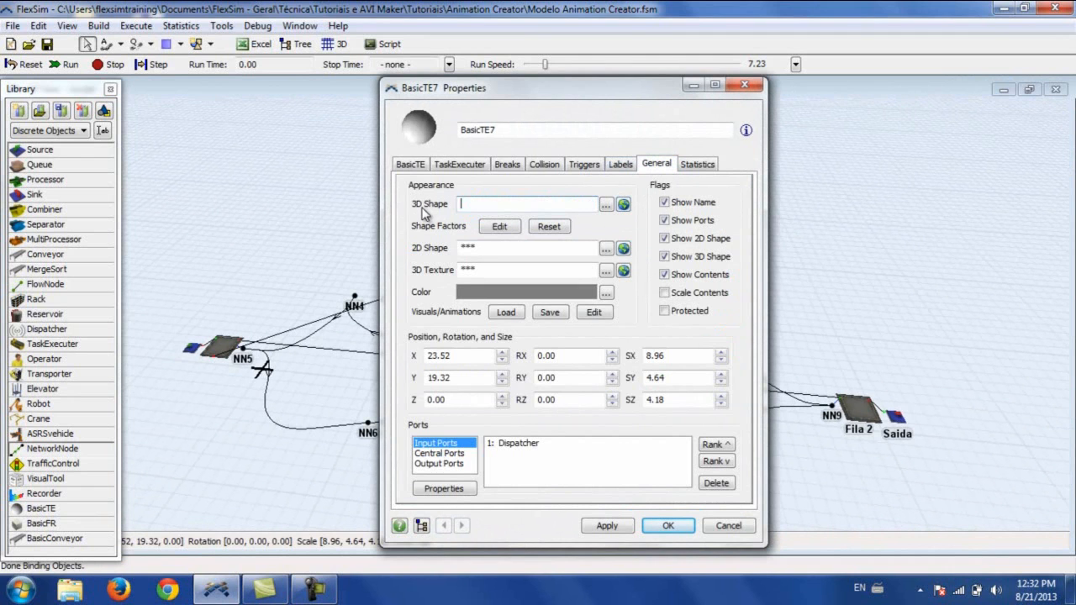
click(619, 528)
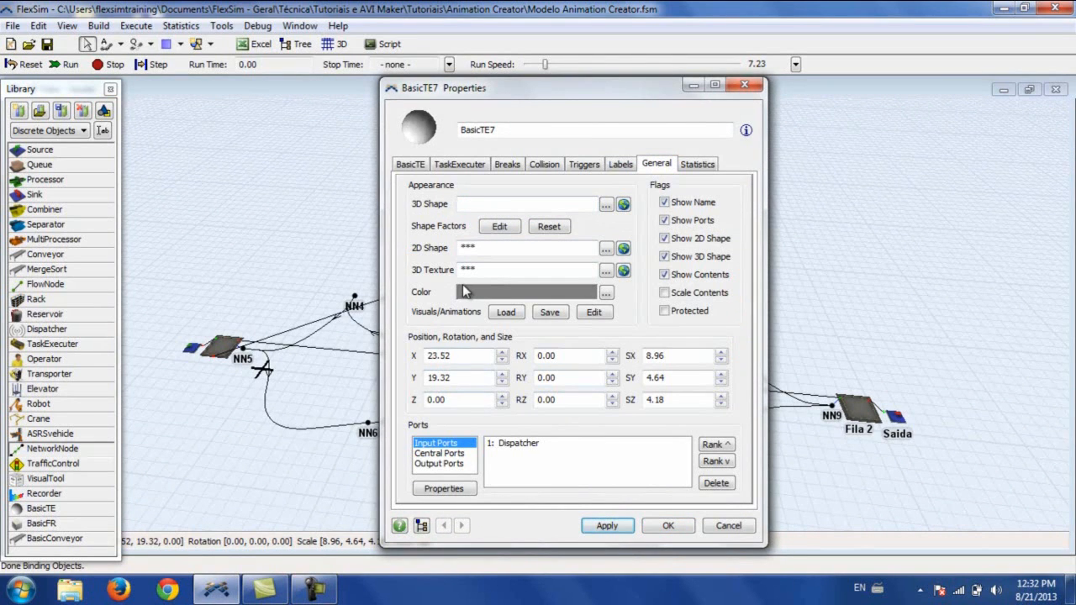
Step: Open the truck's visuals and animations for editing in a maximized window, and enlarge the perspective view around the truck
click(595, 312)
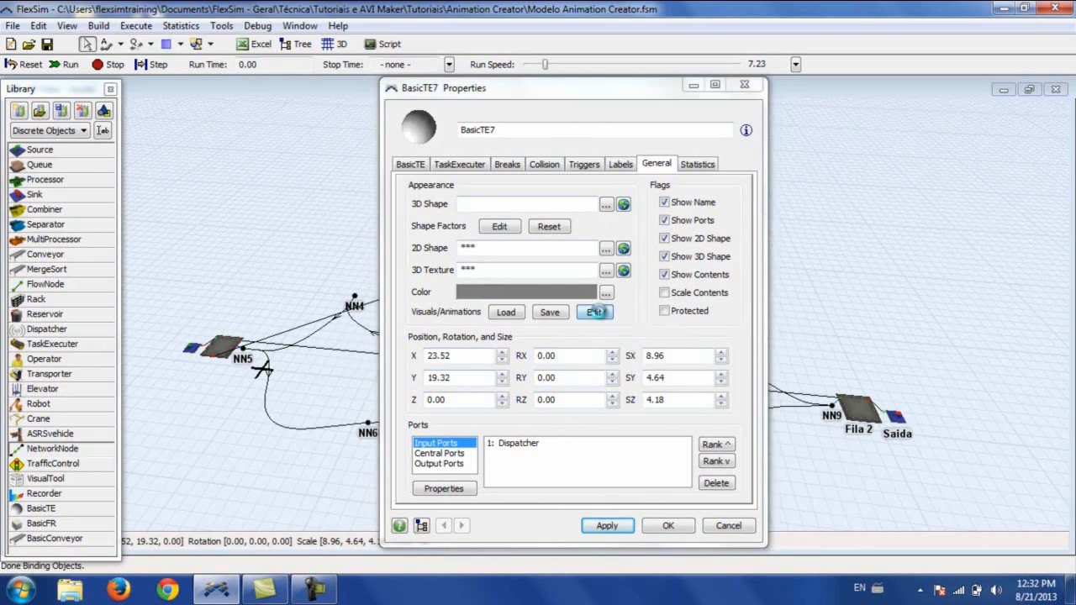
double_click(613, 86)
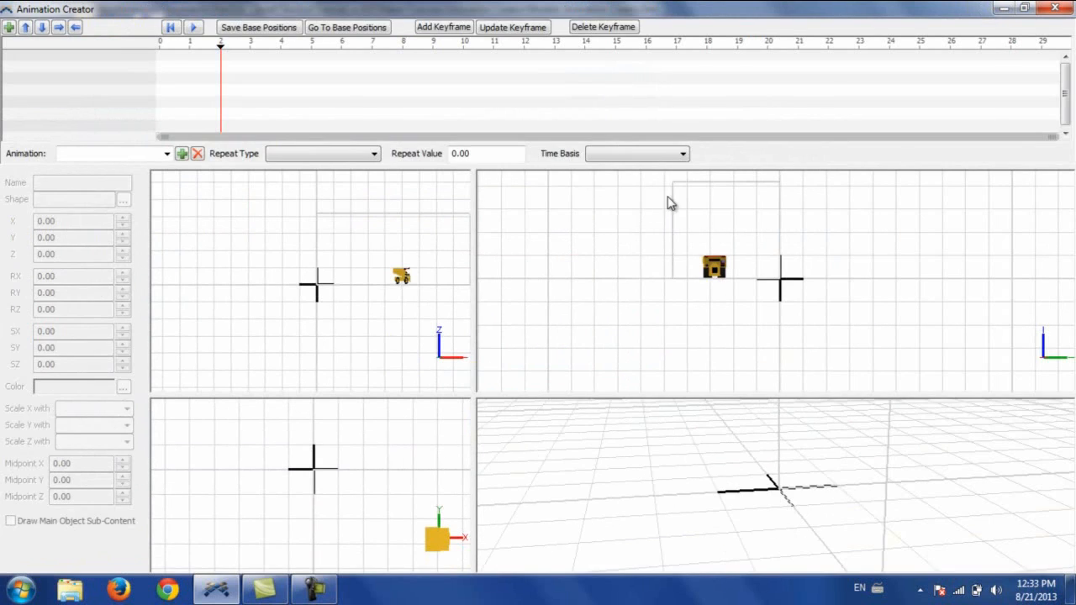
drag(731, 461, 588, 448)
scroll(673, 451, down, 5)
scroll(677, 471, up, 2)
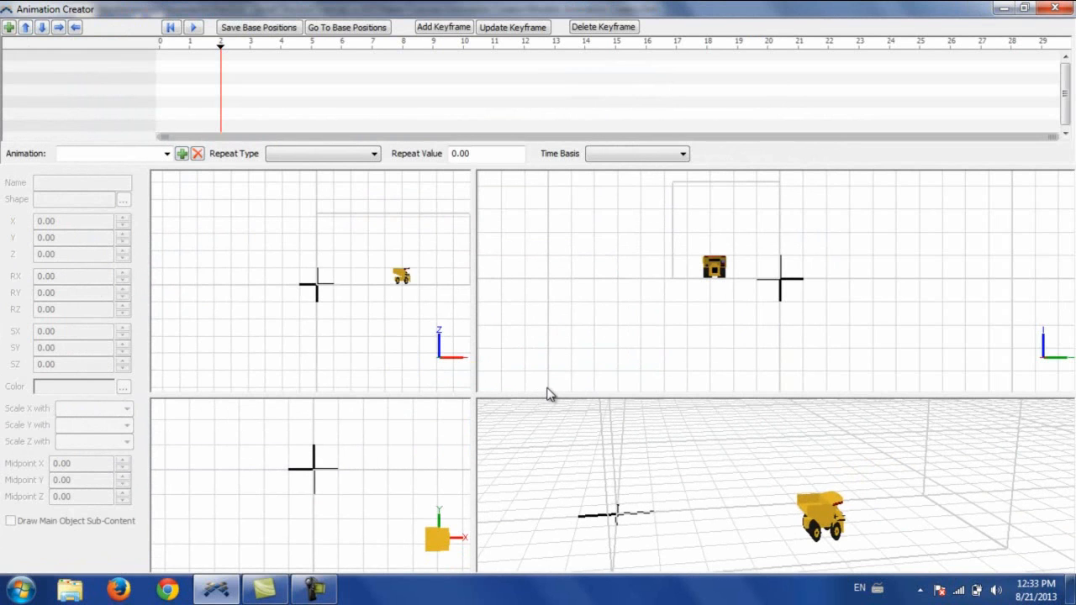
drag(547, 395, 555, 267)
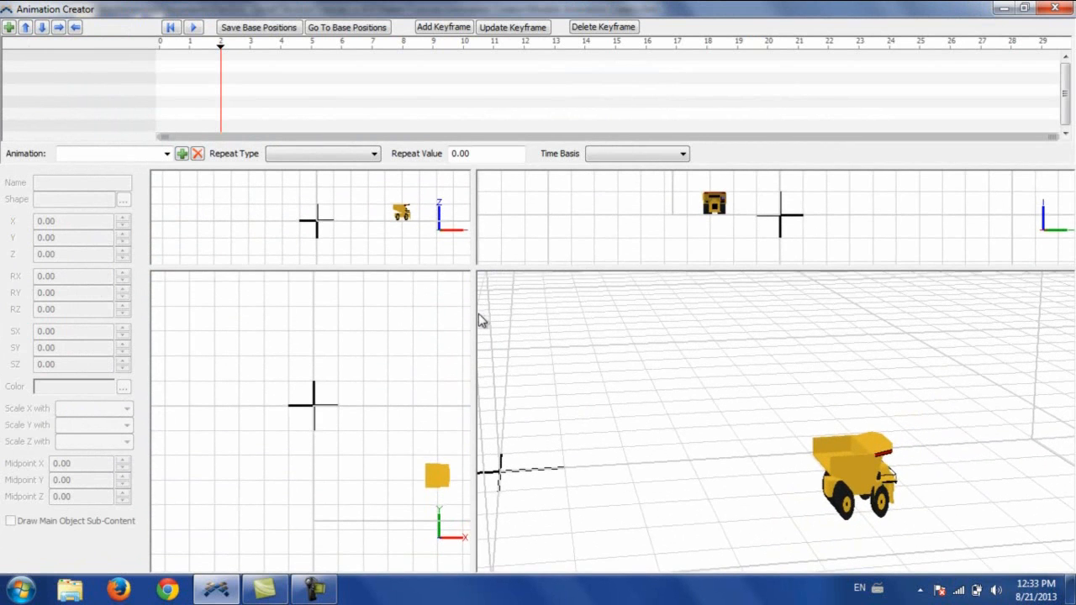
drag(475, 316, 302, 319)
scroll(579, 451, down, 5)
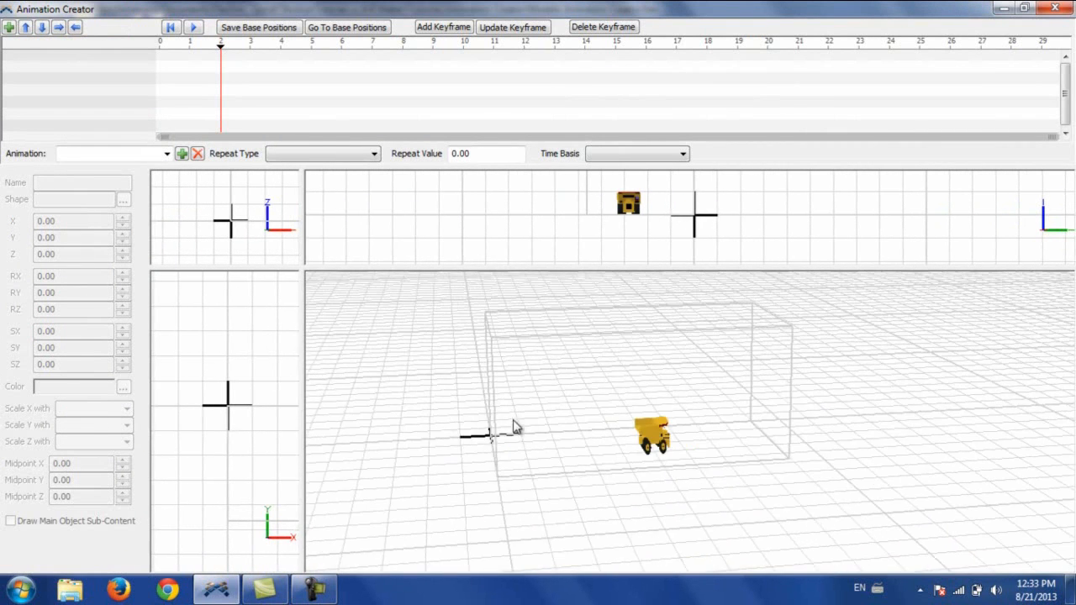
Step: Reposition the orthographic and perspective views so that each shows the truck together with the origin marker
right_drag(573, 422, 569, 432)
drag(688, 216, 682, 254)
drag(266, 241, 210, 264)
drag(242, 362, 235, 332)
scroll(227, 326, down, 2)
drag(276, 260, 281, 255)
drag(766, 224, 762, 236)
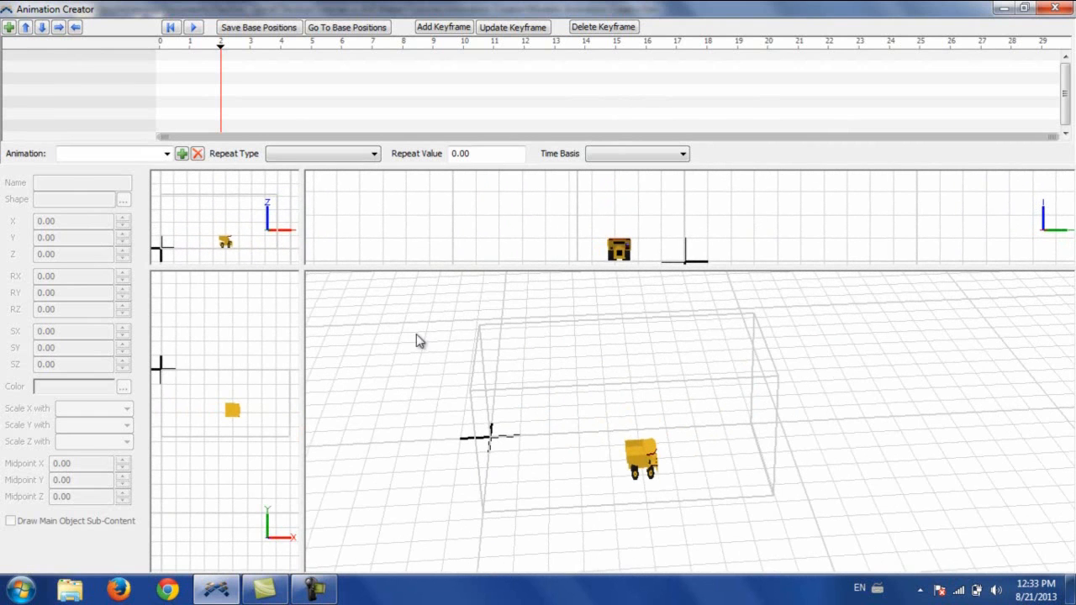
mouse_move(835, 449)
mouse_down()
mouse_move(785, 442)
mouse_move(774, 420)
mouse_move(818, 459)
mouse_move(830, 453)
mouse_up()
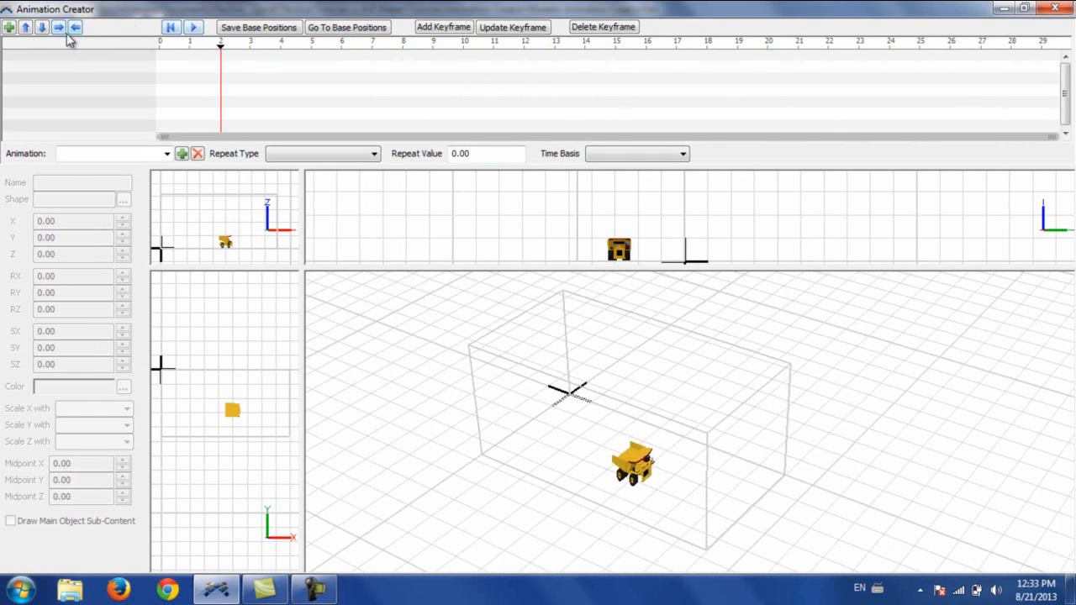
Step: Add a new animation for the truck and place the text cursor in its name
click(182, 155)
click(125, 154)
click(119, 154)
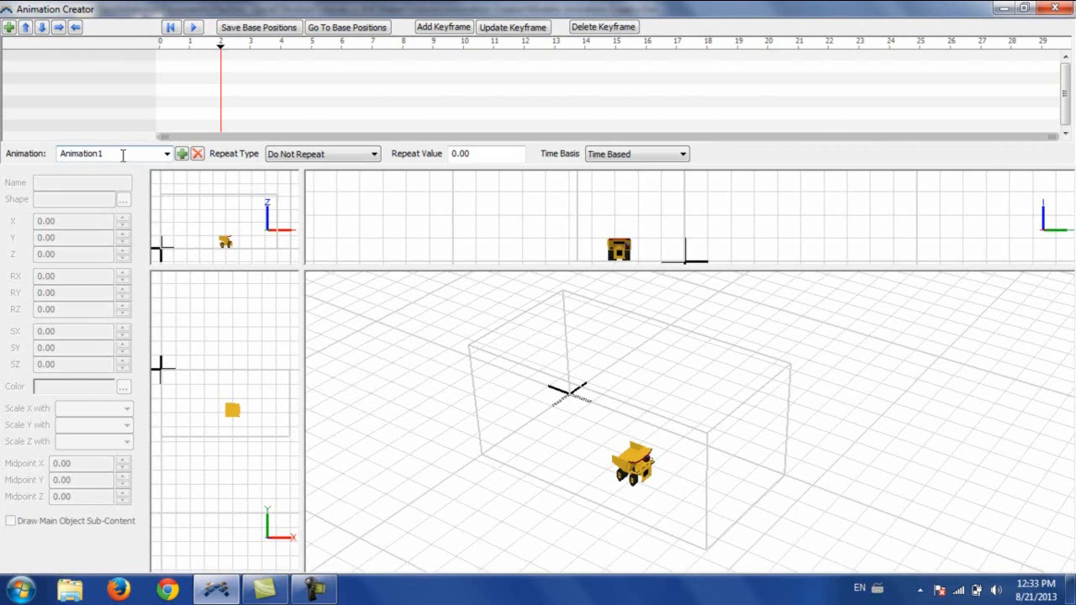
Step: Add two component objects to the truck's visuals and select the second one in the perspective view
click(10, 27)
click(9, 27)
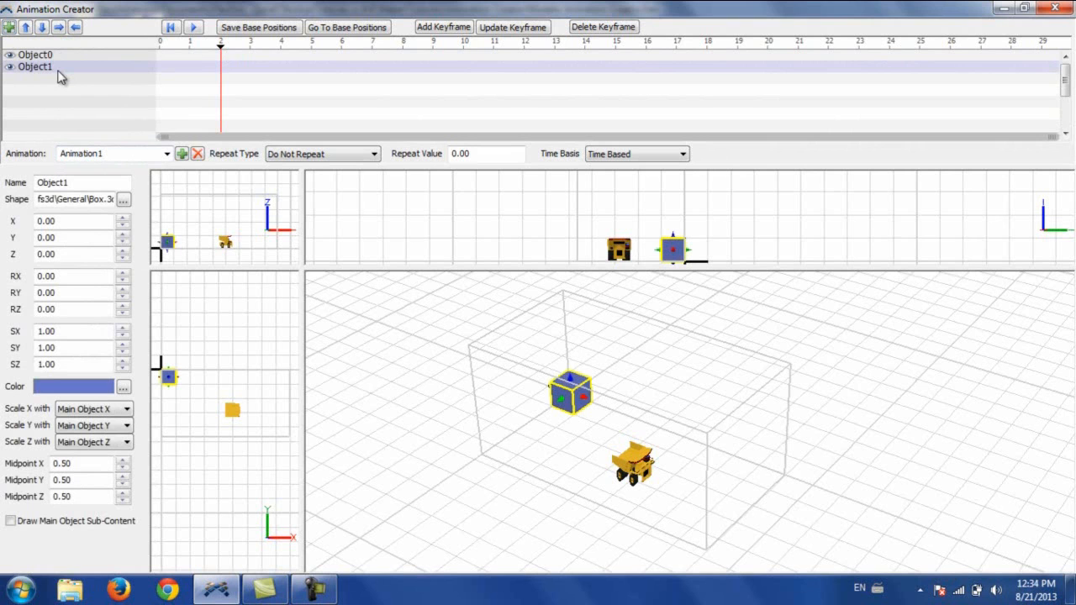
click(512, 413)
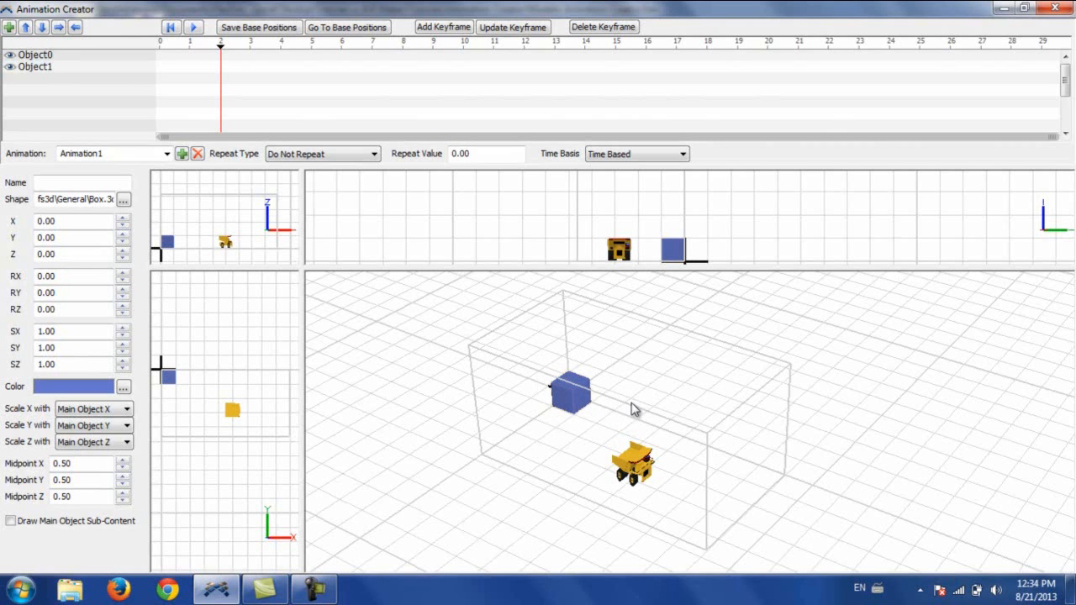
click(571, 390)
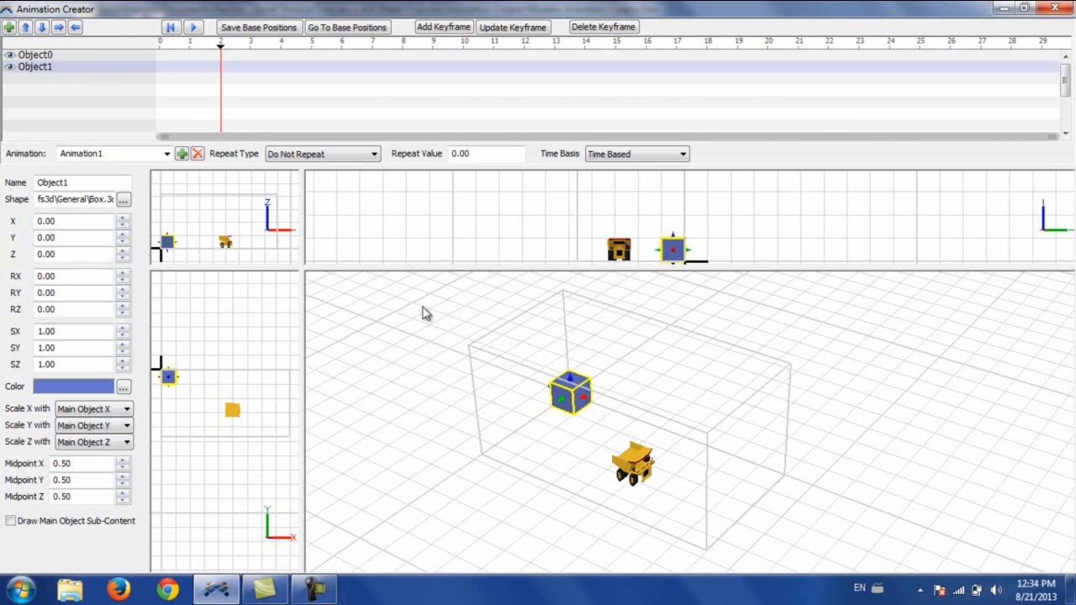
Step: Make Object1 a child of Object0 in the component hierarchy
click(701, 413)
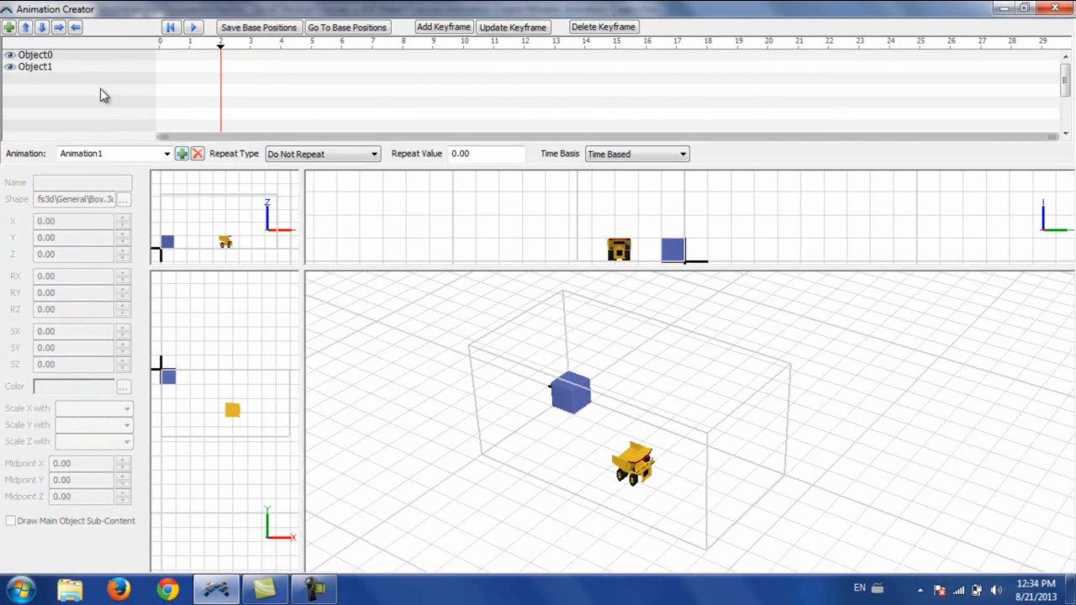
click(48, 70)
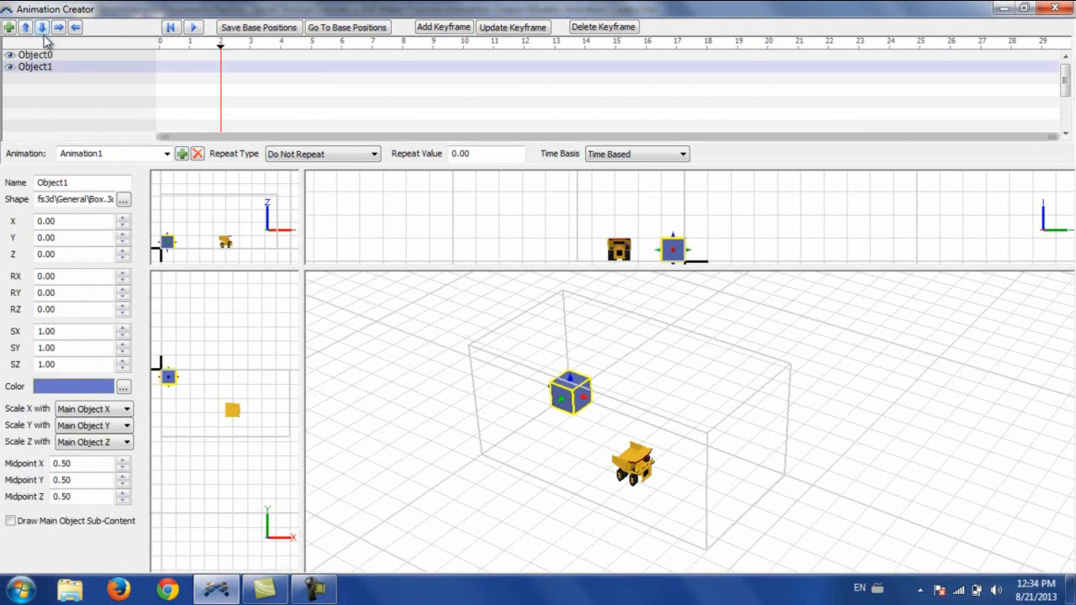
click(59, 28)
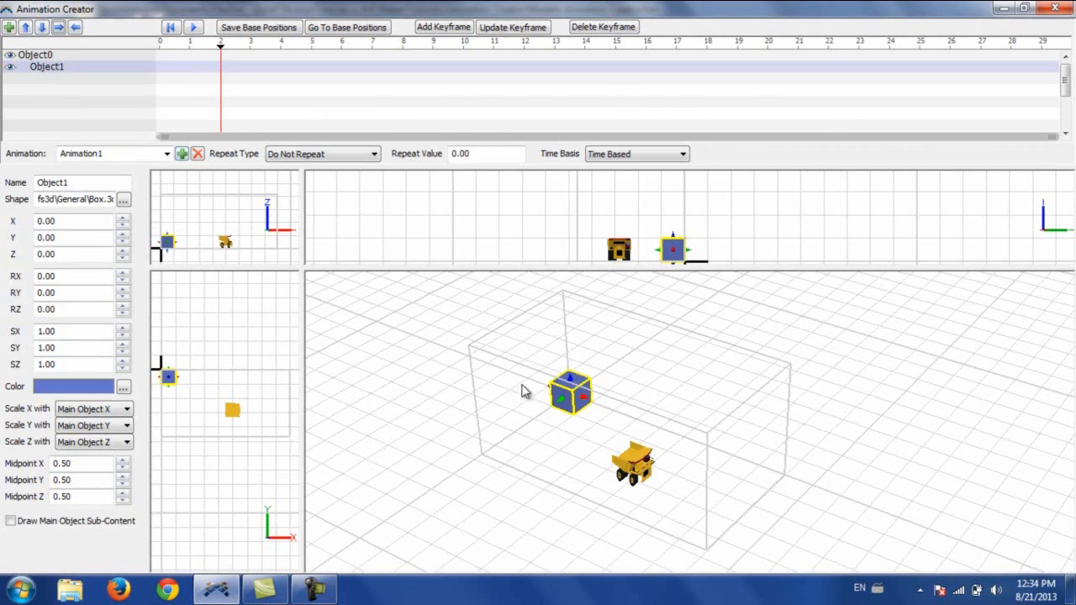
Step: Set the shape of Object0 to the monstertruck - body.skp model from the Desktop
click(45, 55)
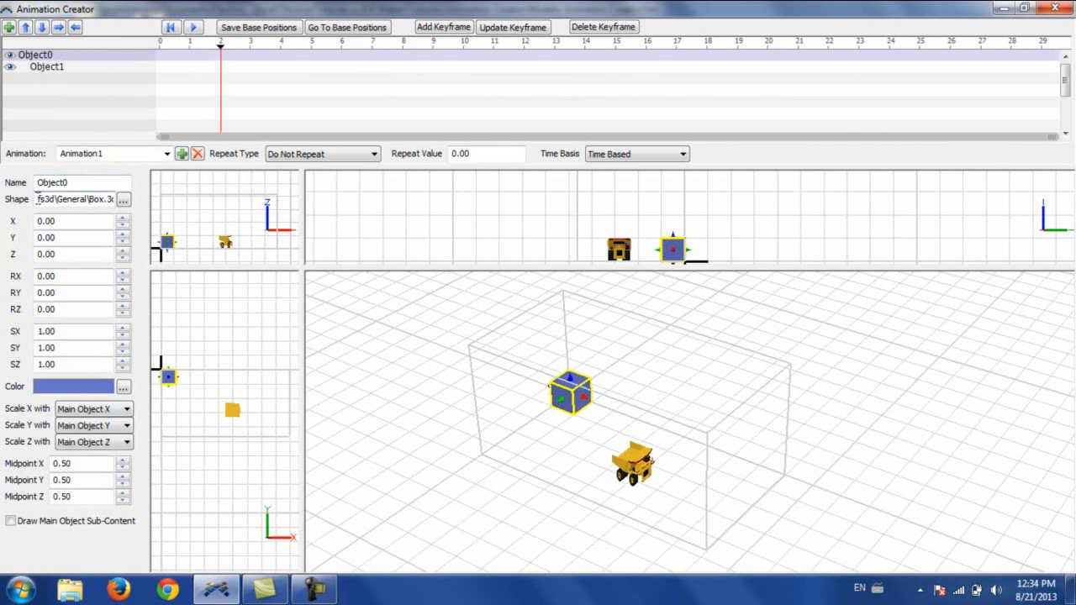
drag(37, 199, 115, 196)
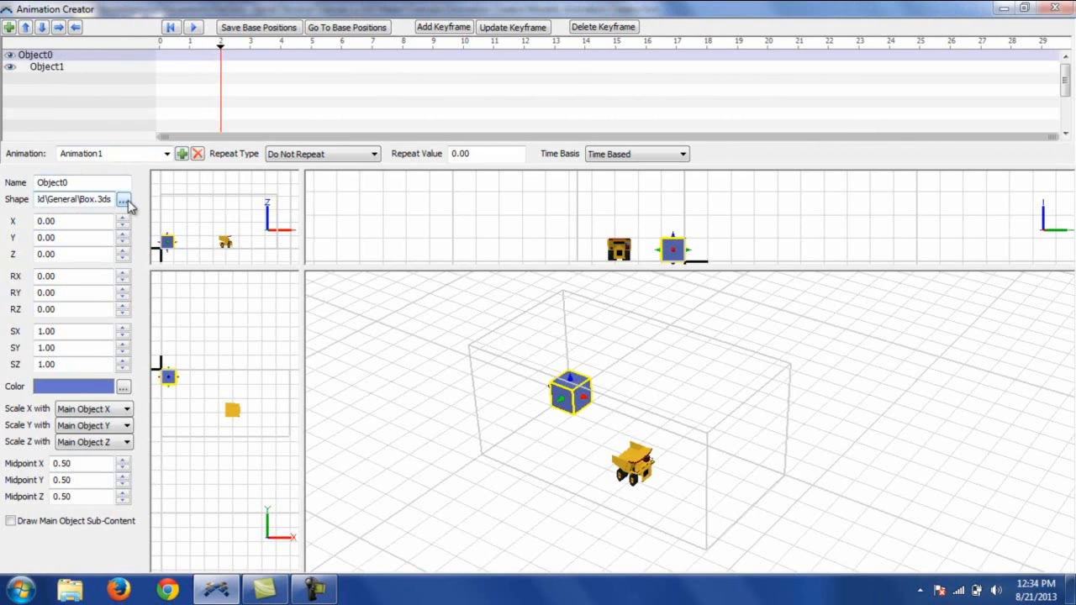
click(126, 201)
click(74, 142)
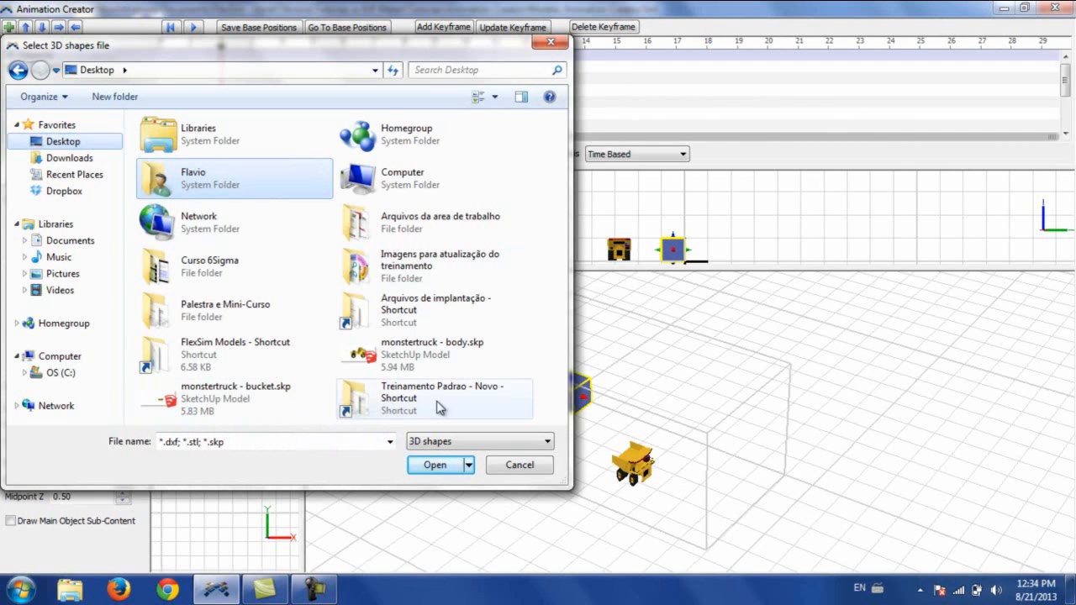
double_click(425, 356)
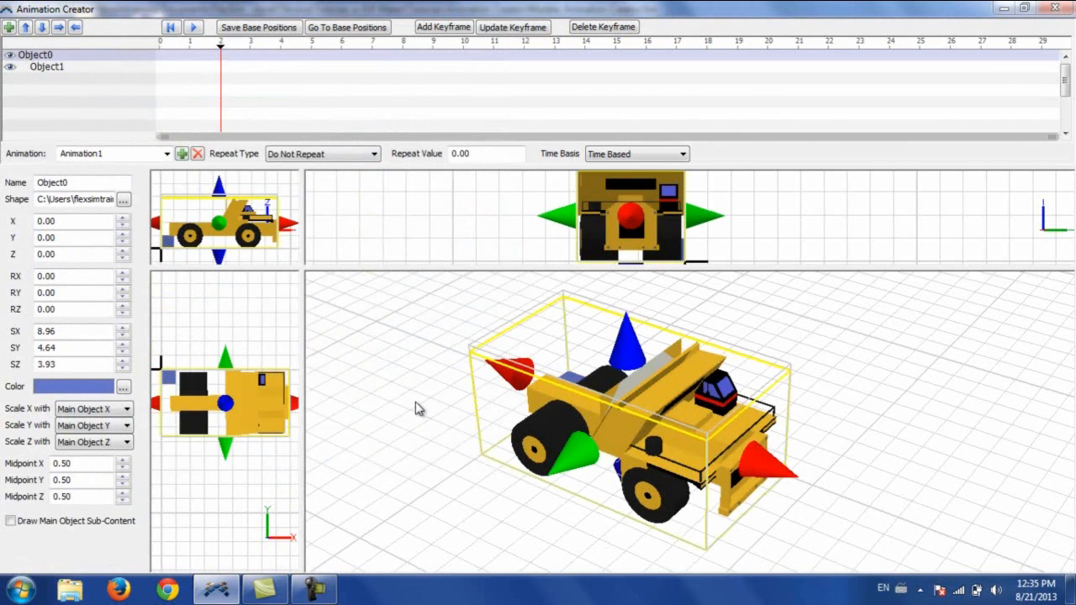
drag(429, 409, 416, 386)
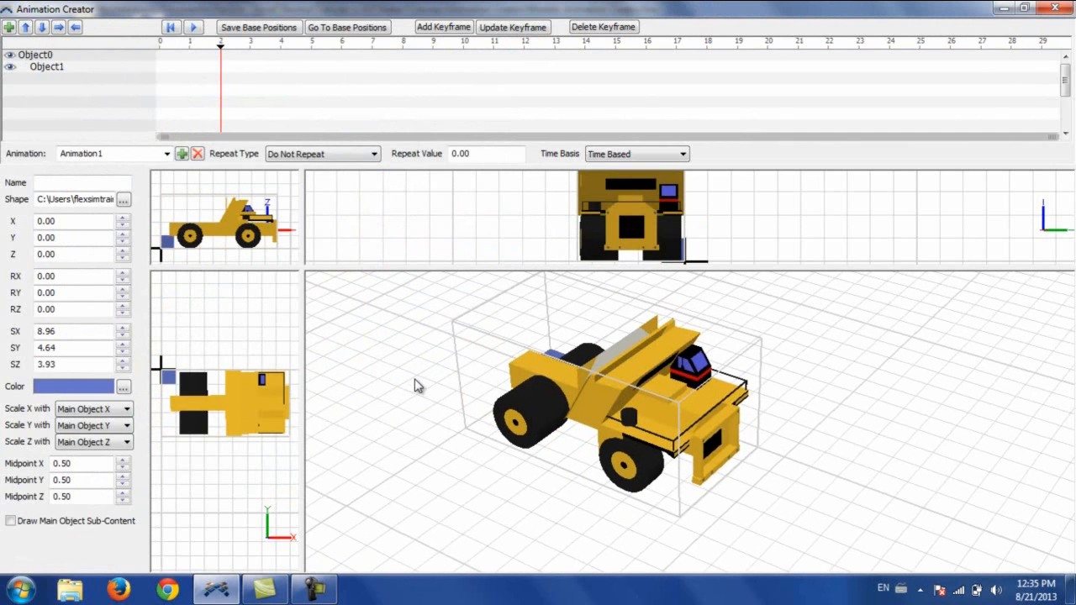
Step: Set the shape of Object1 to the monstertruck - bucket.skp model from the Desktop
click(62, 72)
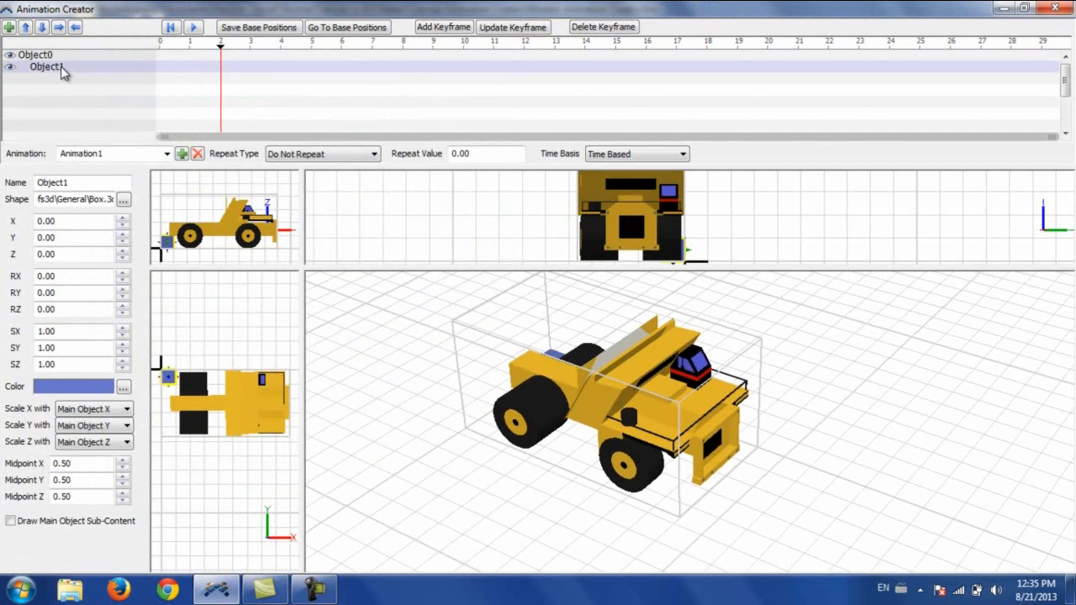
click(123, 199)
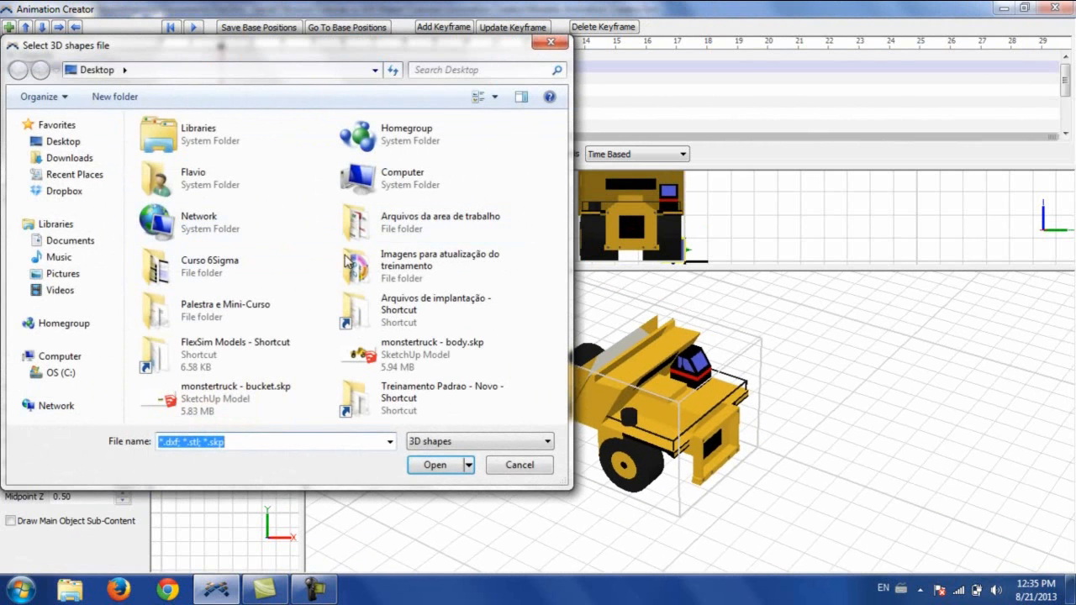
double_click(243, 405)
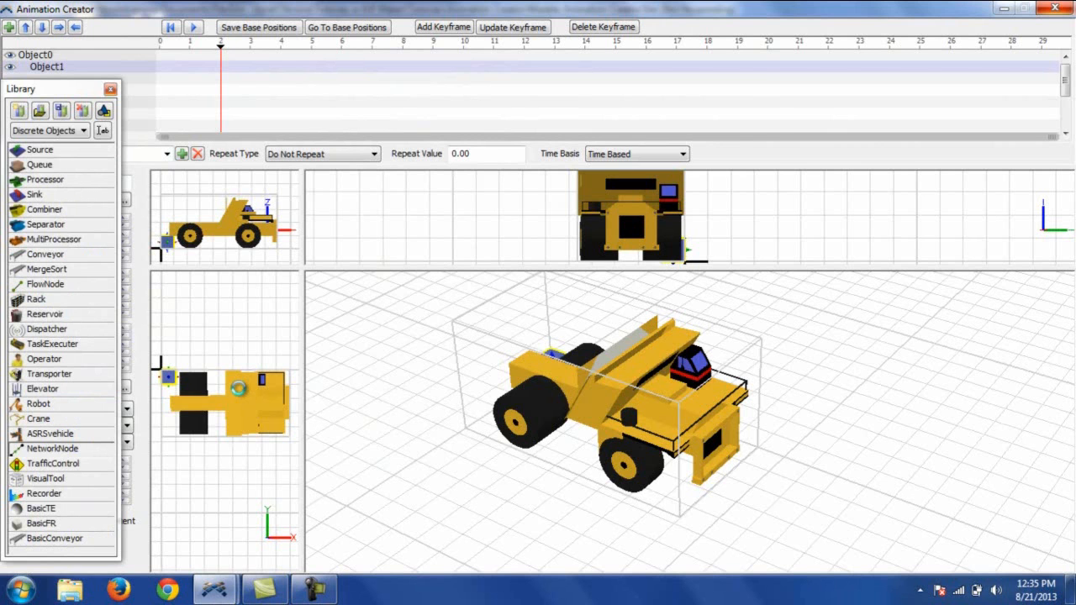
click(821, 349)
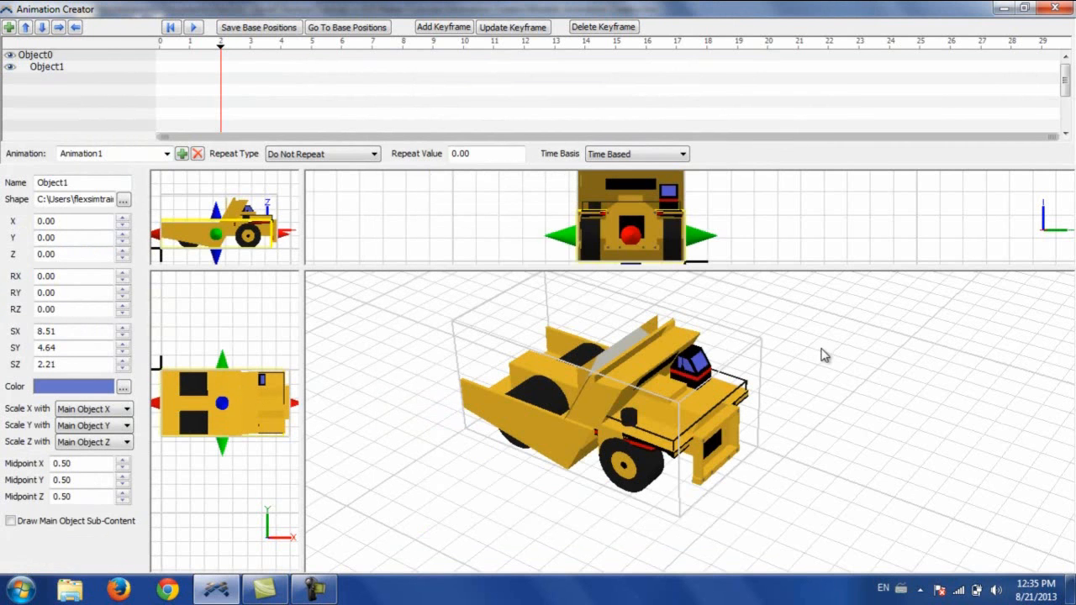
Step: Examine the truck from the side, selecting the body and the bucket in turn to see which component covers which part
right_drag(803, 398, 825, 385)
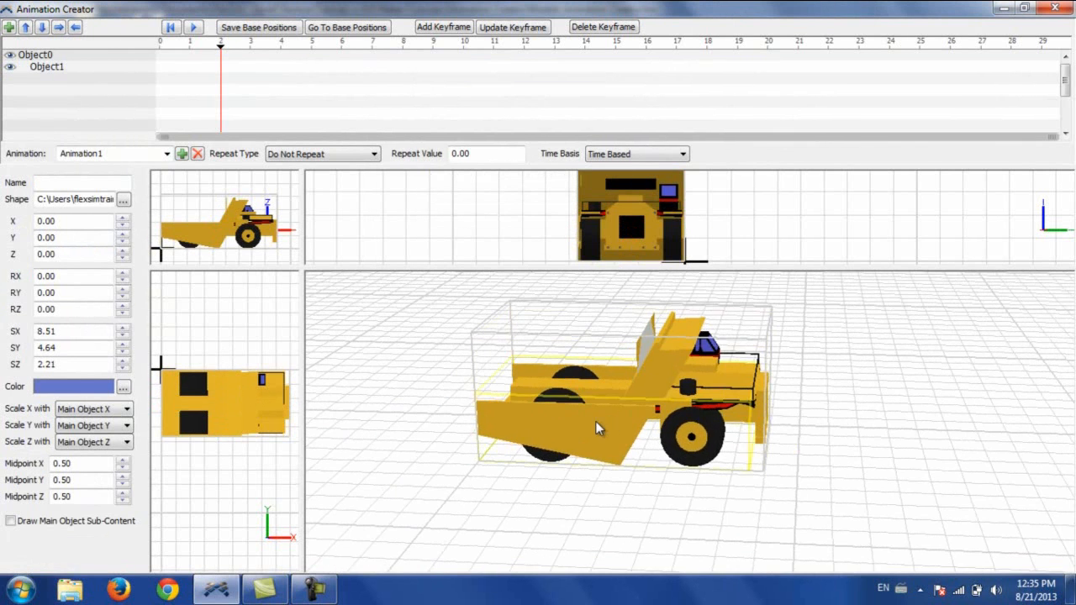
mouse_move(683, 500)
right_down()
mouse_move(697, 482)
mouse_move(686, 503)
right_up()
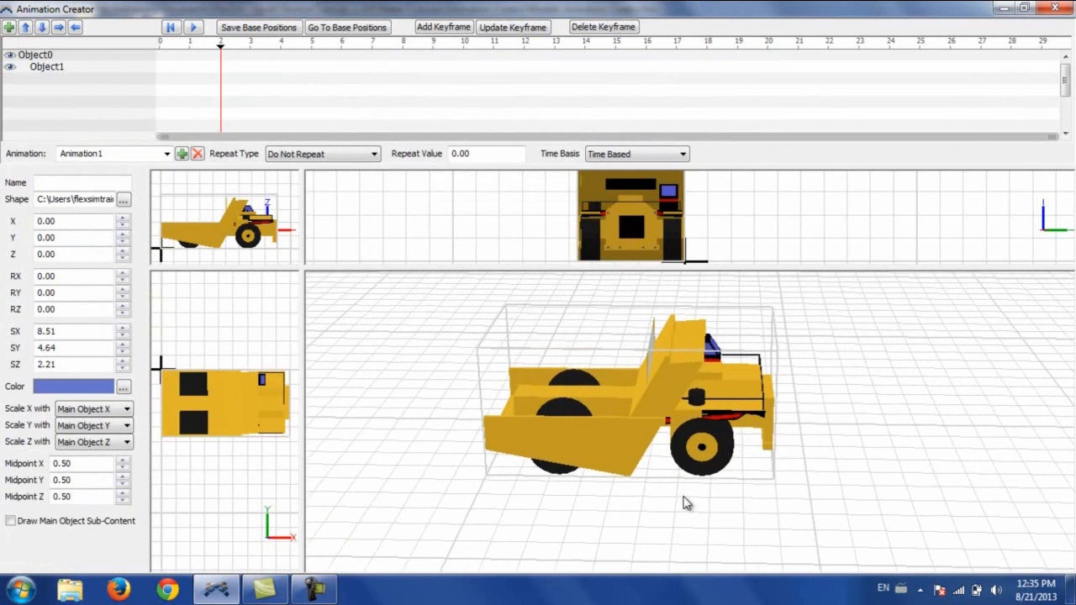
drag(857, 430, 855, 449)
scroll(789, 234, down, 3)
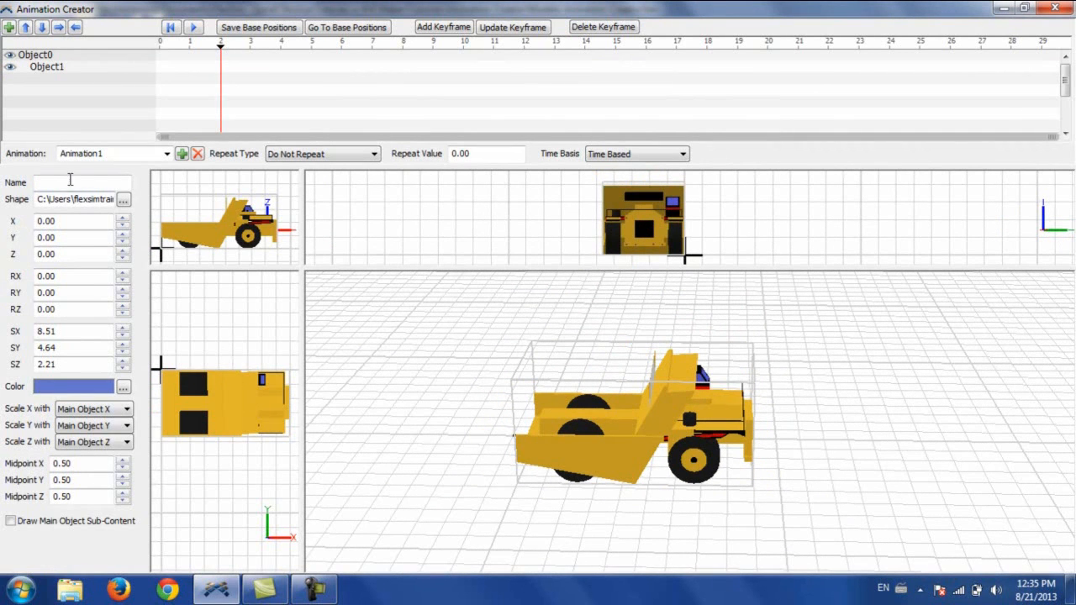
click(38, 55)
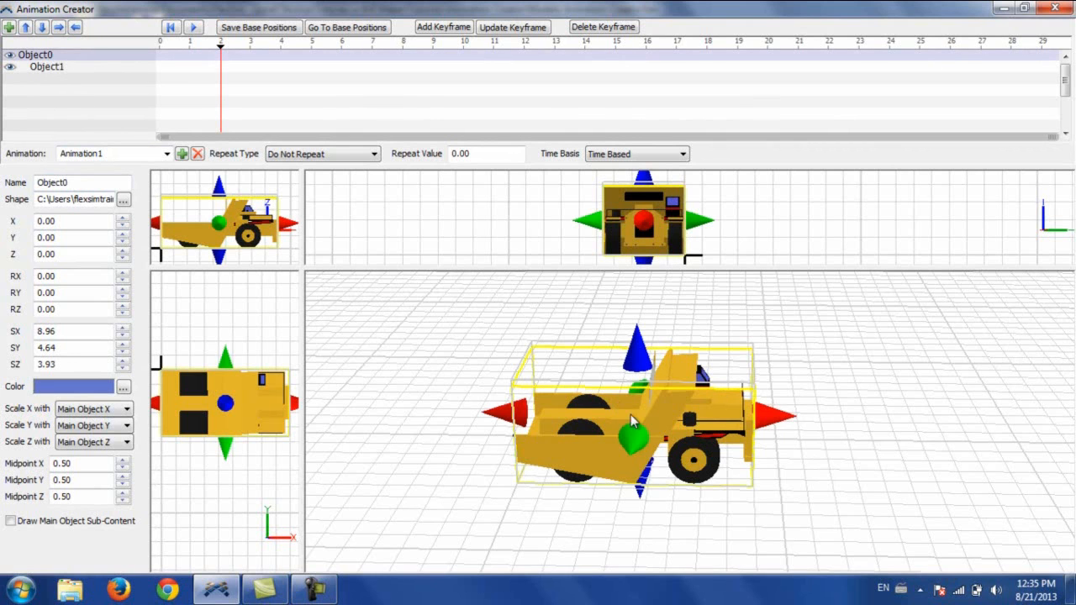
click(914, 444)
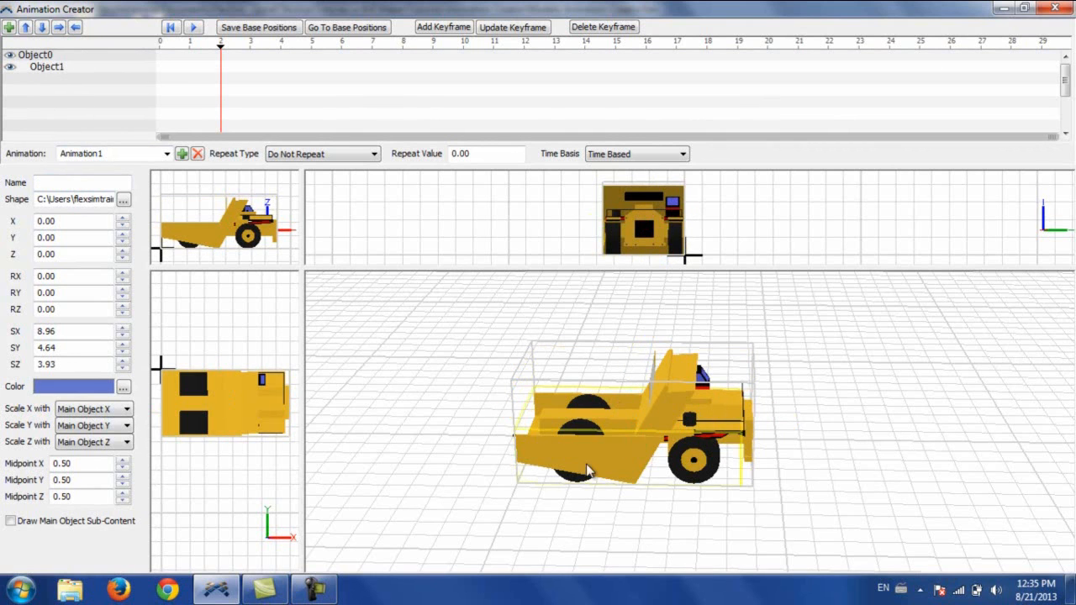
click(615, 467)
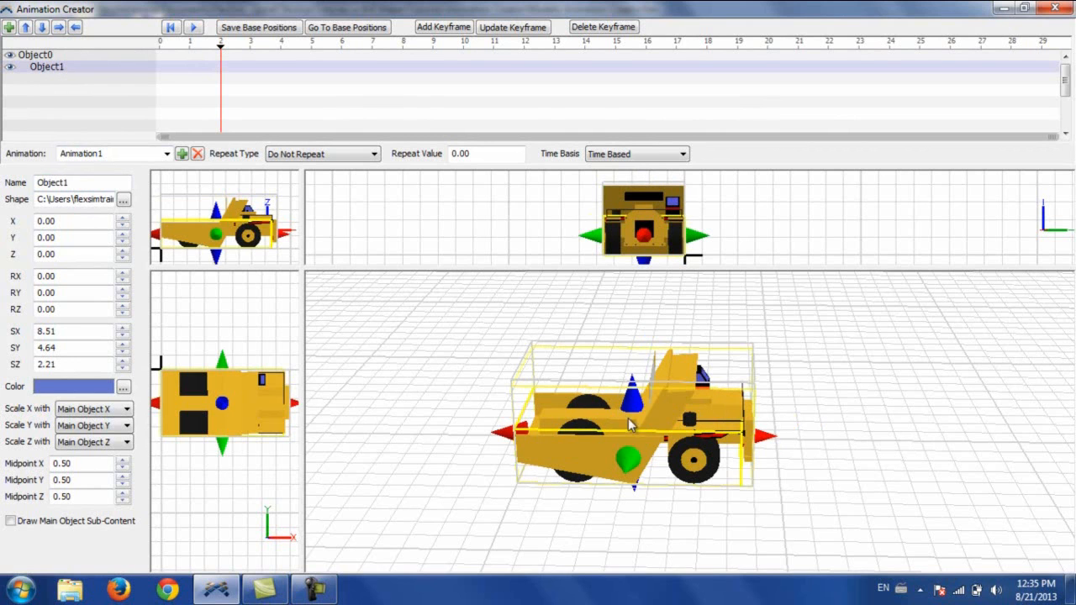
click(858, 409)
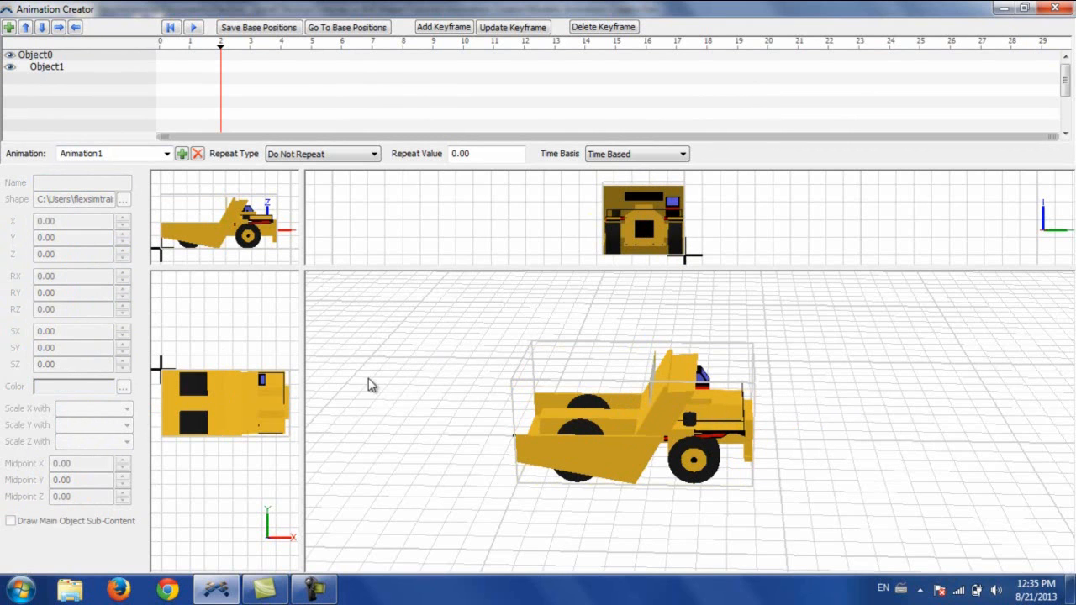
click(608, 457)
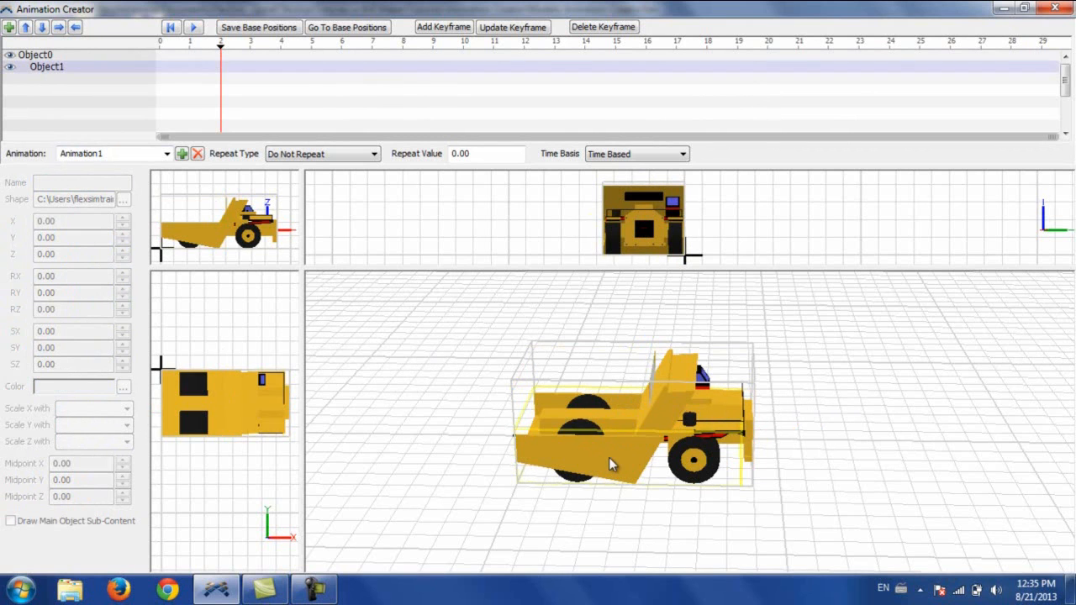
click(432, 388)
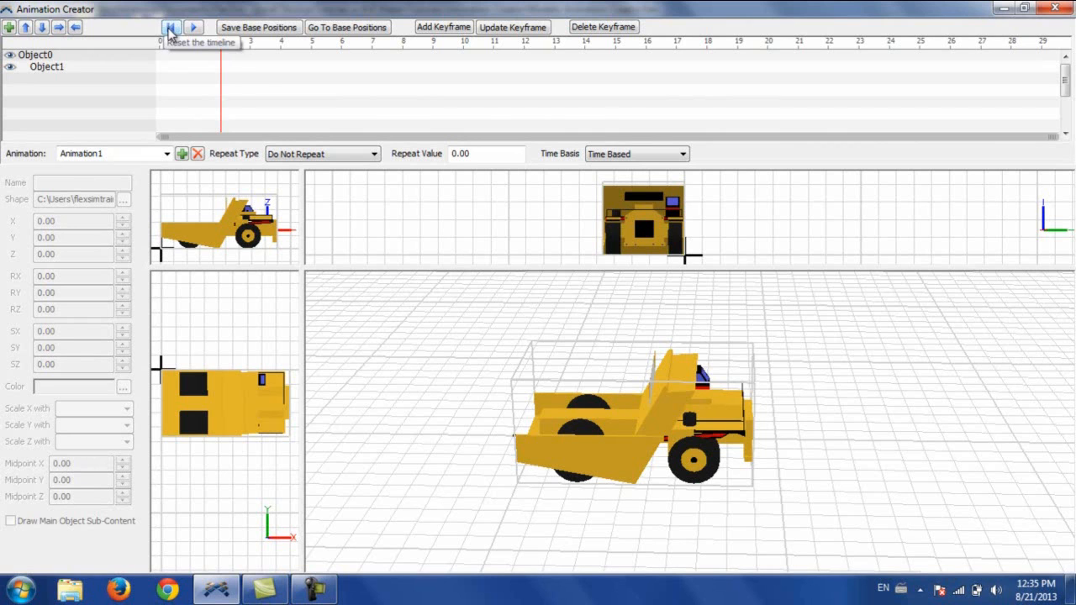
Step: Reset the timeline and raise the bucket above the truck body to a Z position of 2.67
click(170, 29)
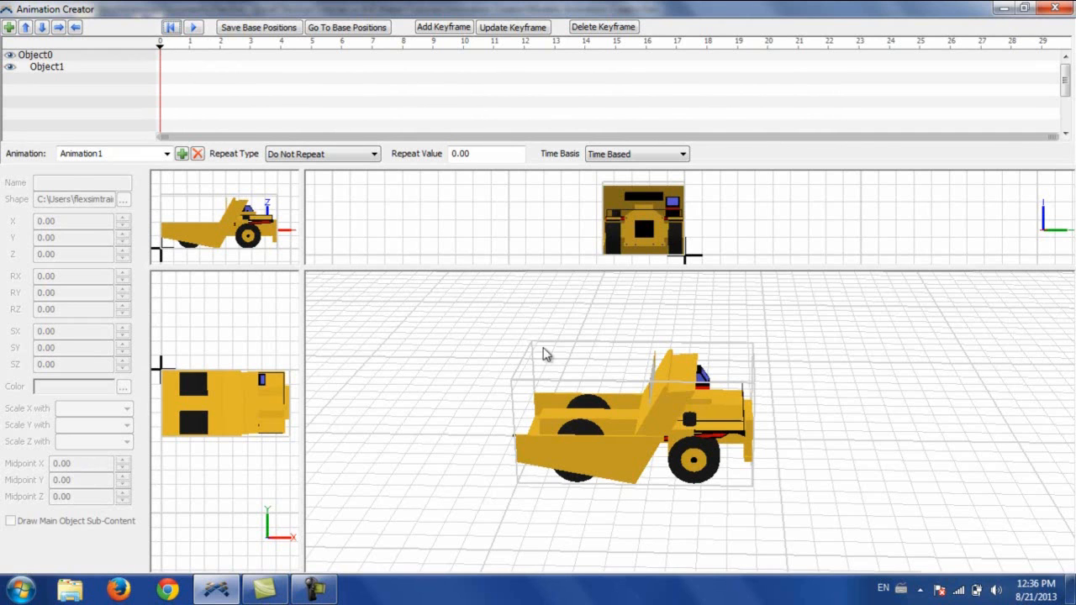
click(618, 460)
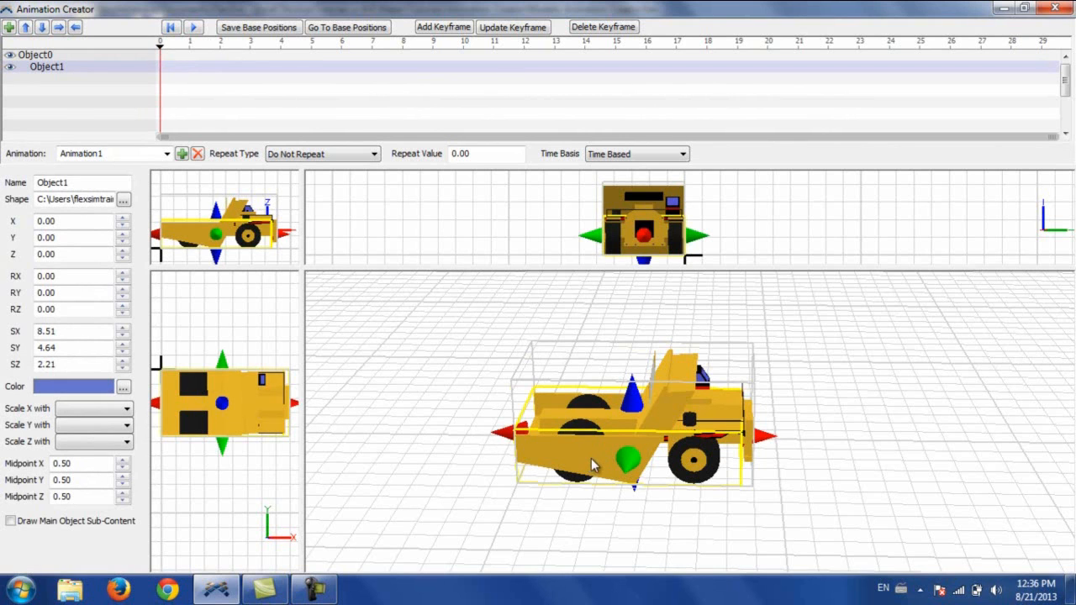
scroll(591, 464, up, 9)
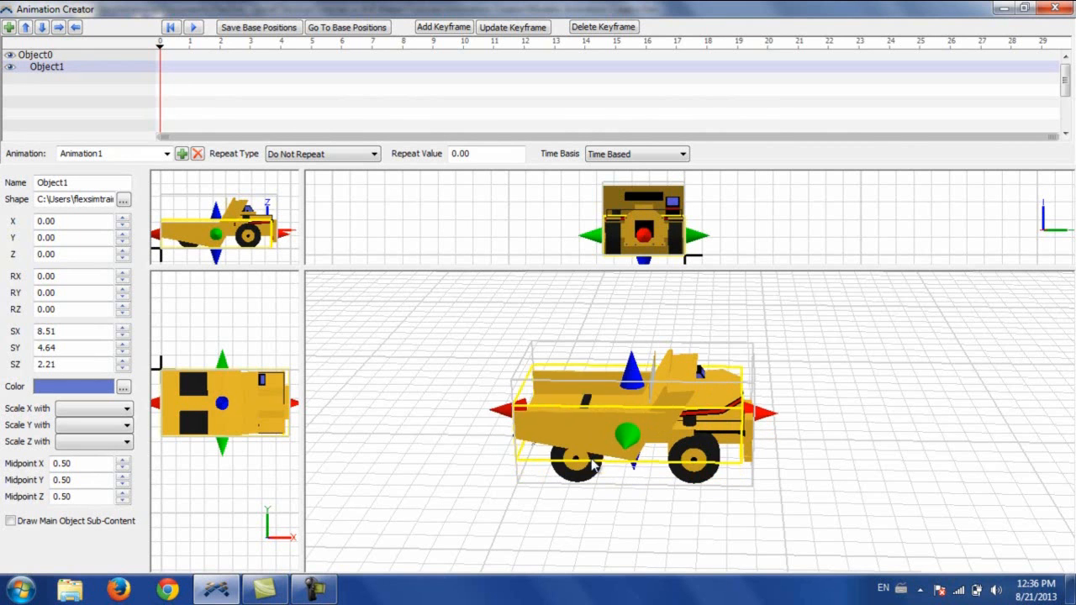
scroll(591, 460, up, 6)
scroll(591, 460, down, 3)
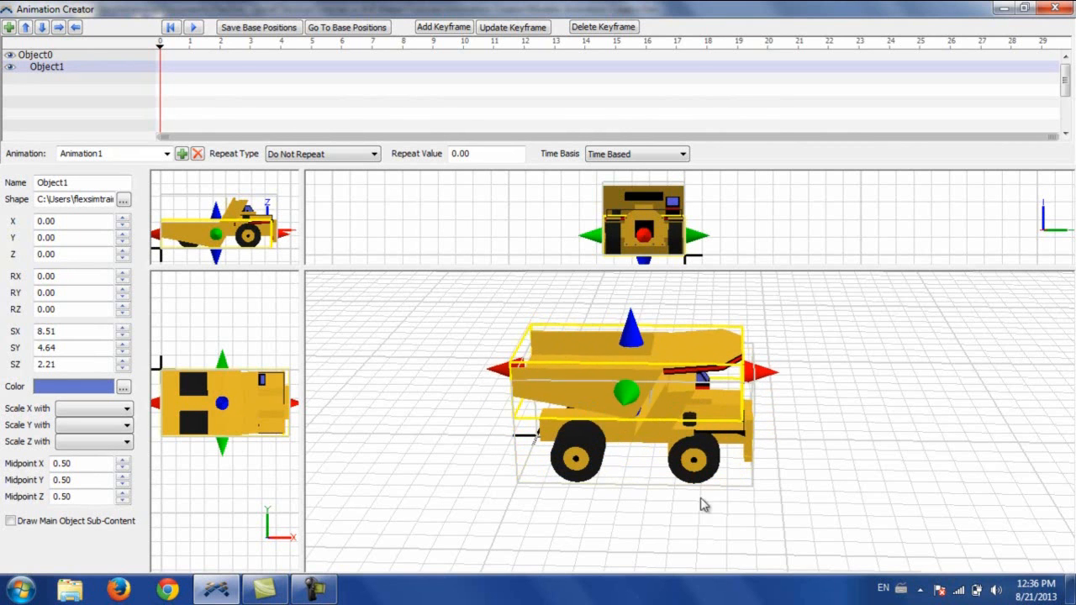
click(832, 489)
right_drag(831, 489, 645, 396)
scroll(833, 468, up, 3)
click(631, 387)
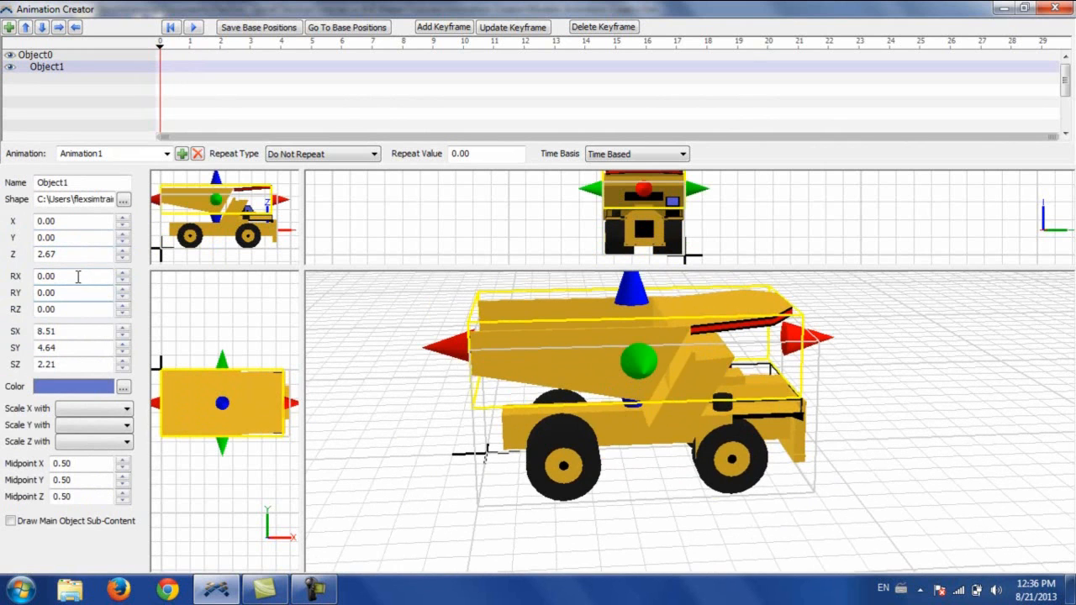
Step: Lower the bucket onto the truck body by reducing its Z position to 2.20, checking the fit in the side view
click(122, 259)
click(123, 259)
click(123, 259)
click(123, 258)
click(123, 258)
click(122, 258)
click(122, 258)
click(123, 258)
click(123, 258)
click(123, 258)
click(122, 258)
click(122, 259)
click(123, 258)
click(123, 258)
click(122, 258)
click(122, 258)
click(123, 258)
click(123, 258)
click(123, 258)
click(123, 258)
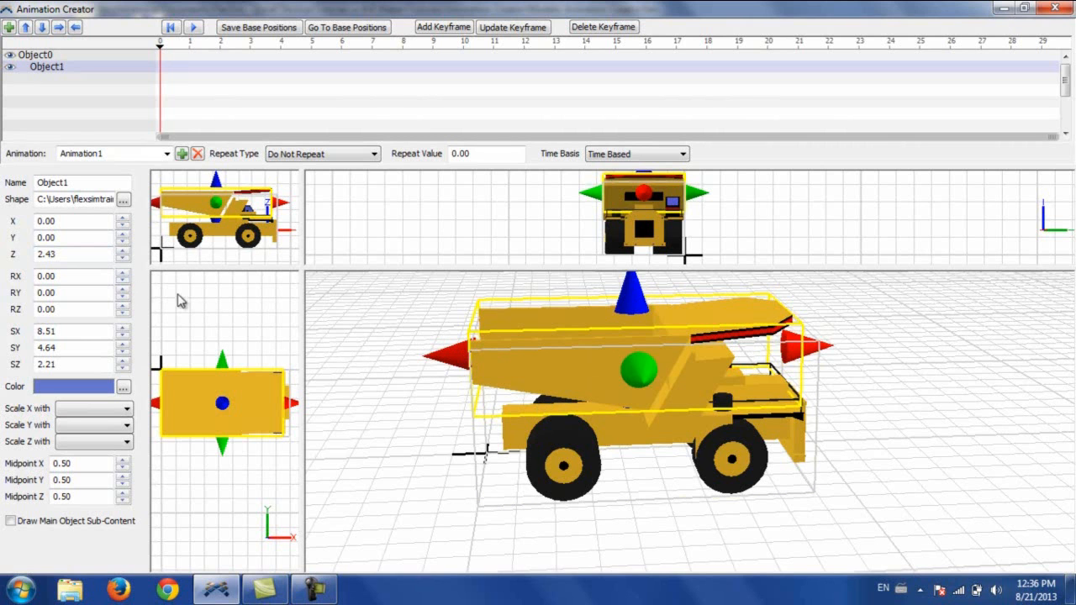
click(124, 259)
click(124, 259)
click(124, 259)
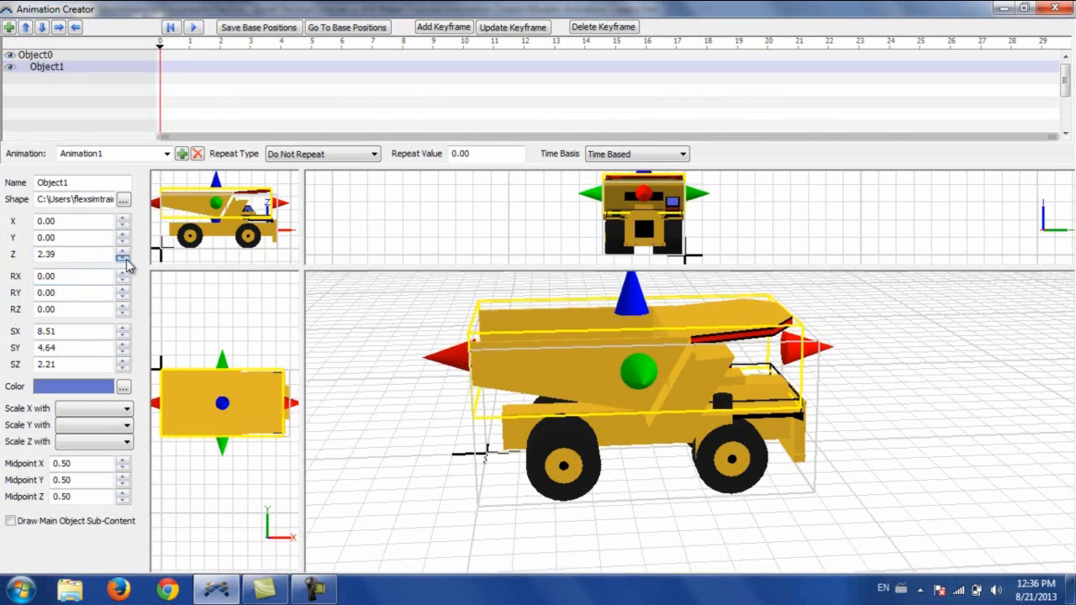
click(269, 252)
scroll(252, 252, up, 3)
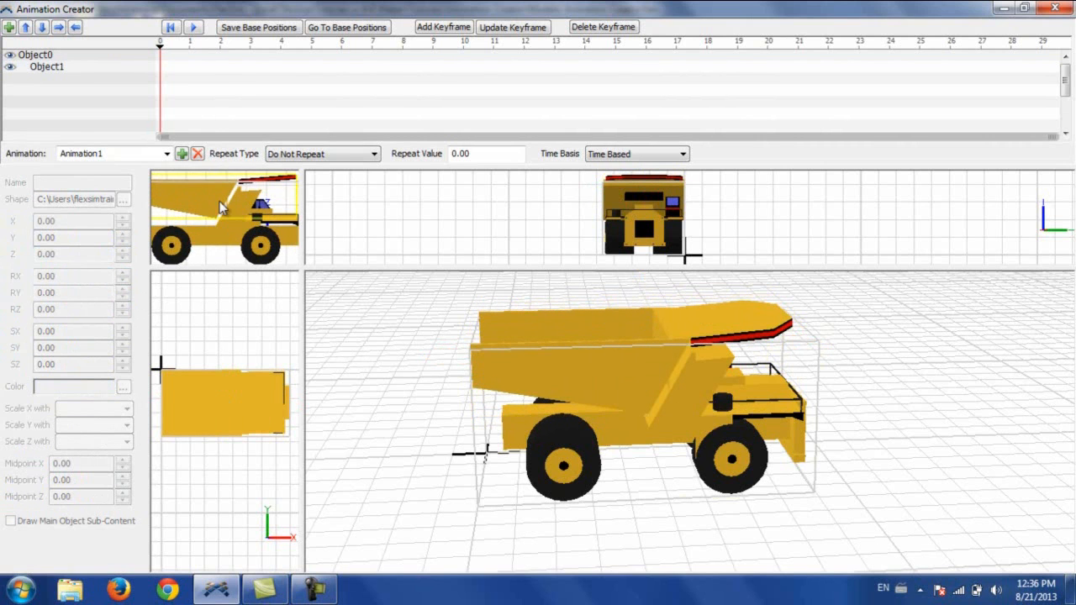
click(180, 237)
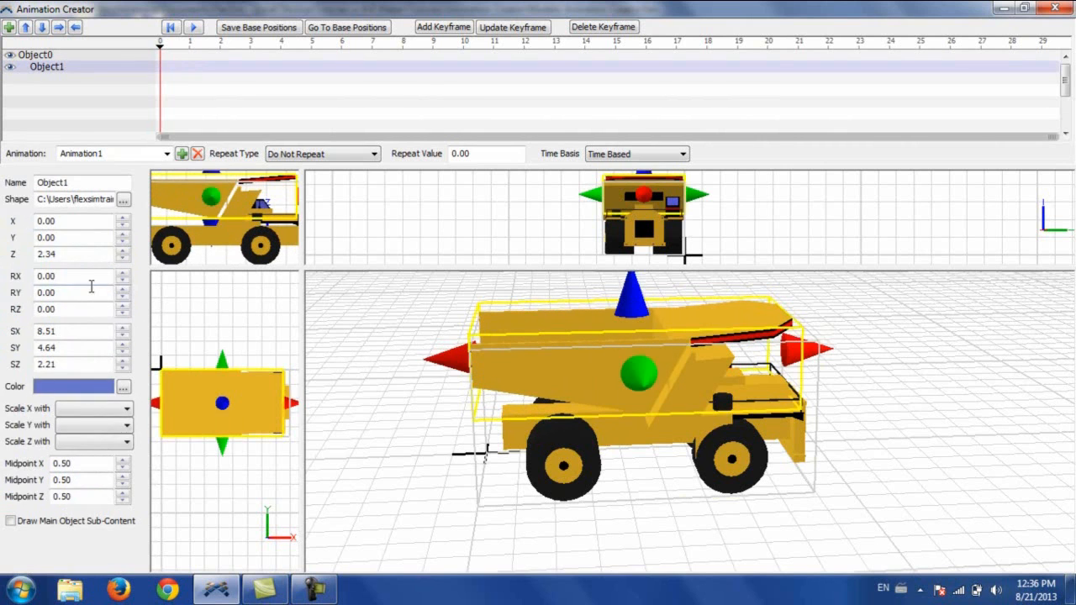
click(123, 259)
click(123, 259)
click(123, 259)
click(123, 259)
click(123, 259)
click(122, 258)
click(122, 259)
click(122, 259)
click(123, 259)
click(123, 259)
click(122, 259)
click(123, 259)
click(123, 259)
click(123, 259)
click(286, 261)
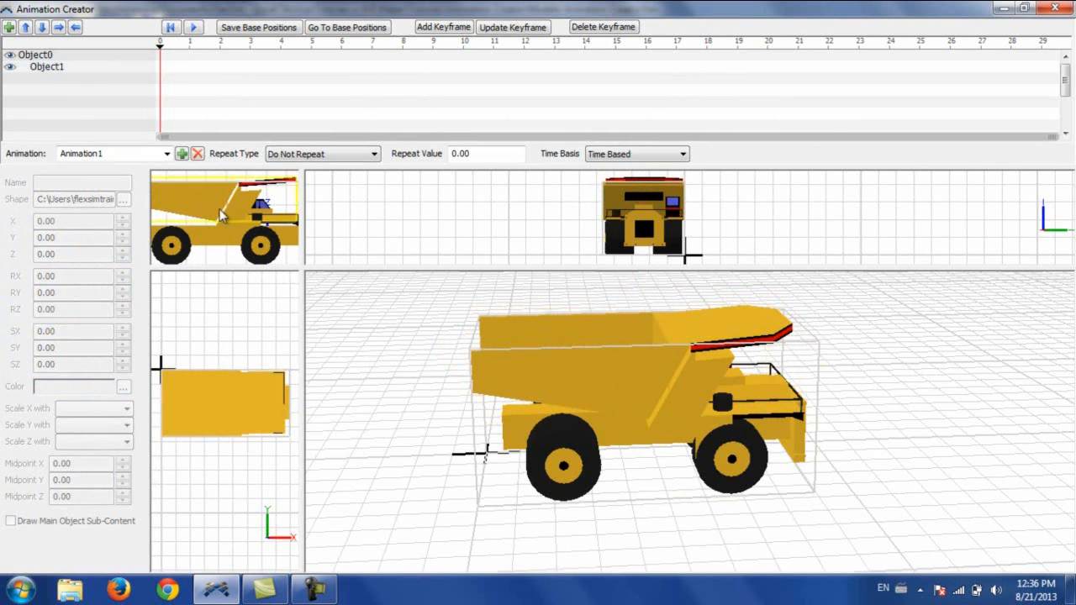
Step: Examine from several angles in the perspective view how the bucket sits on the truck body
click(581, 357)
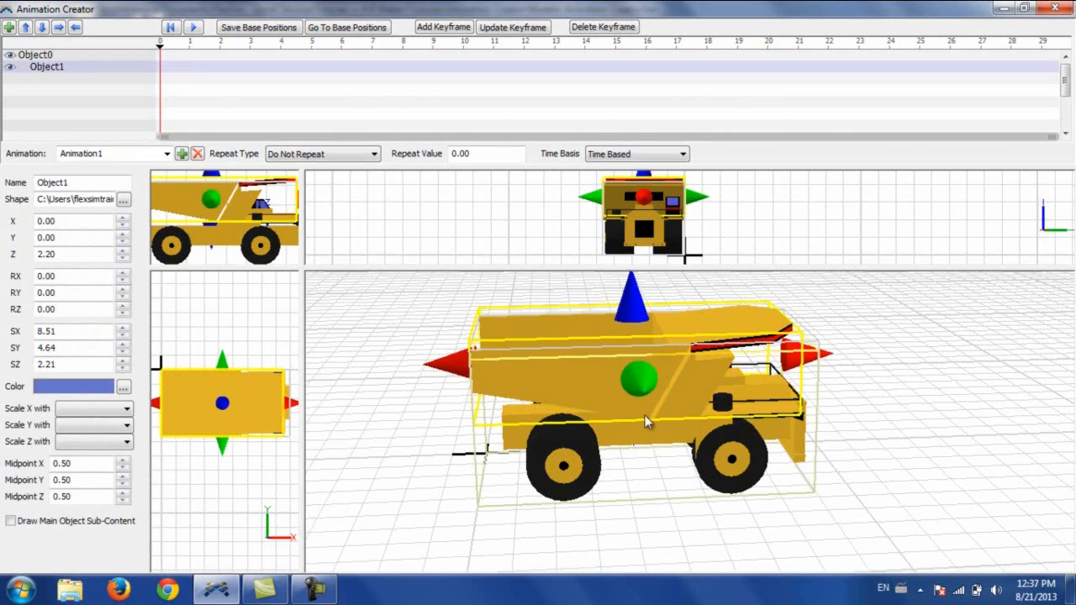
right_drag(668, 484, 695, 498)
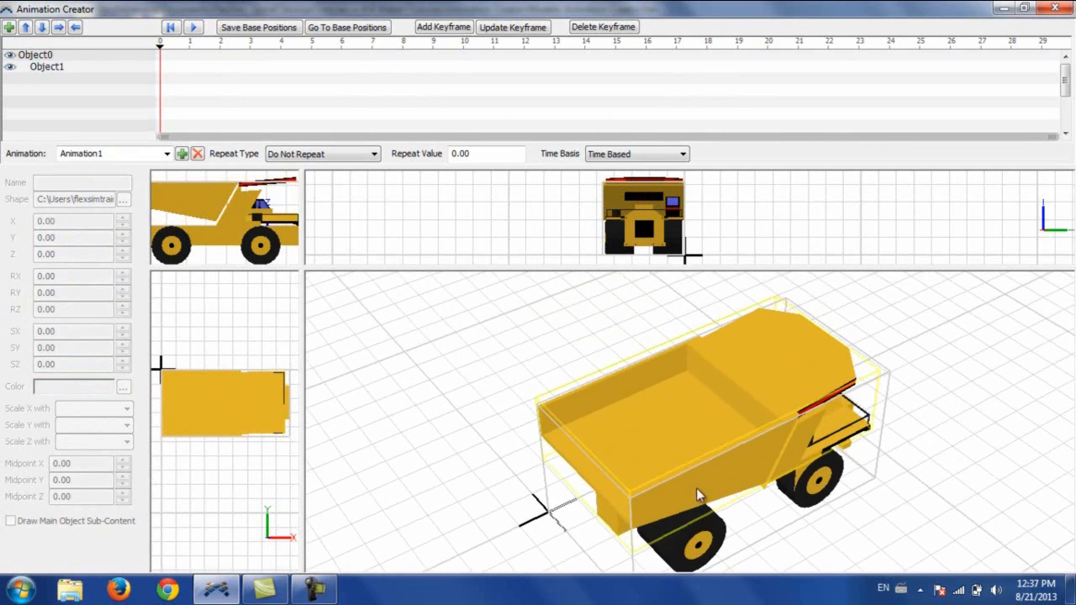
right_drag(880, 514, 738, 426)
click(692, 418)
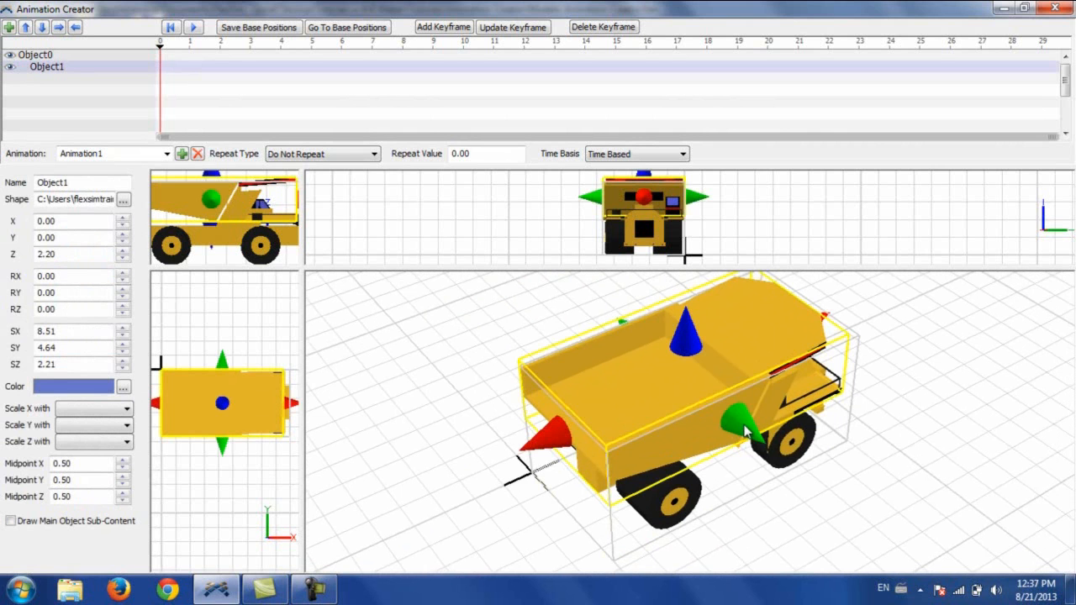
right_drag(479, 486, 764, 410)
drag(867, 410, 862, 459)
scroll(862, 447, down, 3)
scroll(868, 413, up, 3)
right_drag(870, 421, 858, 399)
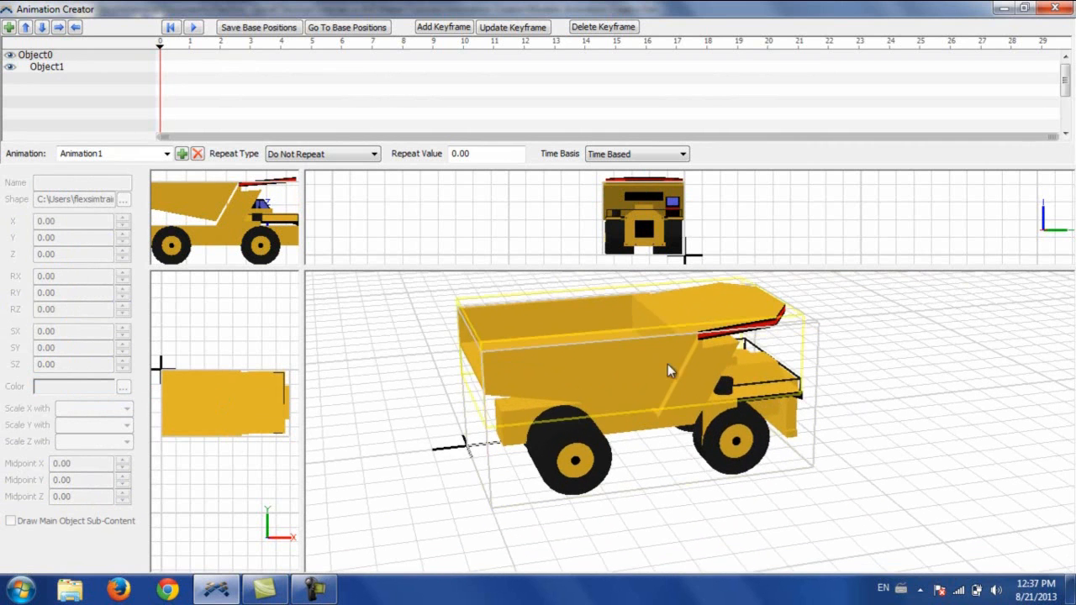
Step: Examine the bucket's centred rotation pivot from several angles, selecting the bucket to see its handles relative to the truck body
click(693, 367)
mouse_move(895, 435)
right_down()
mouse_move(881, 425)
mouse_move(891, 429)
right_up()
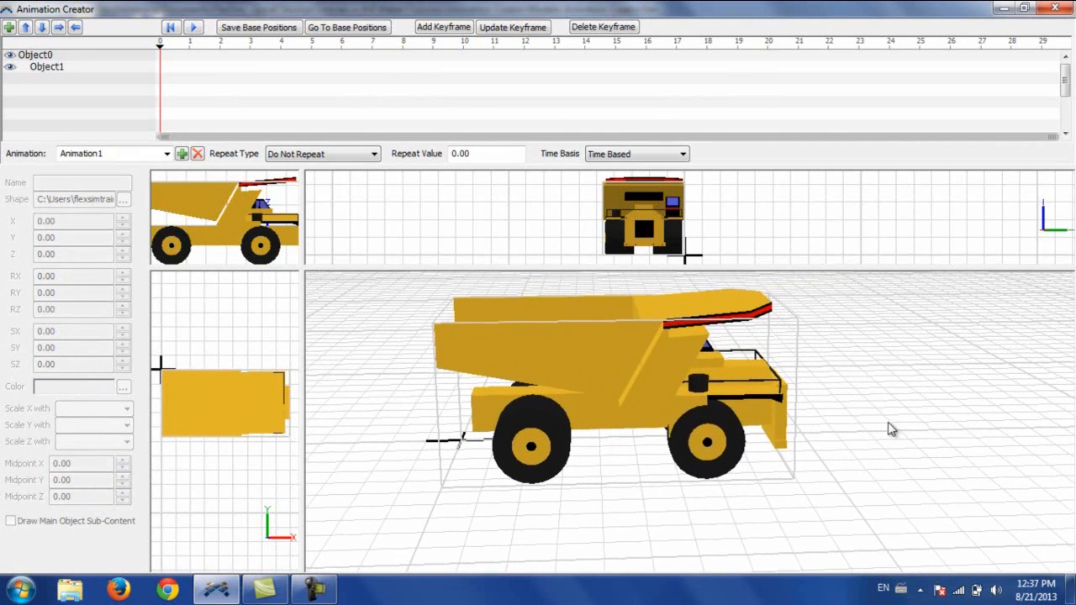
click(630, 357)
mouse_move(610, 363)
mouse_down()
mouse_move(606, 379)
mouse_move(603, 329)
mouse_move(615, 367)
mouse_up()
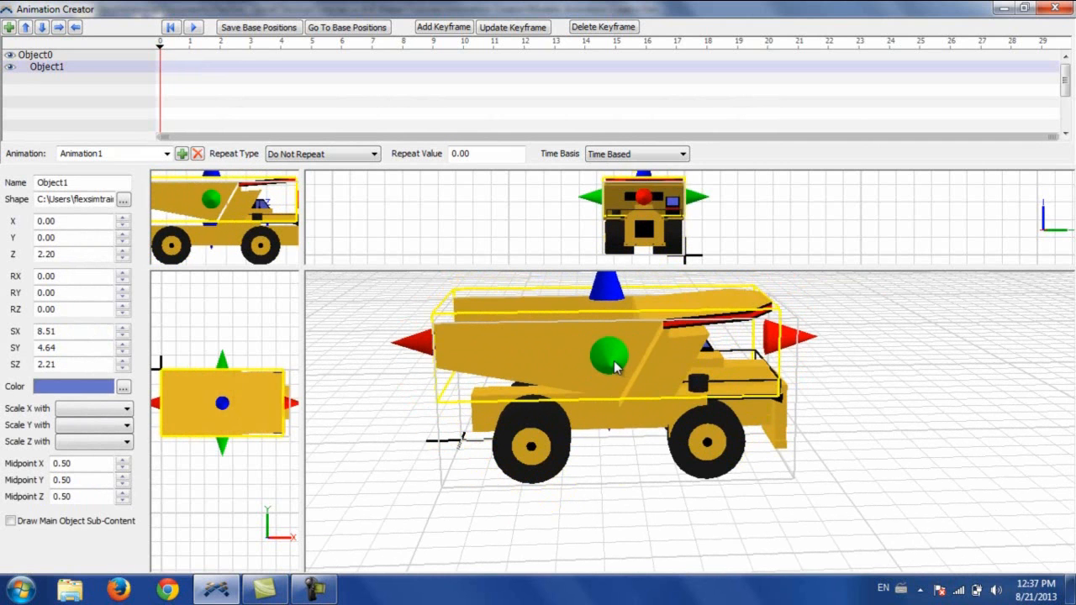
click(640, 505)
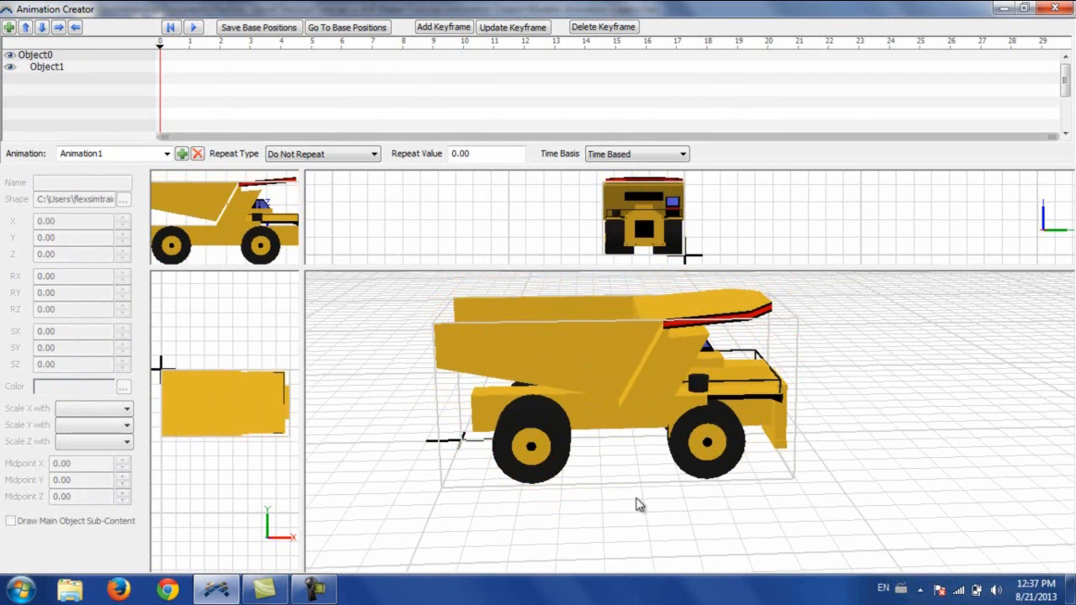
click(591, 361)
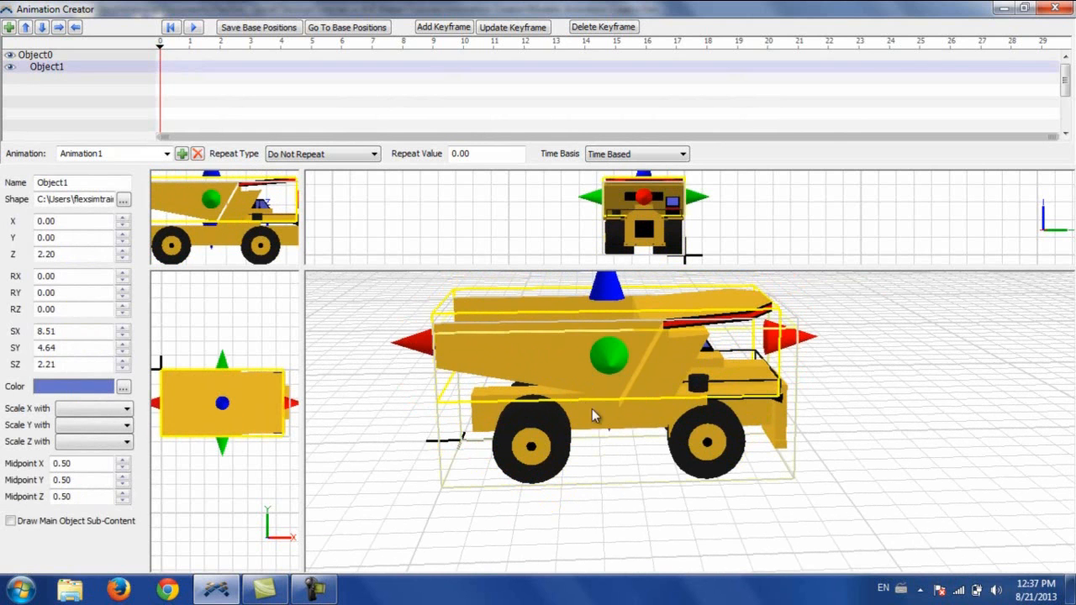
drag(656, 496, 718, 497)
right_drag(718, 496, 674, 423)
scroll(707, 482, up, 1)
scroll(708, 482, down, 3)
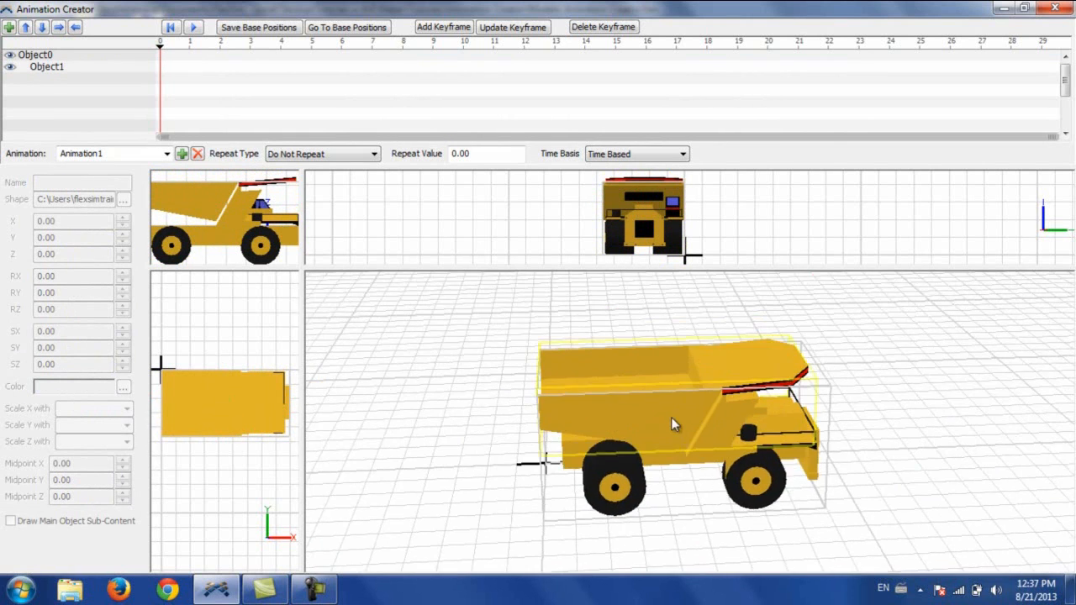
Step: Shift the bucket's rotation pivot toward the rear of the truck by setting its Midpoint X to 0.20
click(687, 426)
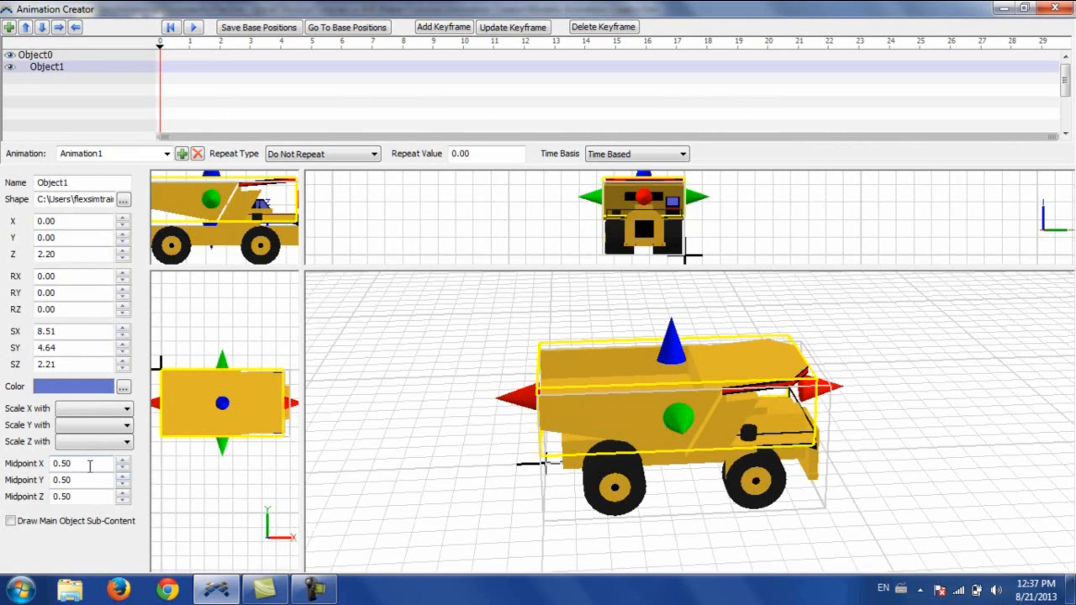
click(124, 469)
click(123, 469)
click(124, 468)
click(124, 468)
click(124, 468)
click(123, 468)
click(124, 469)
click(123, 468)
click(124, 469)
click(124, 468)
click(123, 468)
click(124, 468)
click(124, 468)
click(123, 468)
click(123, 468)
click(123, 468)
click(123, 468)
click(123, 468)
click(124, 468)
click(123, 469)
click(124, 468)
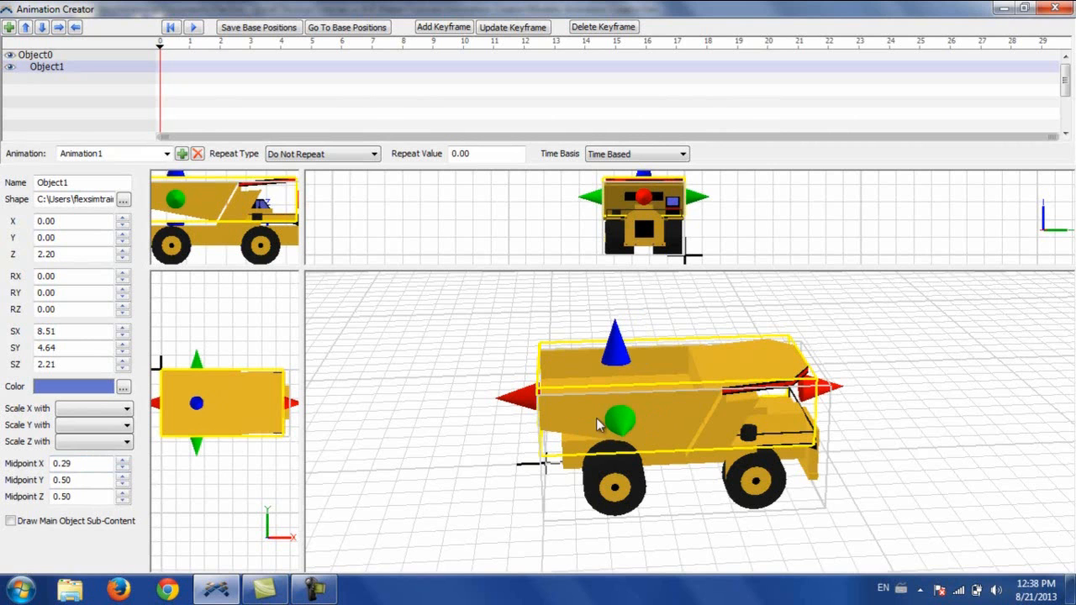
click(124, 468)
click(123, 468)
click(124, 469)
click(123, 468)
click(124, 468)
click(124, 469)
click(123, 468)
click(123, 468)
click(124, 469)
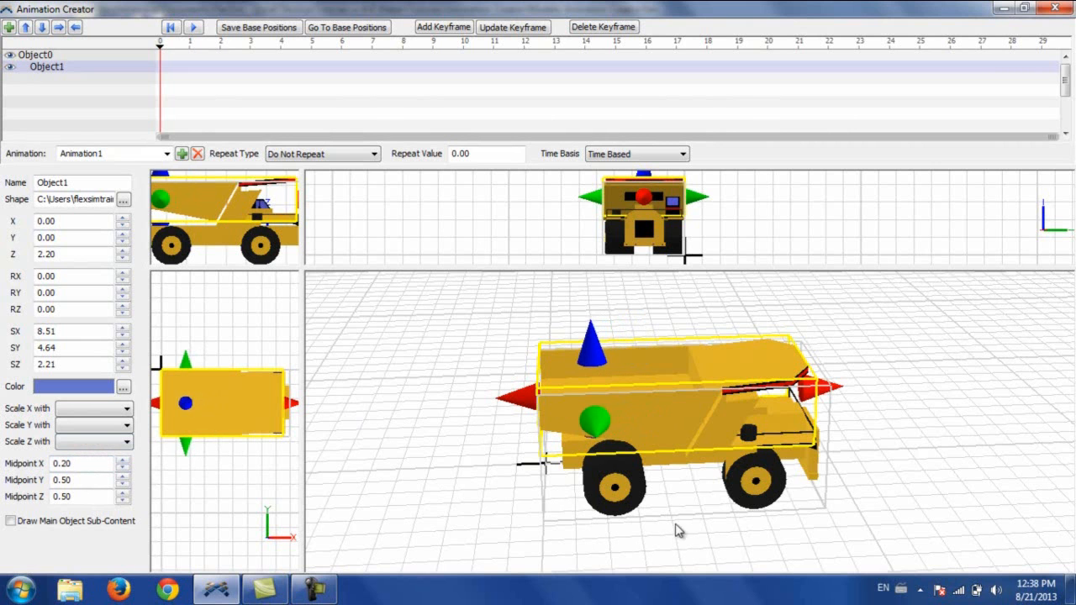
Step: Lower the bucket's rotation pivot by setting its Midpoint Z to 0.20, judging the height from the truck's side
right_drag(708, 518, 707, 506)
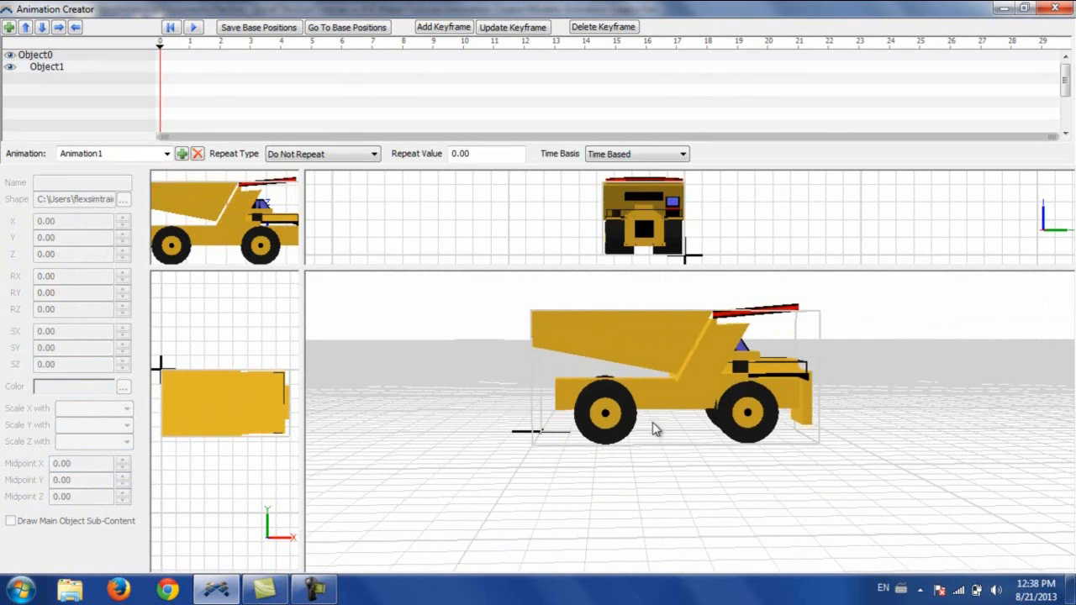
click(646, 343)
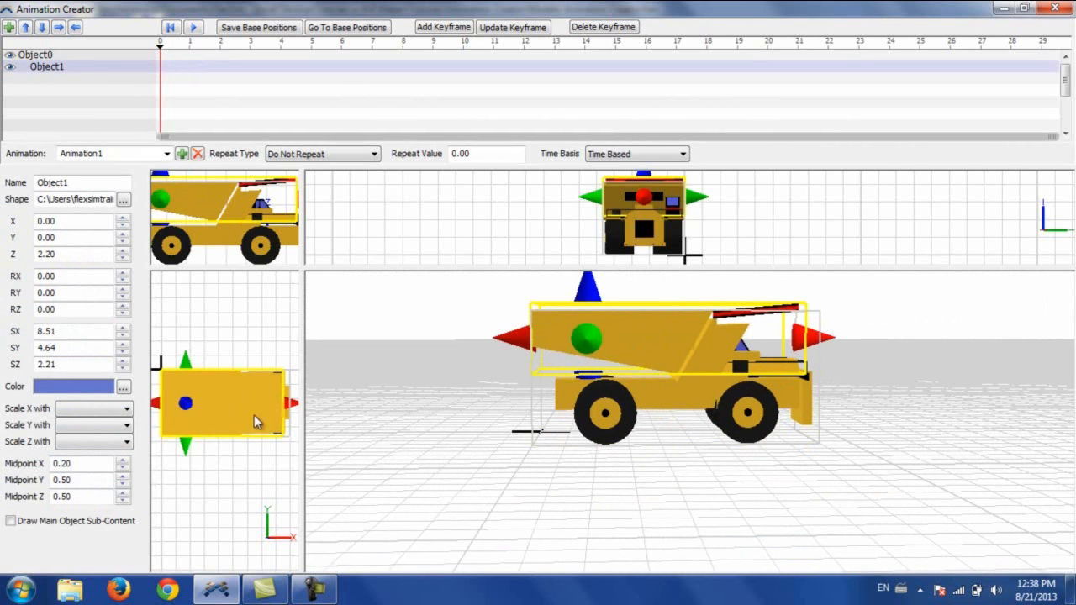
click(123, 501)
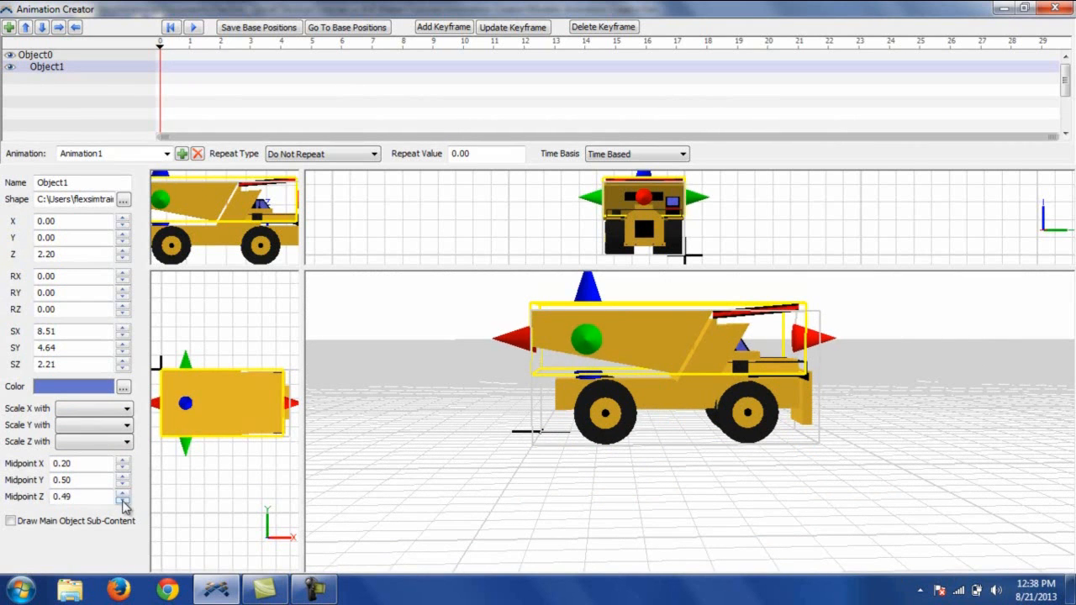
click(123, 501)
click(122, 500)
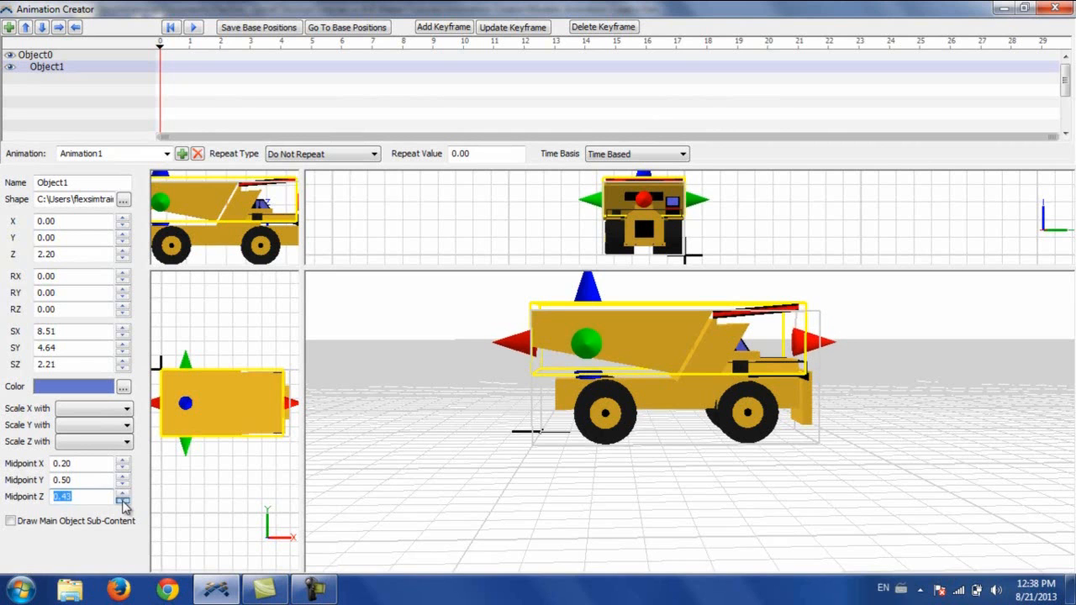
click(123, 501)
click(122, 501)
click(123, 501)
click(123, 501)
click(123, 501)
click(123, 501)
click(123, 501)
click(123, 501)
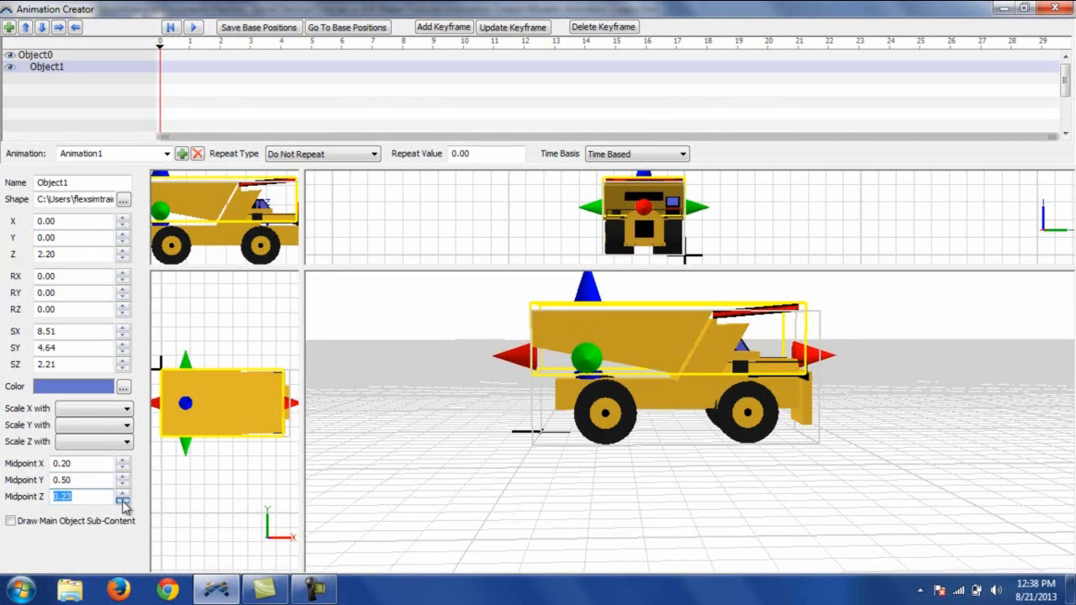
click(122, 501)
click(123, 501)
click(123, 502)
click(122, 502)
click(123, 494)
click(123, 494)
Step: Test the bucket's pivot by tilting it to a Y rotation of -24, check it in a widened side view, and return it to level
click(659, 479)
right_drag(659, 479, 577, 385)
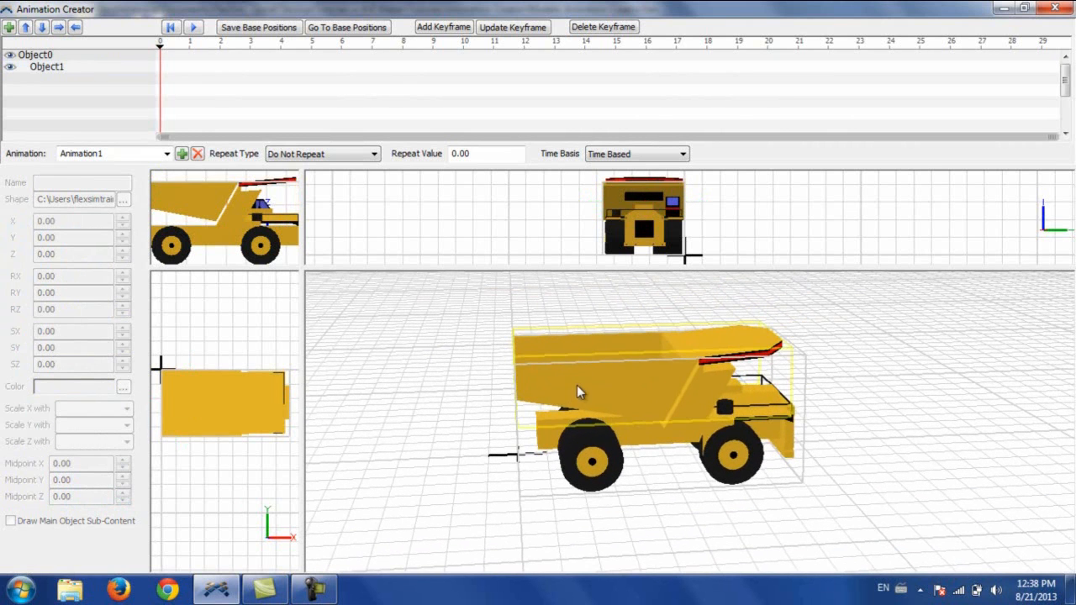
click(576, 385)
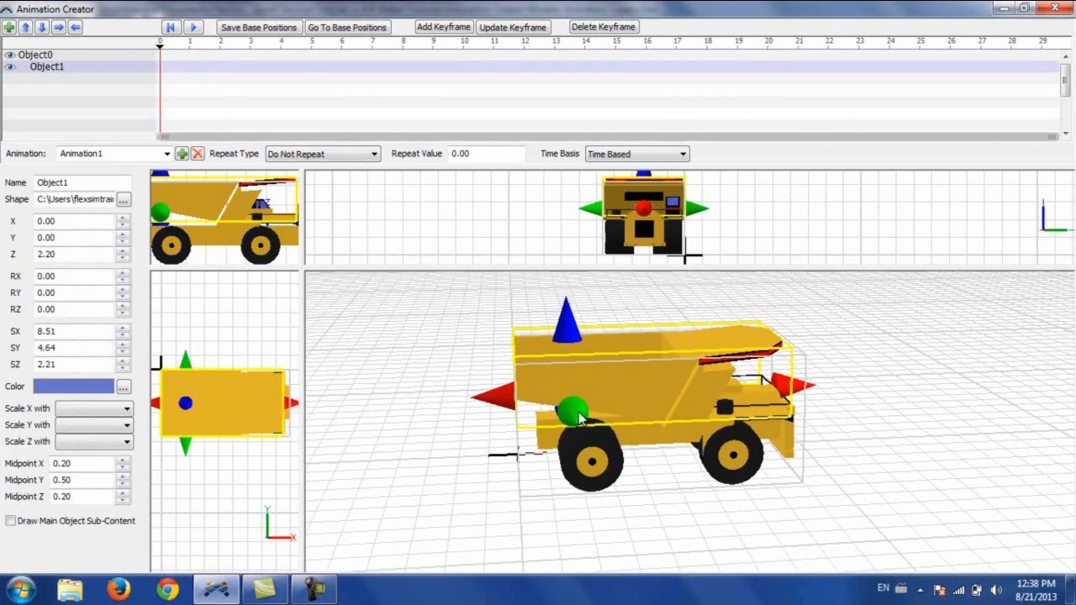
drag(580, 418, 351, 323)
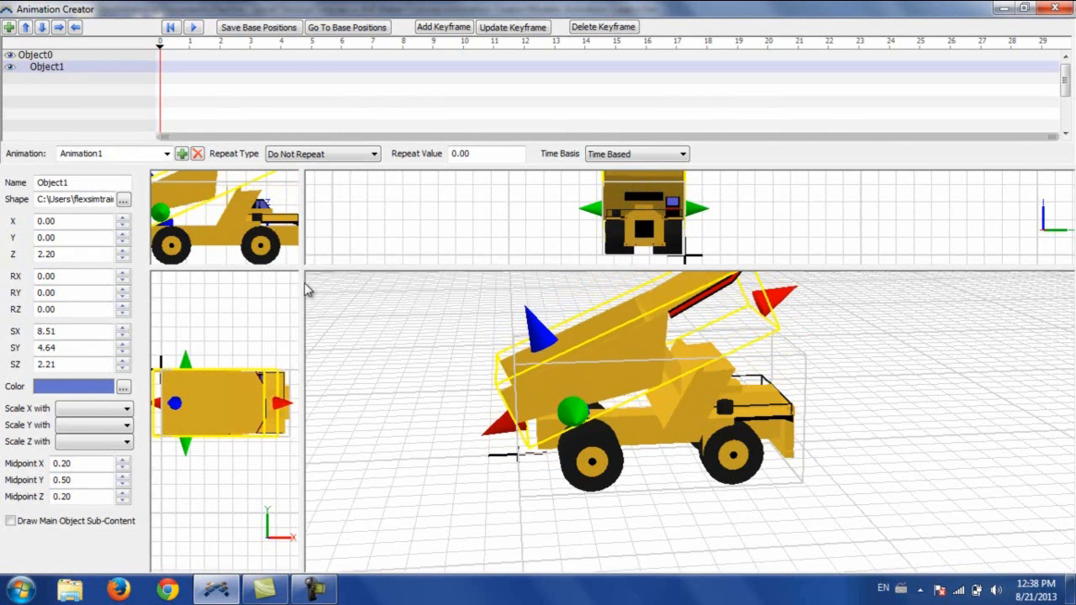
drag(301, 283, 353, 291)
click(338, 216)
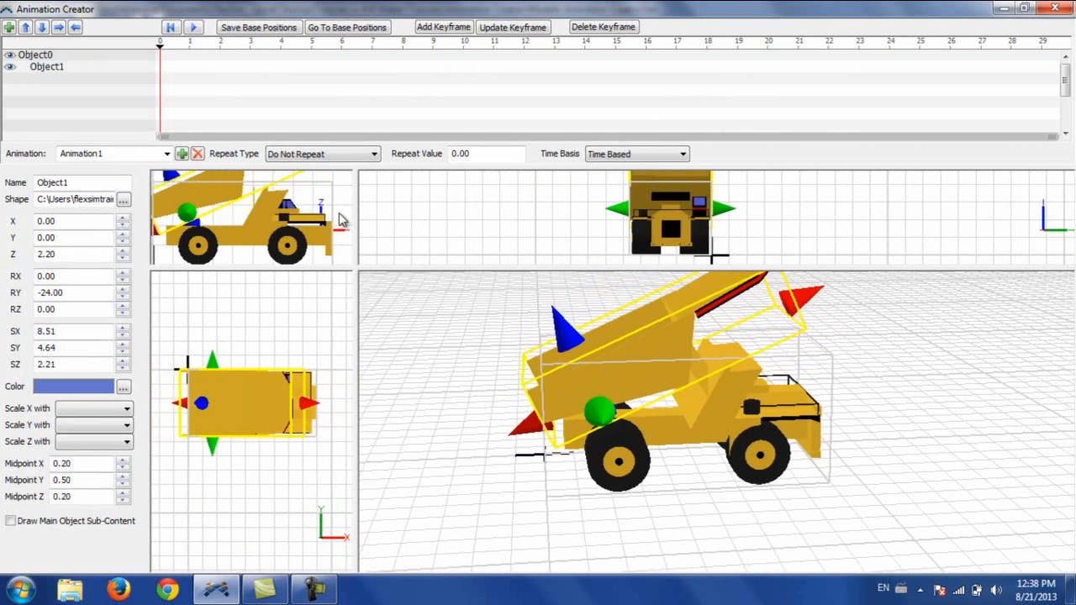
scroll(337, 213, down, 3)
drag(284, 254, 298, 265)
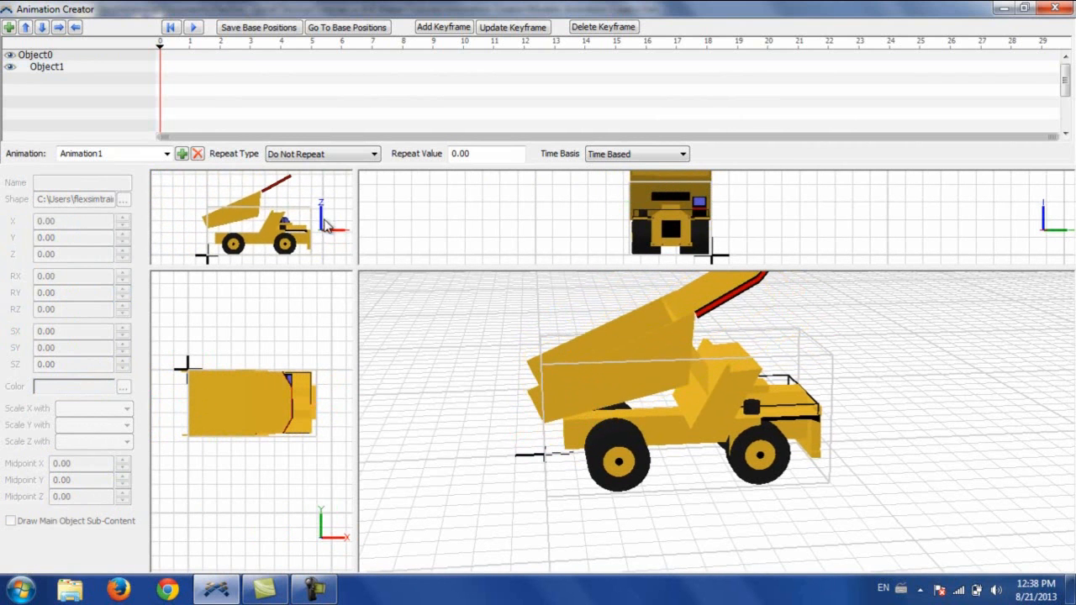
click(635, 378)
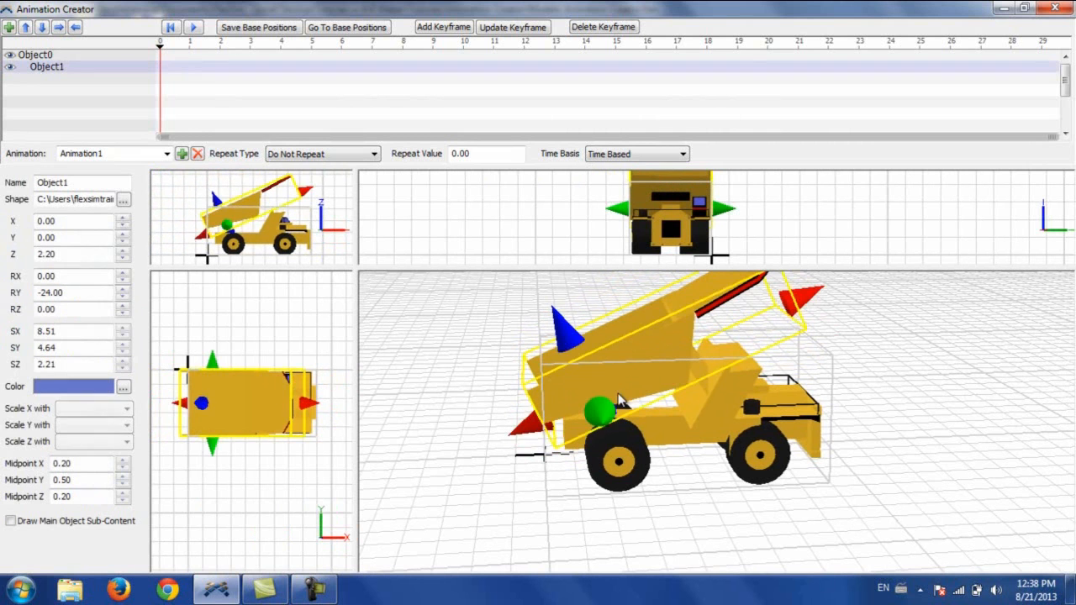
right_drag(607, 399, 632, 436)
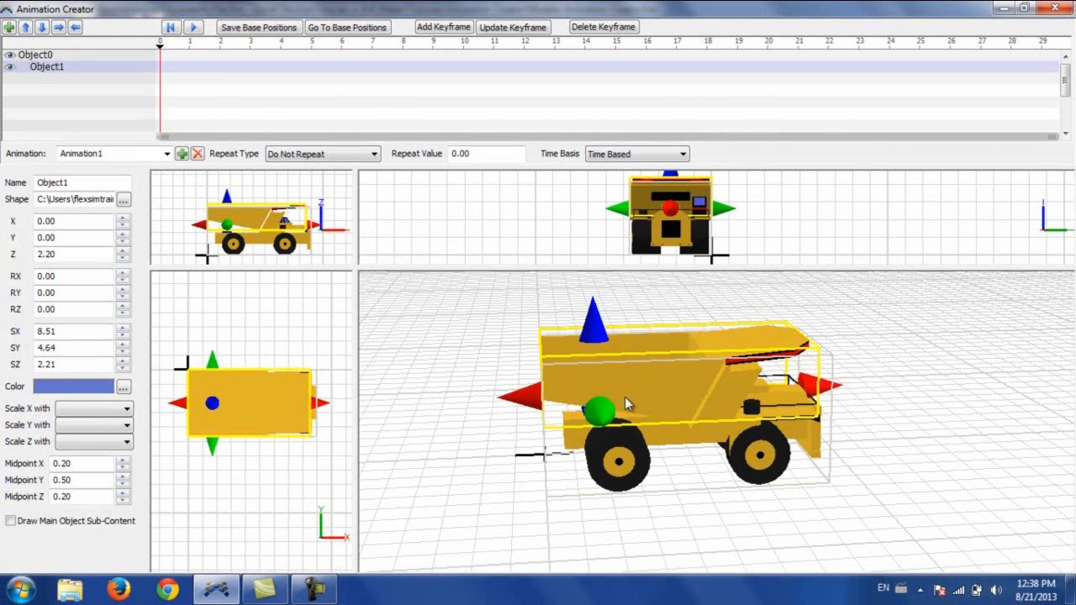
Step: Add a keyframe at time 0 for the level bucket and review its position, midpoint and rotation values
click(686, 515)
click(670, 396)
click(879, 485)
click(664, 353)
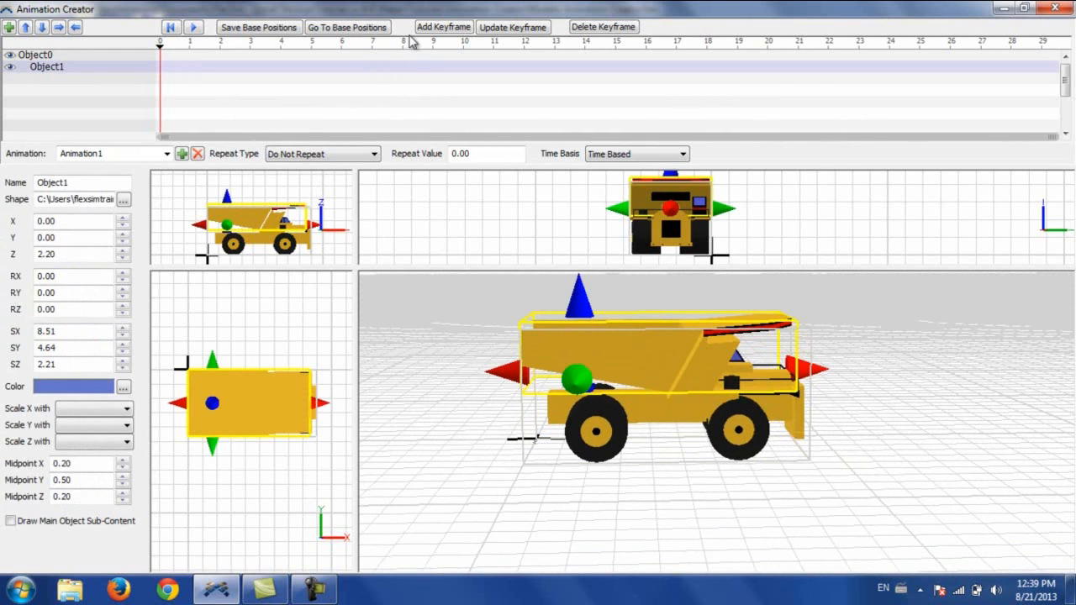
click(437, 28)
drag(66, 254, 34, 254)
click(70, 256)
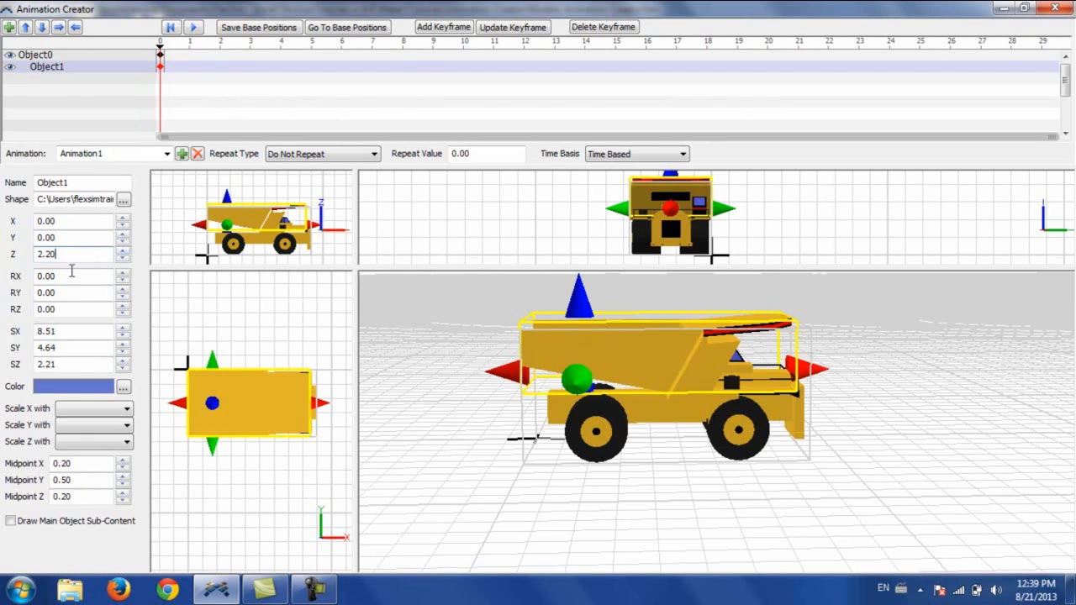
drag(85, 464, 51, 464)
double_click(63, 497)
click(83, 293)
Step: Move the timeline to about 4 and tilt the bucket up to a Y rotation of -19
click(238, 44)
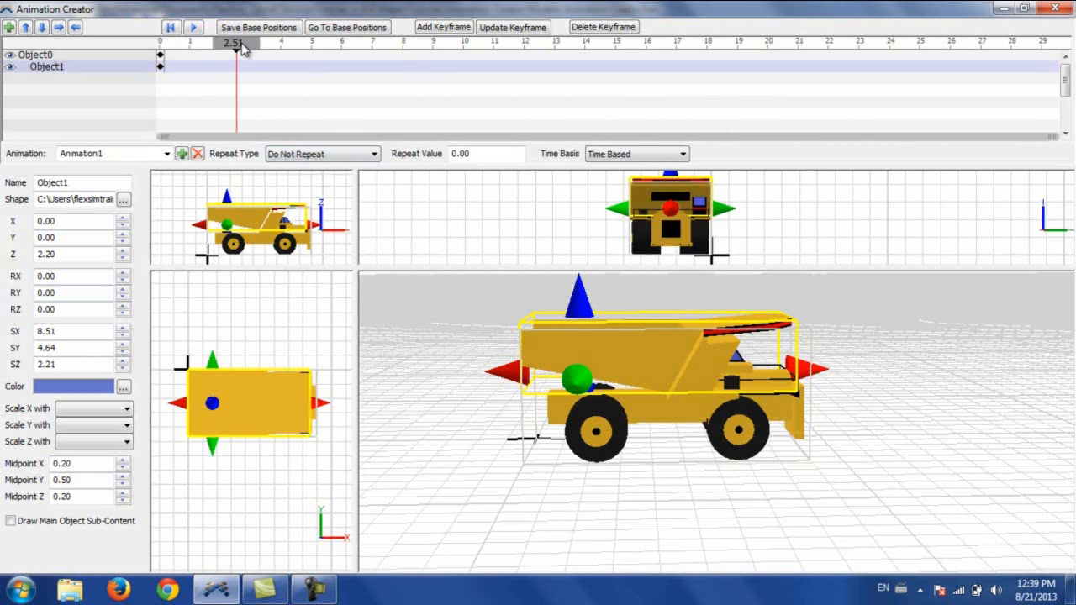
click(279, 45)
drag(281, 48, 285, 48)
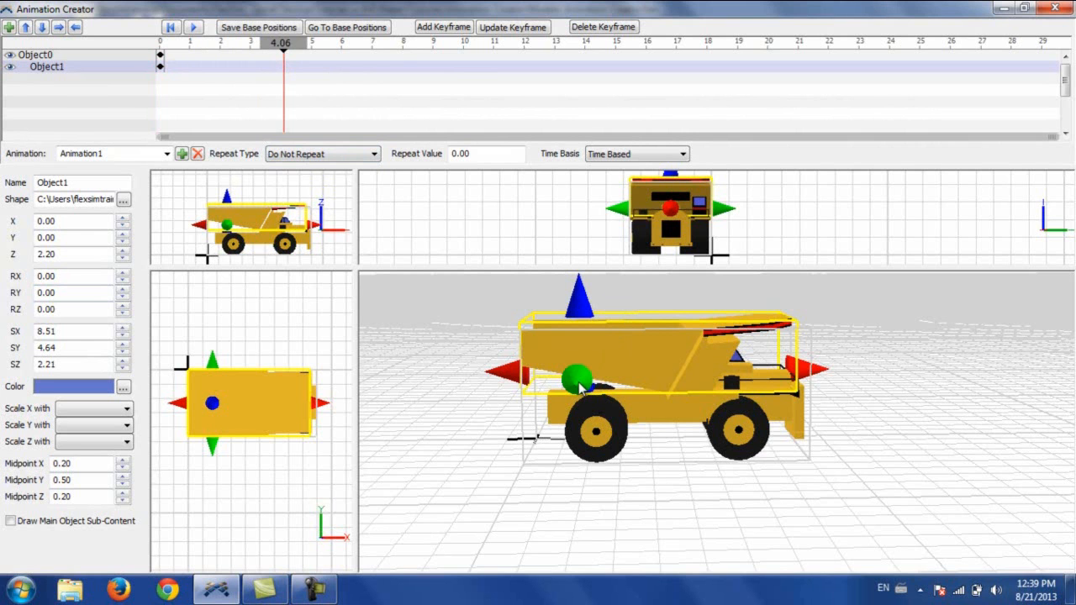
mouse_move(578, 381)
mouse_down()
mouse_move(579, 351)
mouse_move(578, 368)
mouse_up()
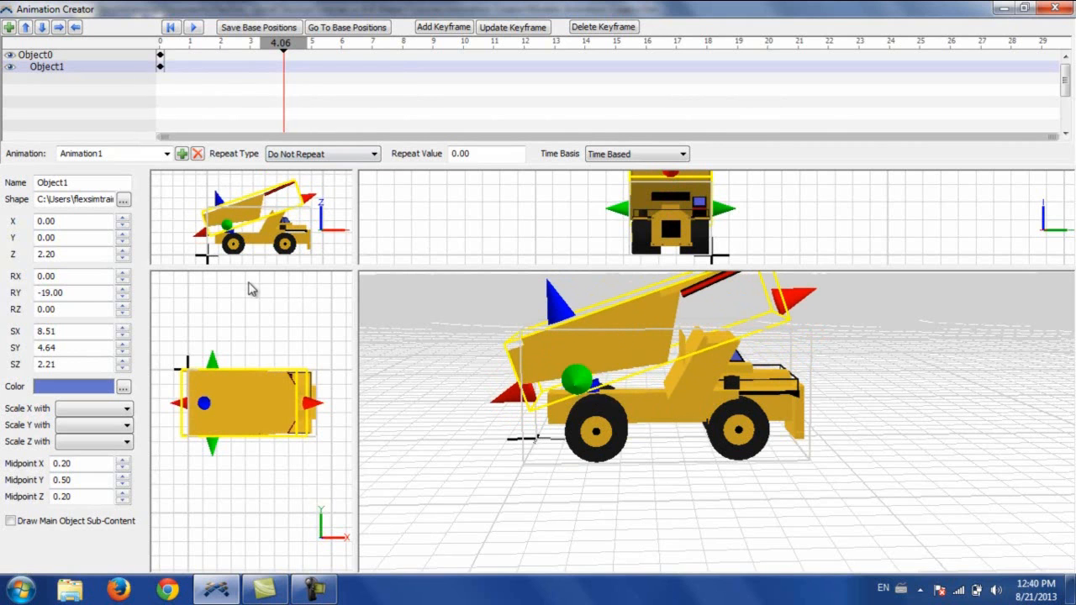
Step: Set the bucket's Y rotation to -40 and add a keyframe for the raised position at the current time
drag(67, 292, 41, 293)
text(40)
click(84, 312)
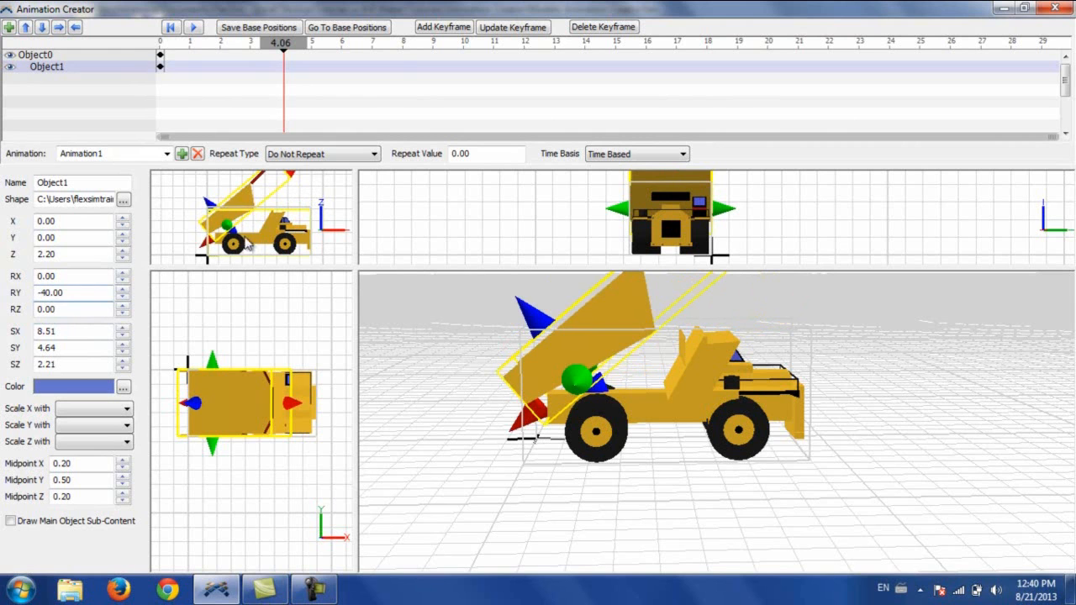
click(331, 253)
click(620, 325)
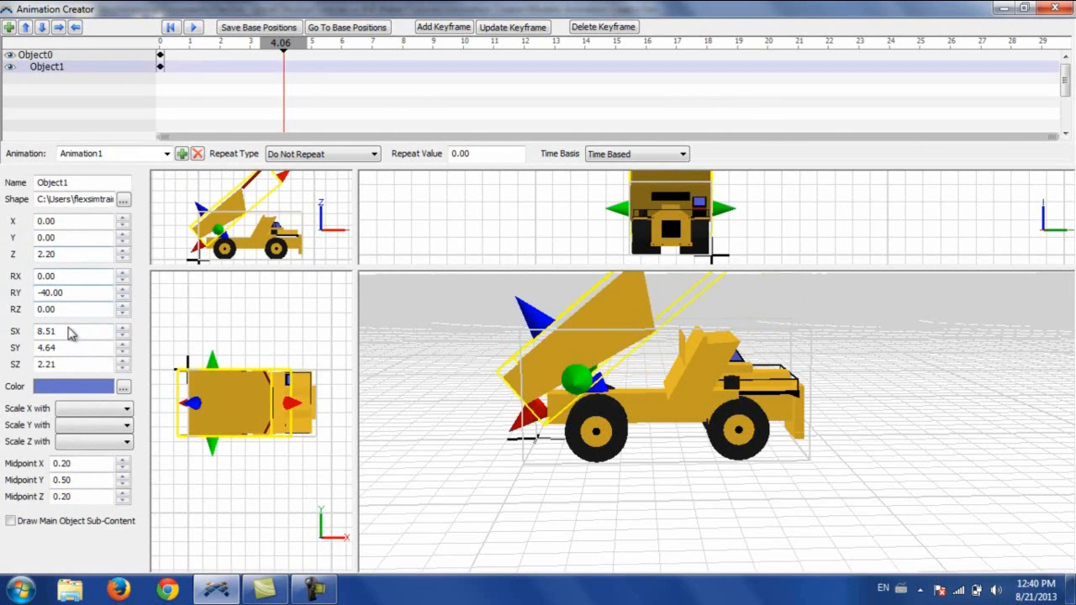
click(444, 28)
Step: Move the timeline to about 6, set the bucket's Y rotation to 0 and add a keyframe for the lowered position
drag(374, 48, 344, 48)
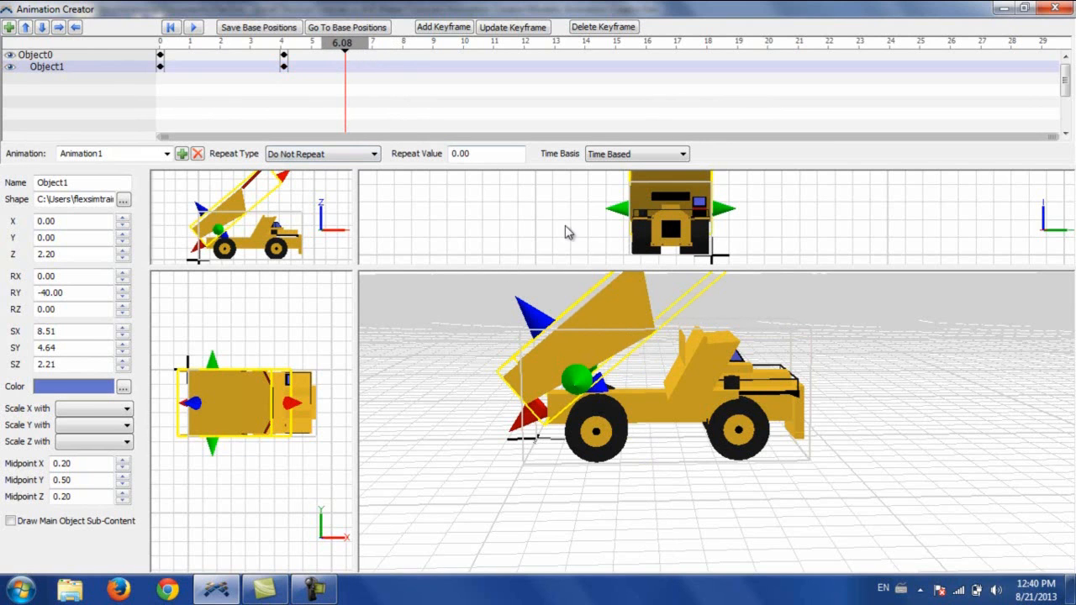
drag(72, 292, 32, 293)
text(0)
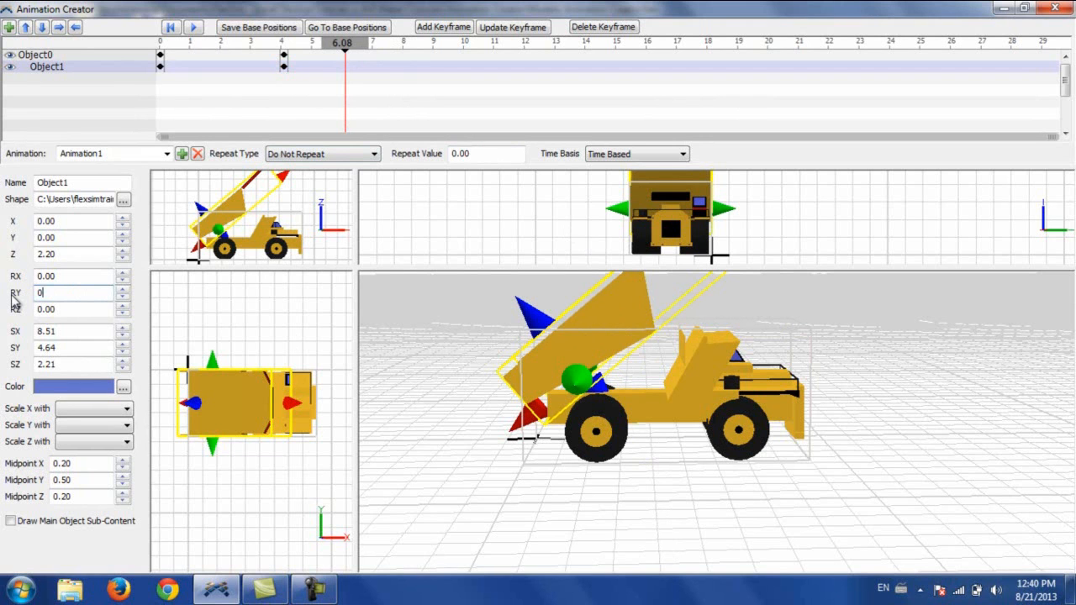
key(Return)
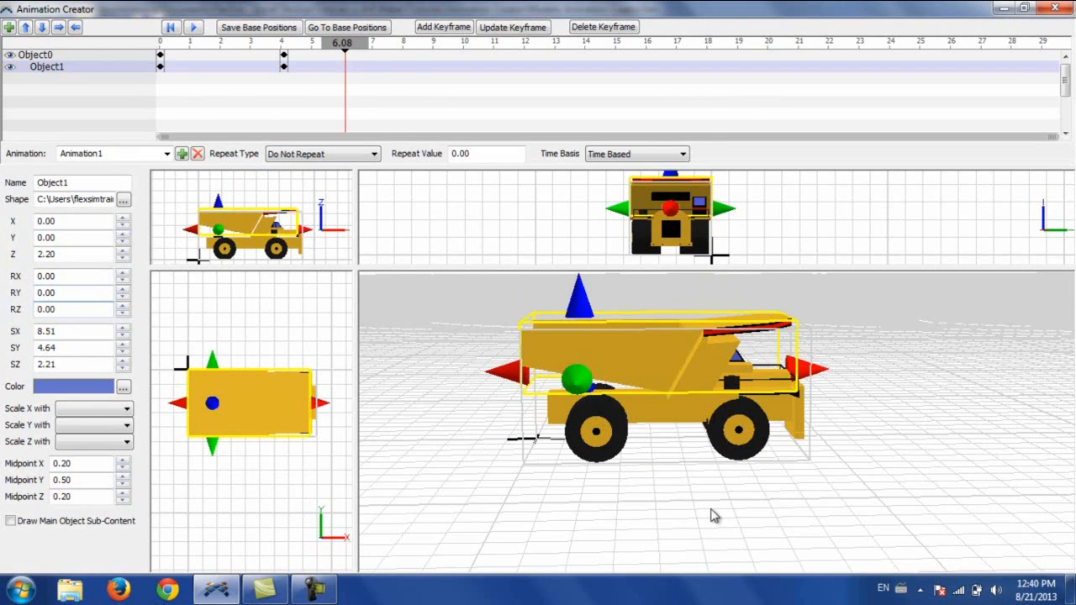
click(727, 520)
click(650, 368)
click(881, 428)
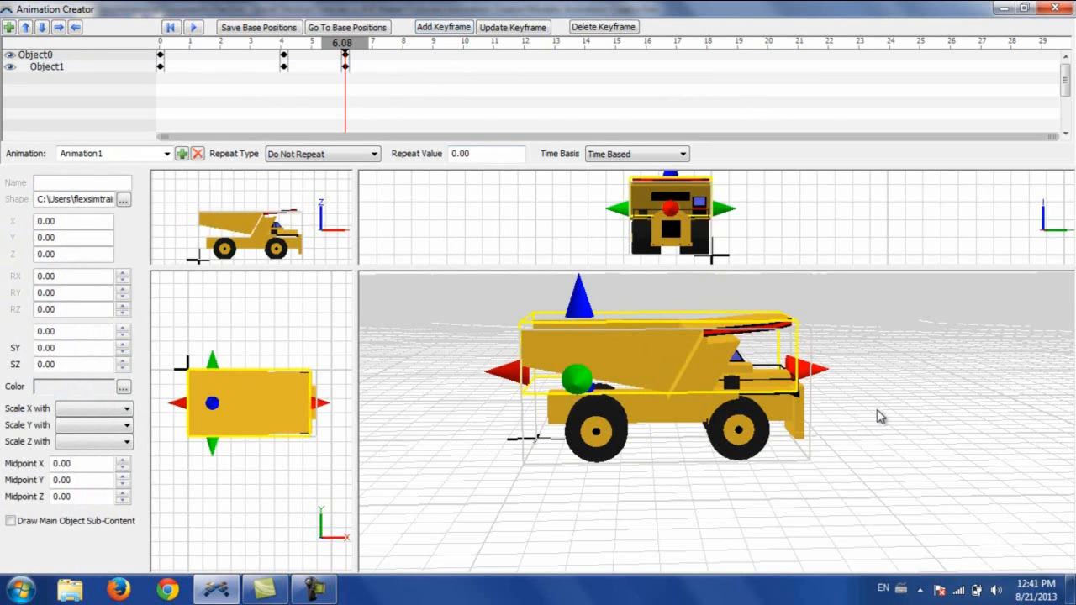
Step: Reset the timeline and preview the bucket animation, watching the dumping motion from several angles
right_drag(867, 401, 774, 369)
scroll(872, 408, down, 2)
click(171, 30)
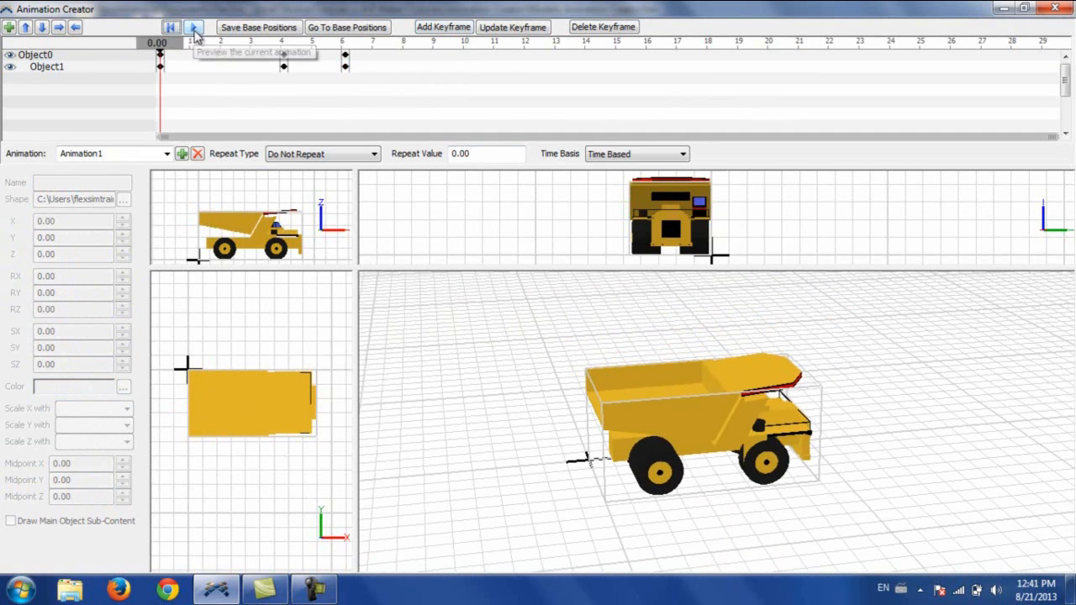
click(193, 27)
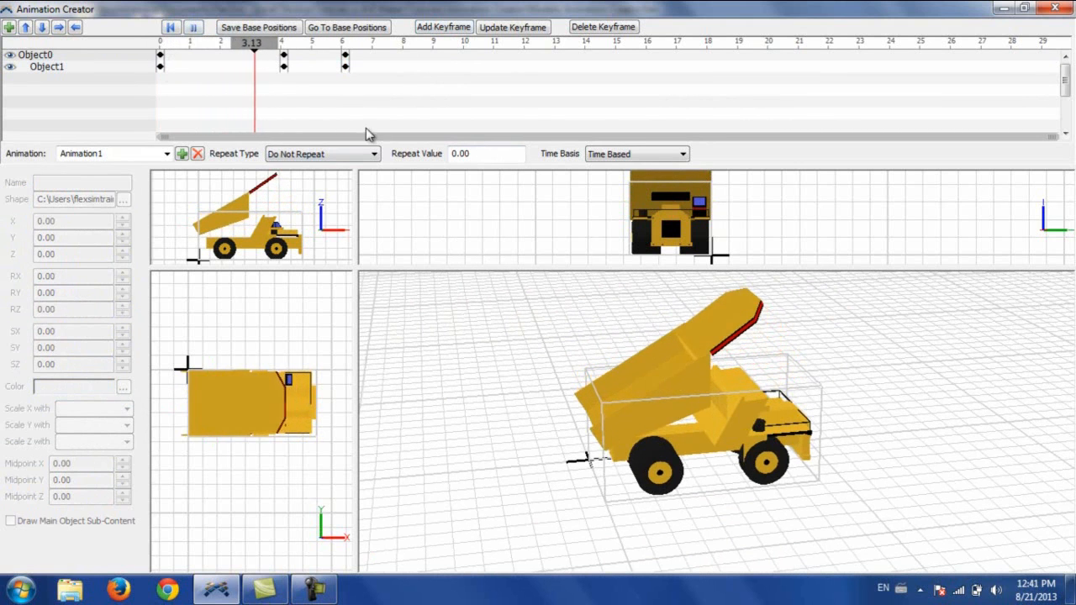
right_drag(862, 395, 841, 389)
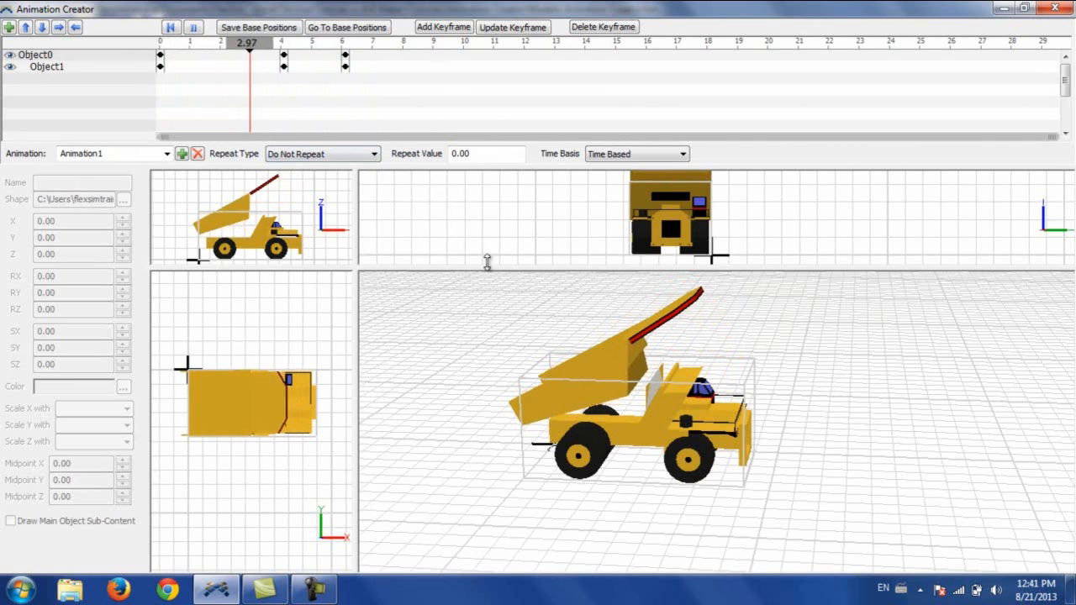
mouse_move(830, 442)
right_down()
mouse_move(815, 425)
mouse_move(840, 435)
right_up()
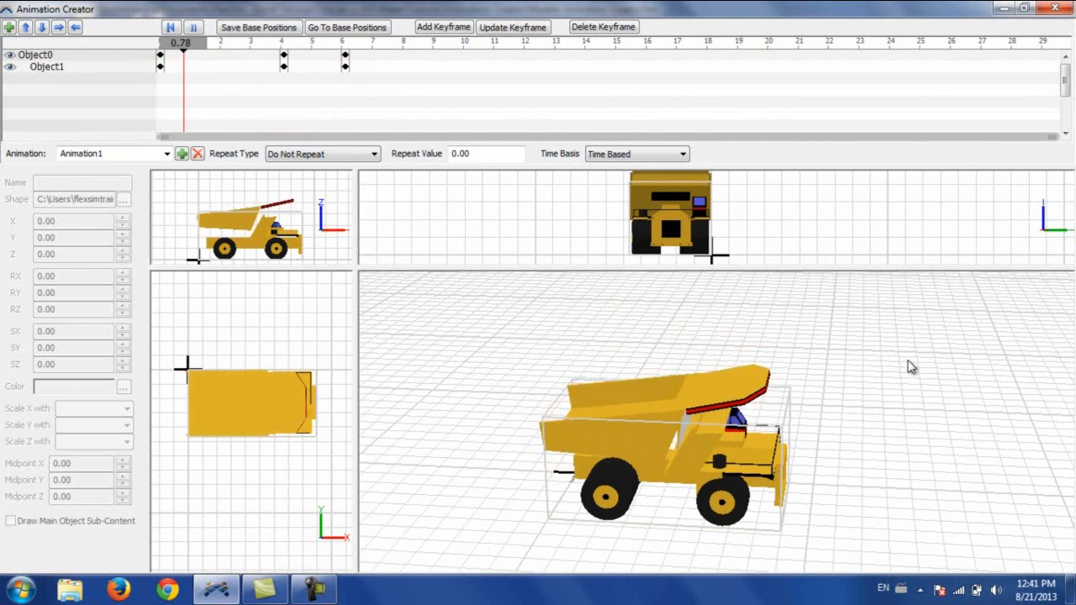
Step: Rewind the animation to time 0, close the Animation Creator and apply the BasicTE7 property changes
click(171, 27)
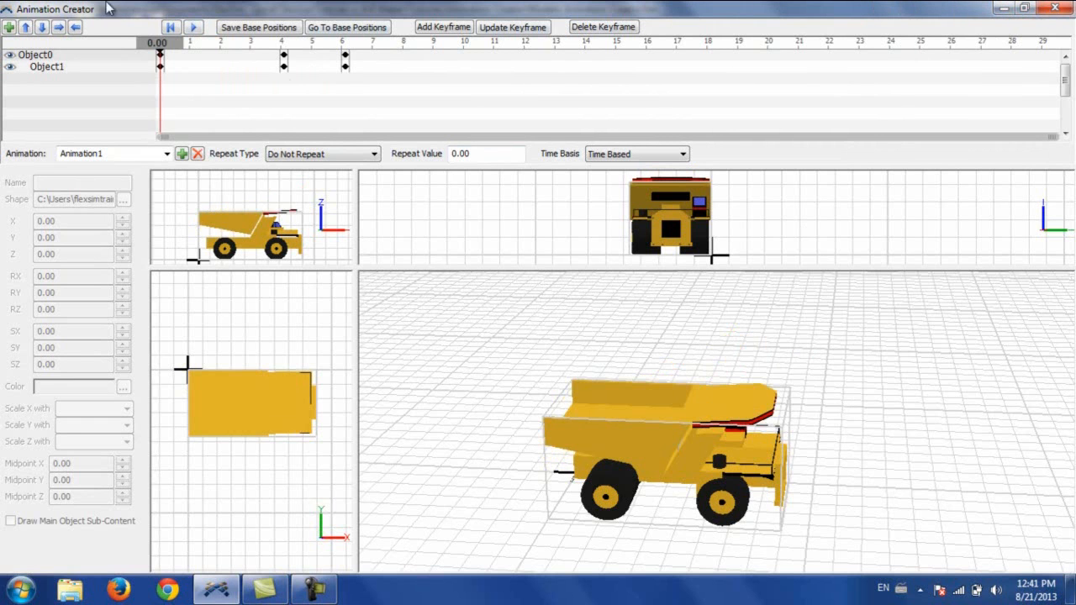
click(1054, 7)
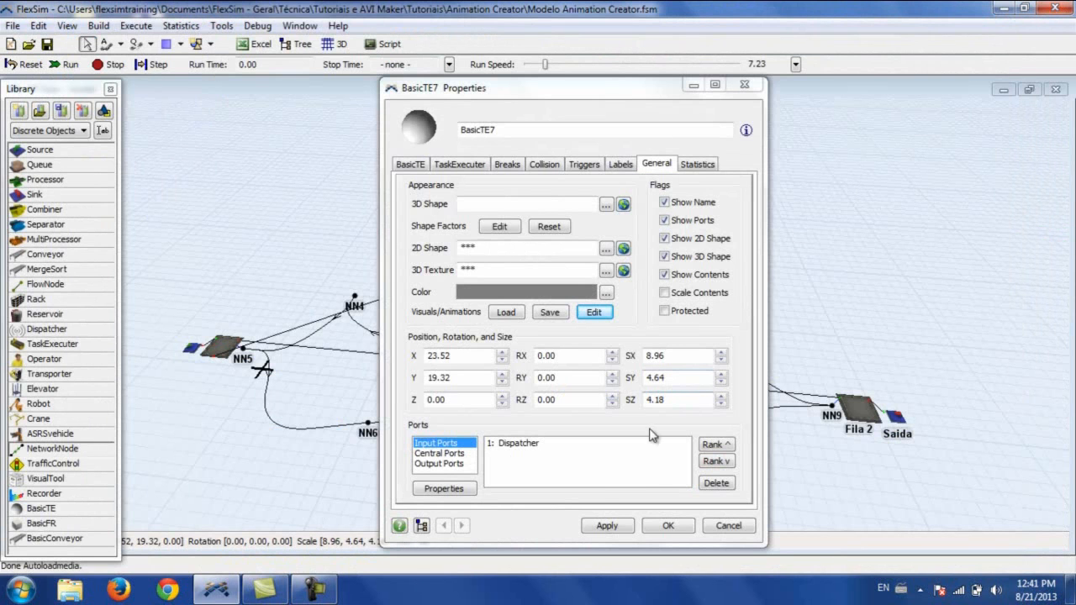
click(607, 528)
click(669, 526)
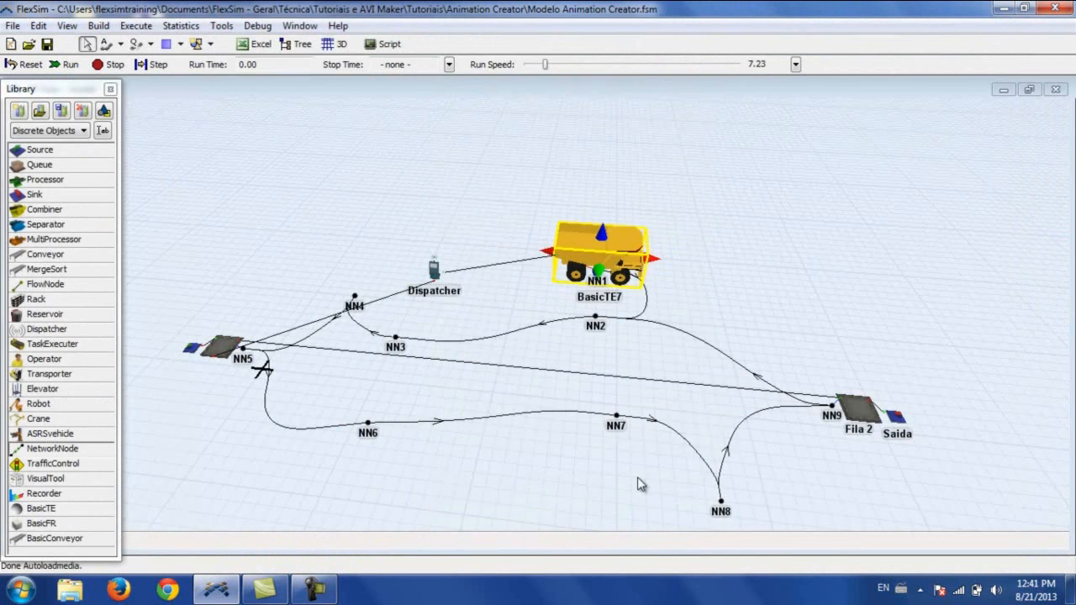
drag(613, 375, 622, 382)
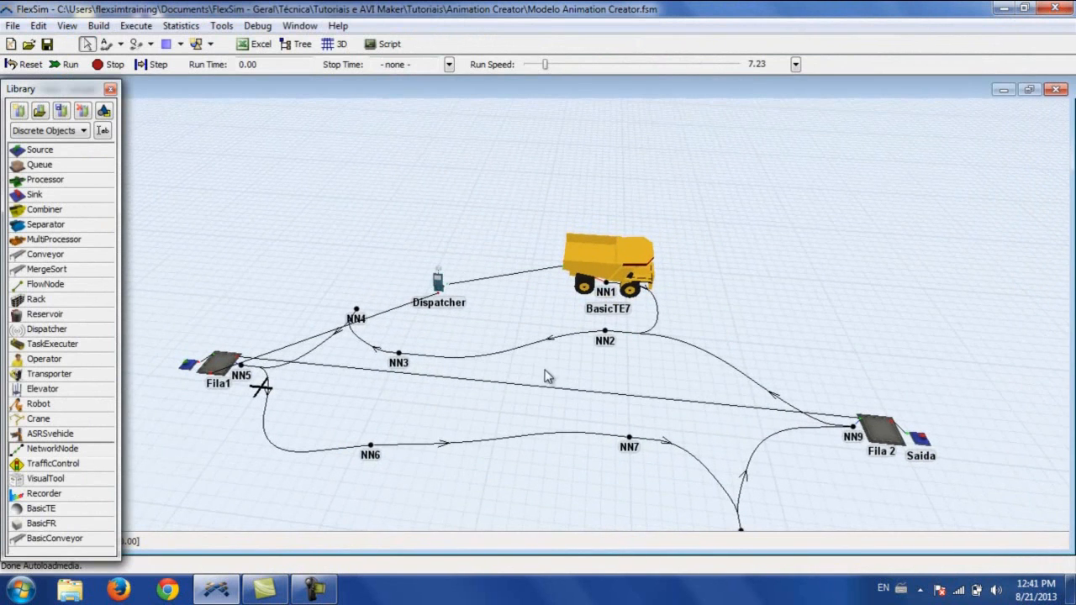
drag(544, 375, 565, 350)
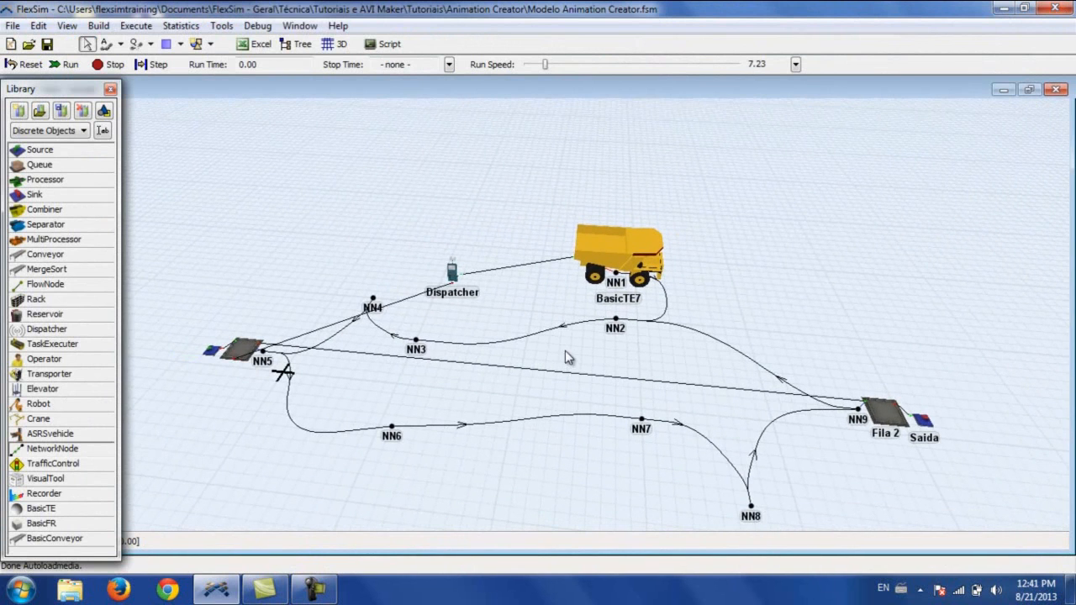
Step: Reset the simulation model and examine the truck's body and bucket from the other side
click(26, 67)
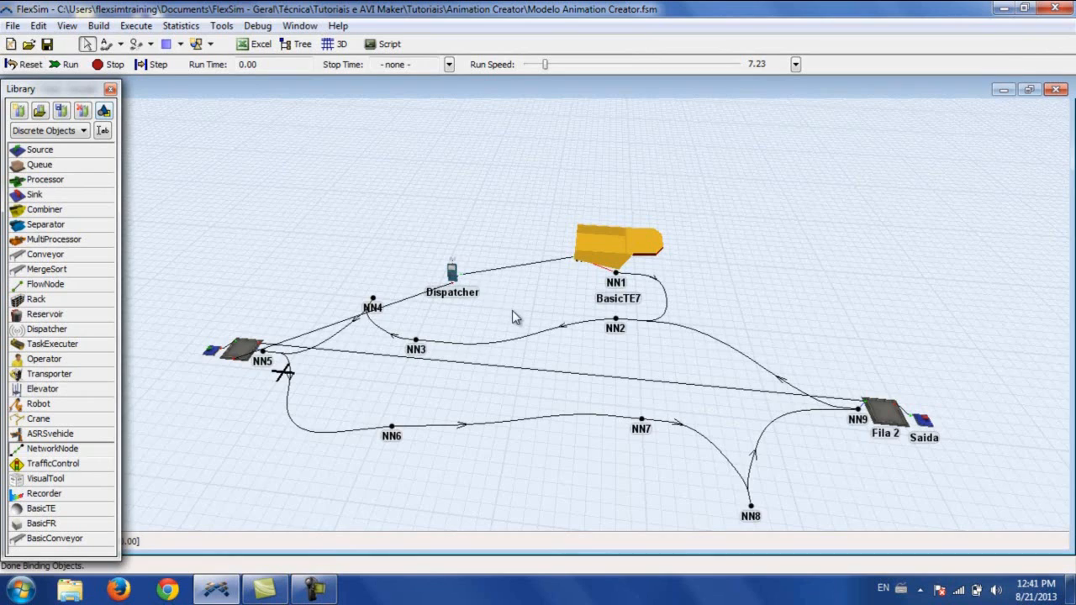
right_drag(515, 310, 576, 356)
click(520, 364)
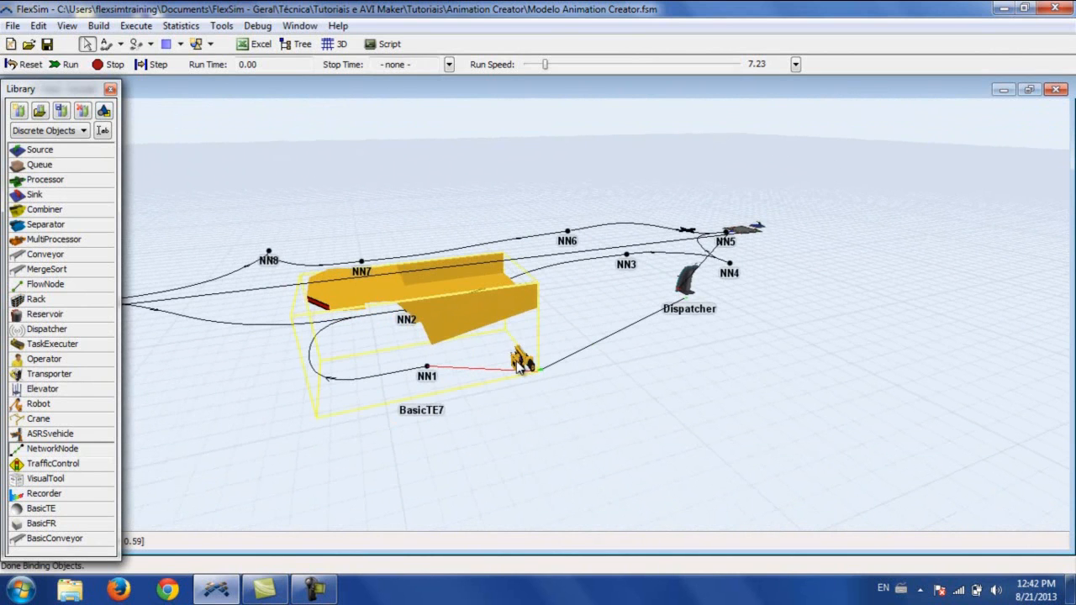
click(459, 343)
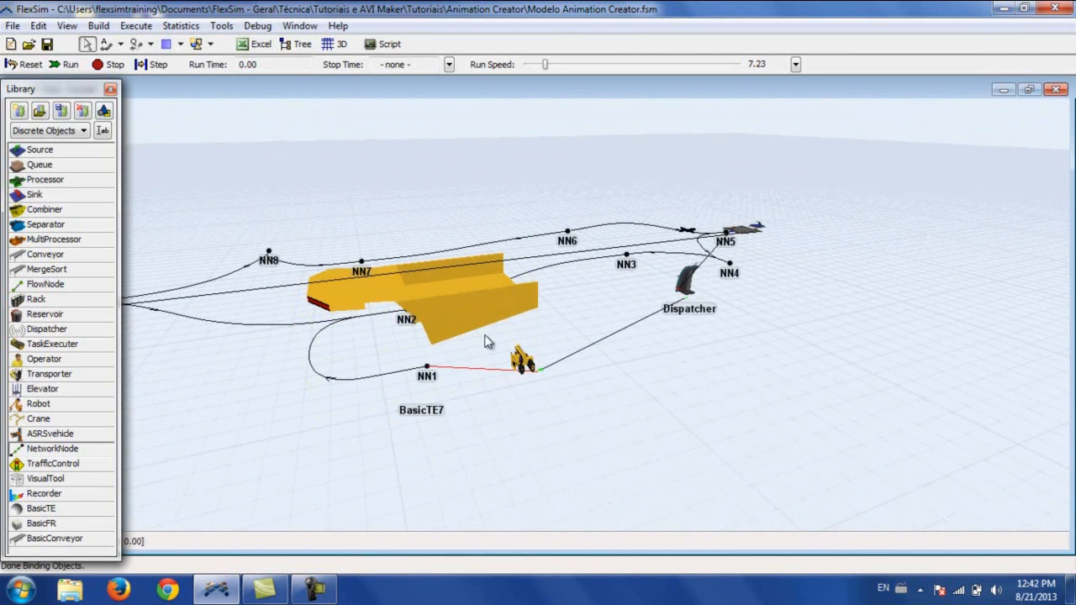
right_drag(476, 413, 580, 423)
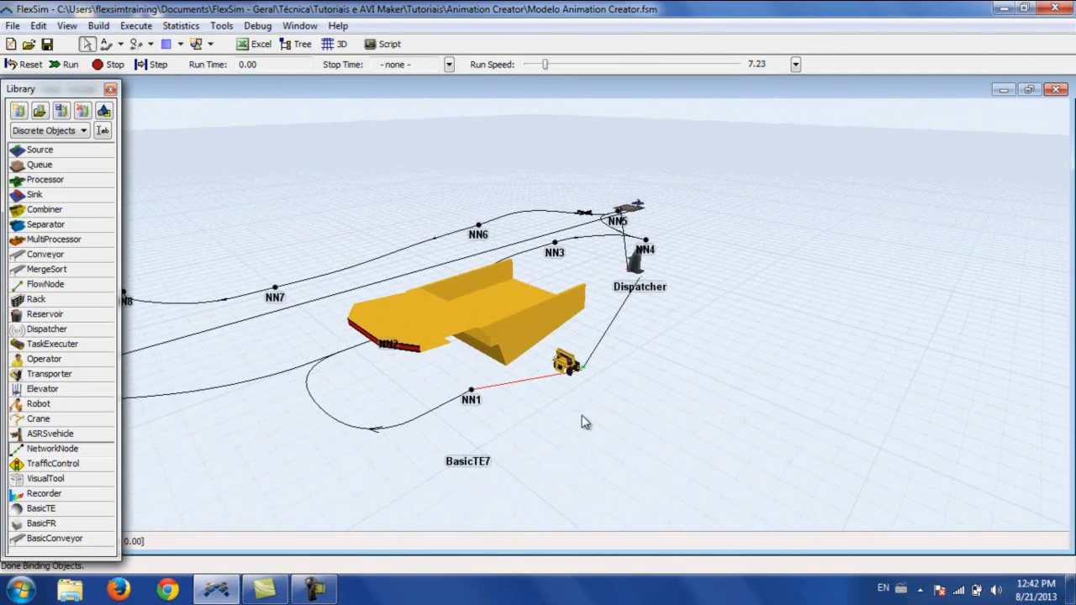
Step: Reopen the BasicTE7 truck's visuals and animations for editing and inspect its body and bucket in the perspective view
double_click(507, 331)
drag(602, 88, 803, 77)
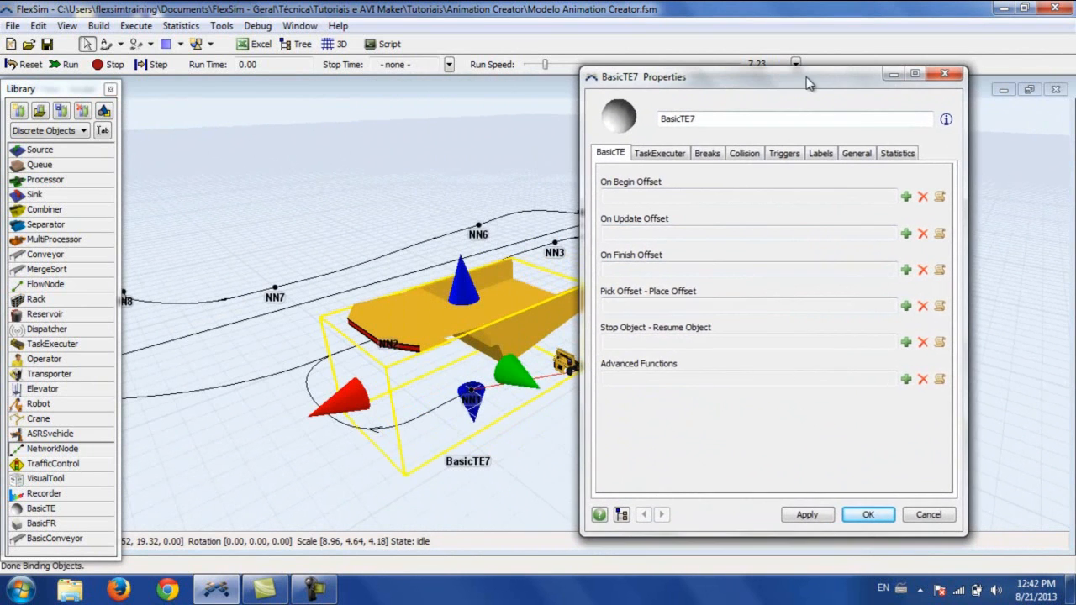
click(866, 158)
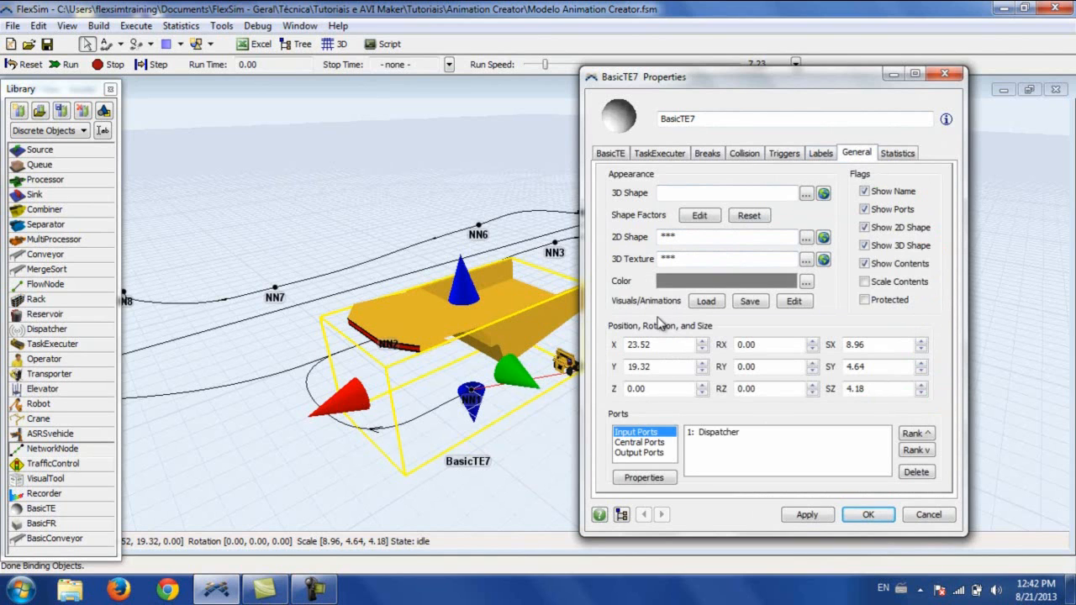
click(803, 304)
double_click(639, 95)
right_drag(700, 434, 623, 448)
right_drag(754, 500, 728, 486)
right_drag(912, 467, 941, 474)
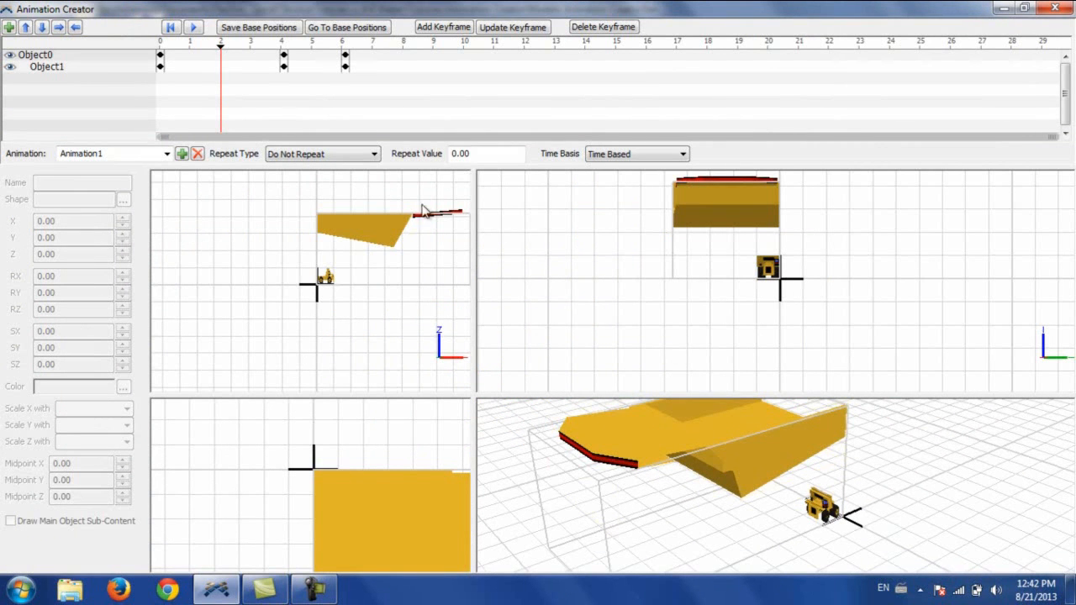
Step: Rewind the animation to time 0, save the base positions, close the Animation Creator and accept the BasicTE7 properties
click(171, 28)
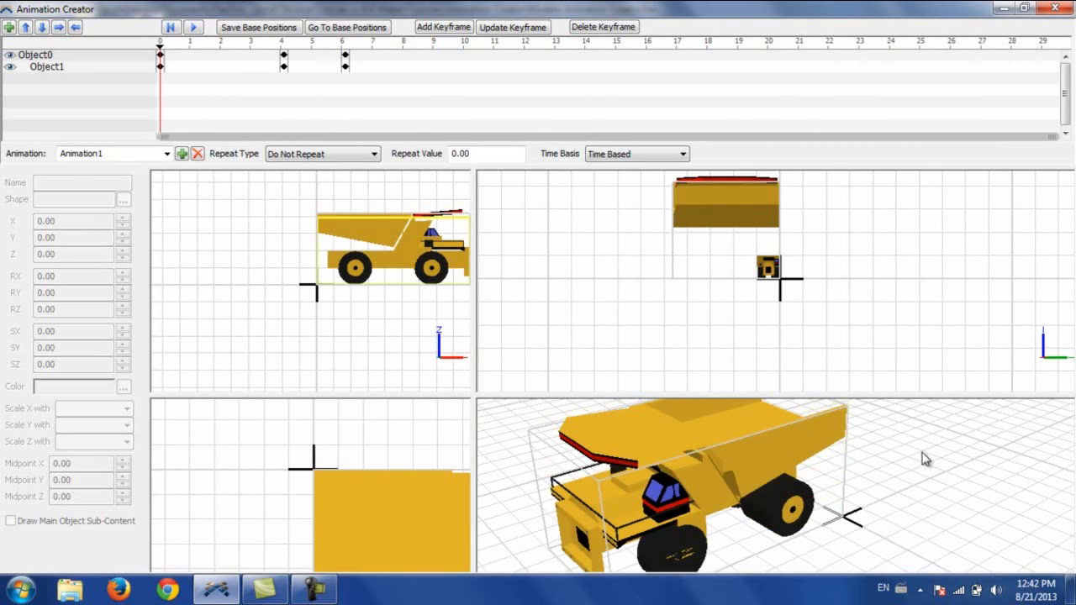
right_drag(906, 453, 975, 461)
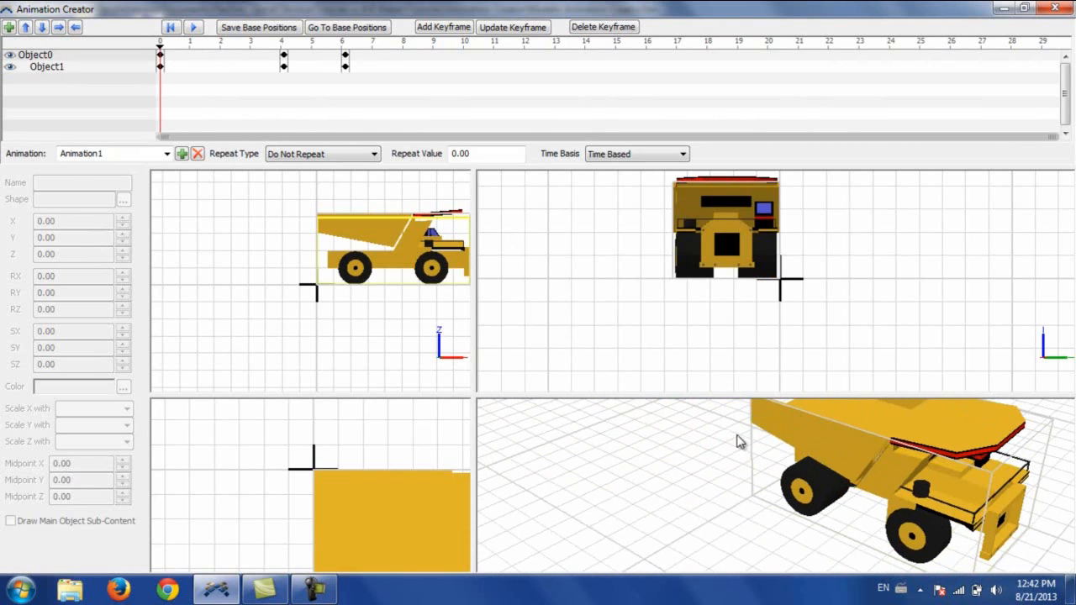
drag(737, 393, 715, 315)
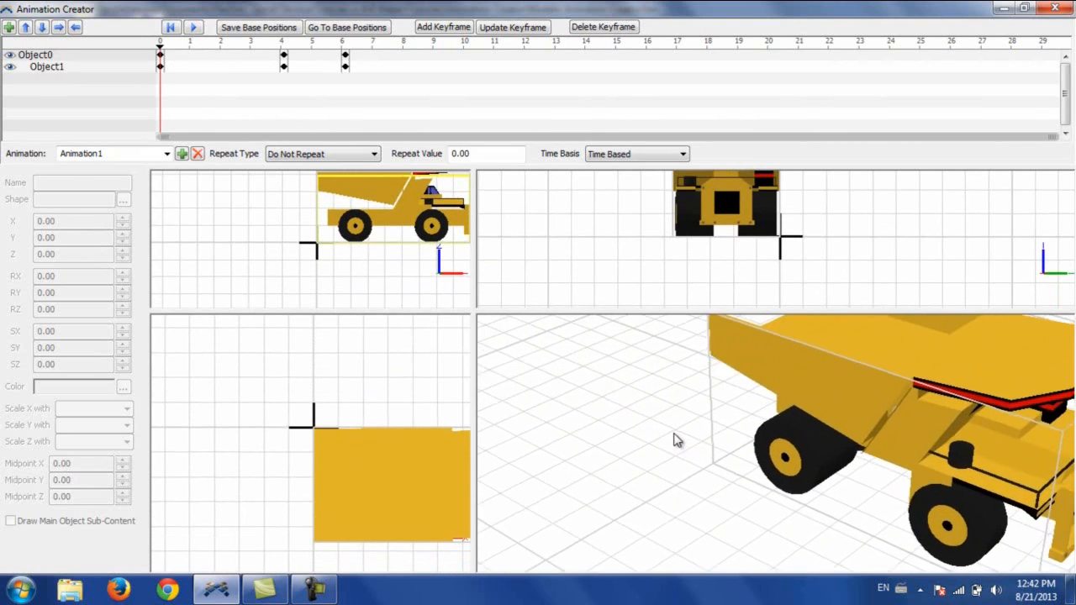
scroll(614, 468, down, 3)
middle_drag(621, 454, 592, 432)
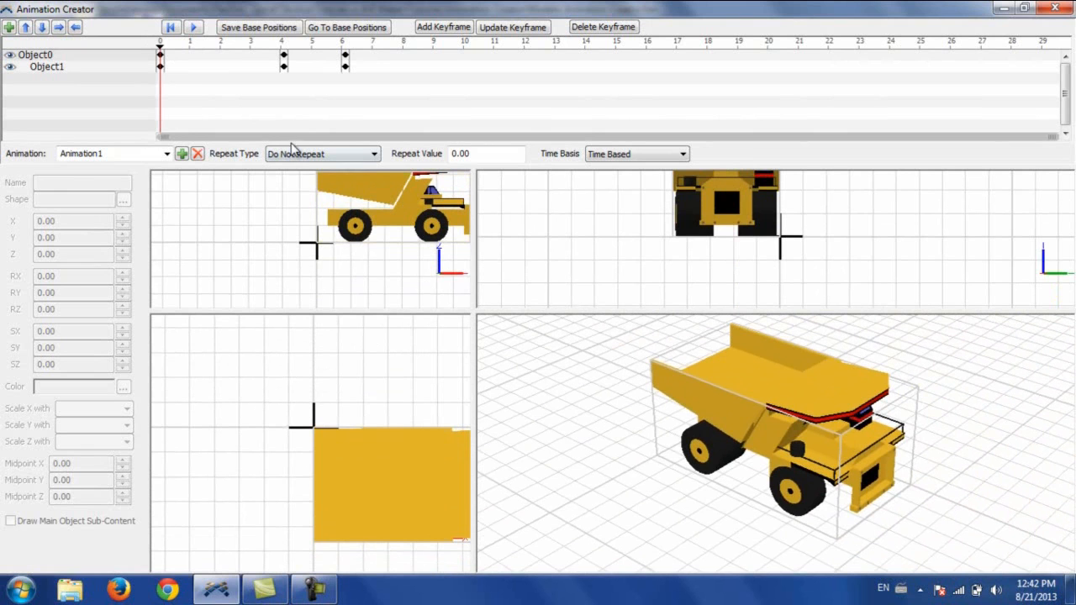
click(260, 34)
click(260, 33)
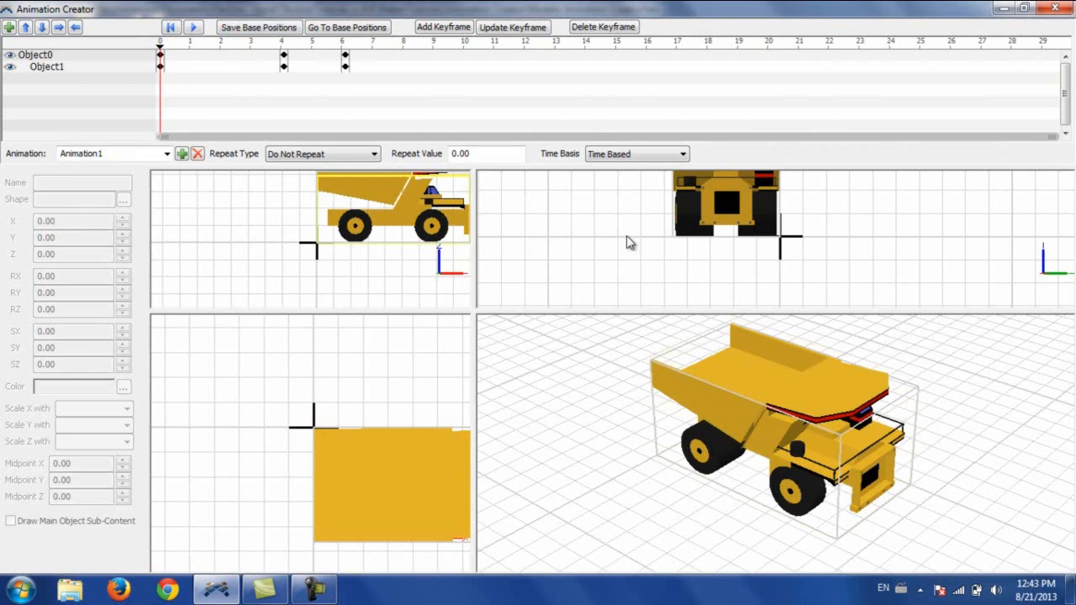
click(248, 32)
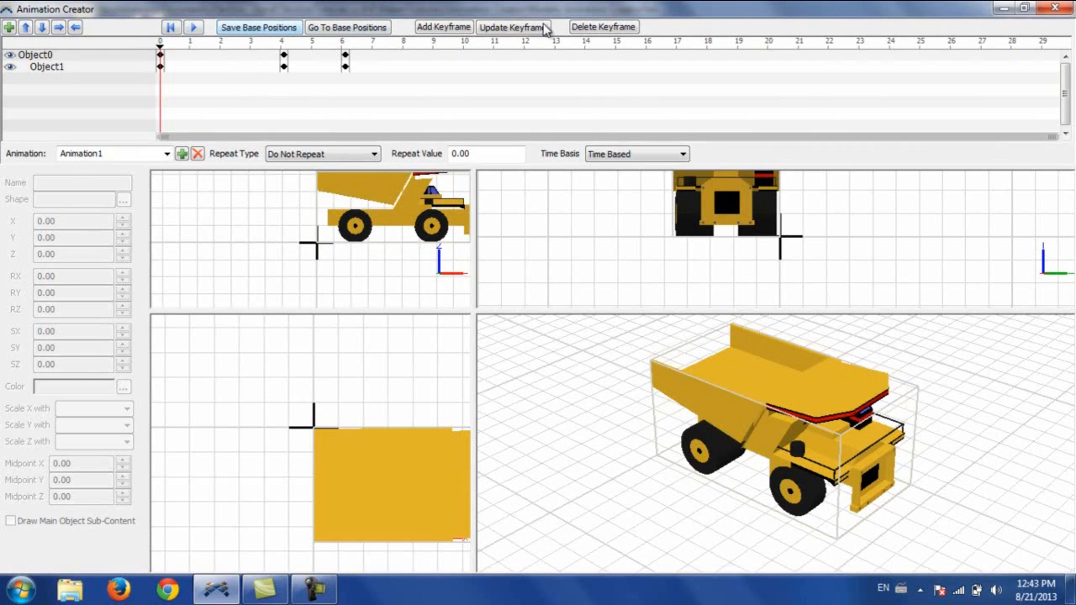
click(1056, 8)
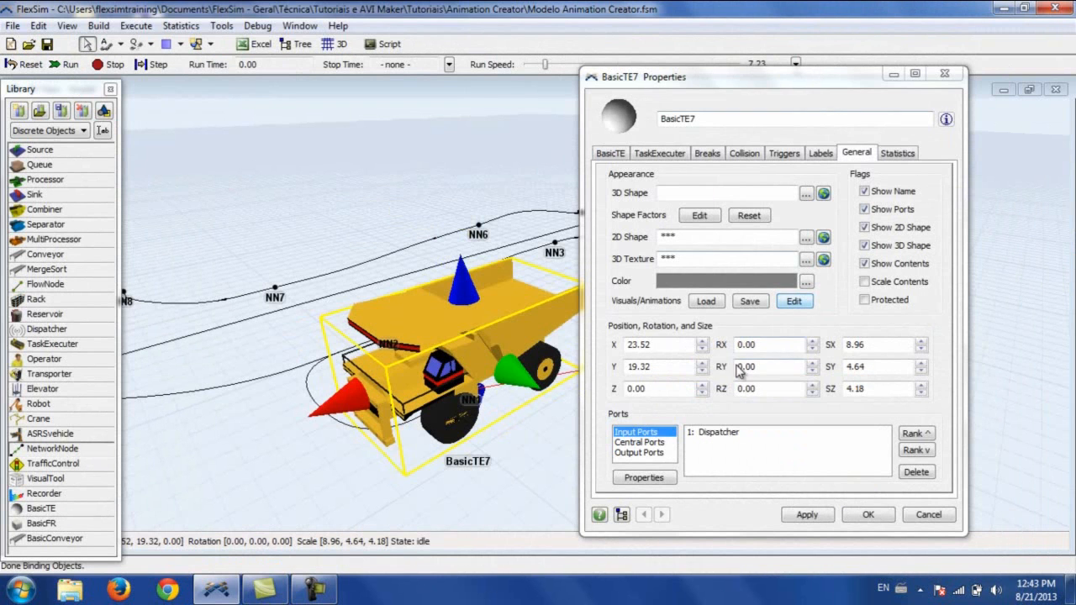
click(871, 516)
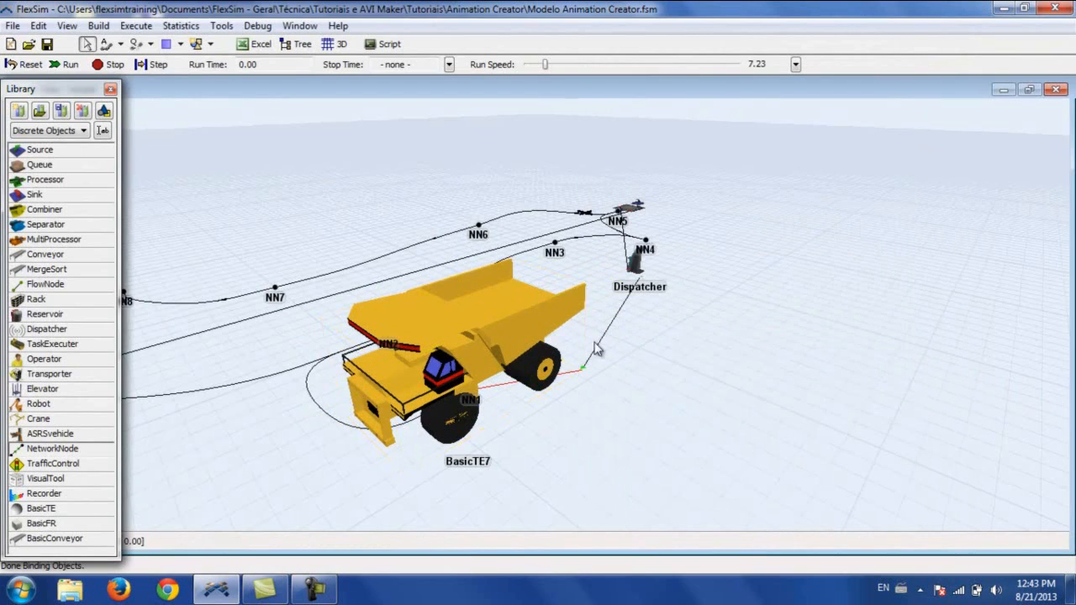
Step: Reset and run the simulation to watch the truck travel between the two queues, and reset the model again
click(10, 64)
click(65, 64)
right_drag(635, 359, 644, 303)
drag(642, 297, 622, 287)
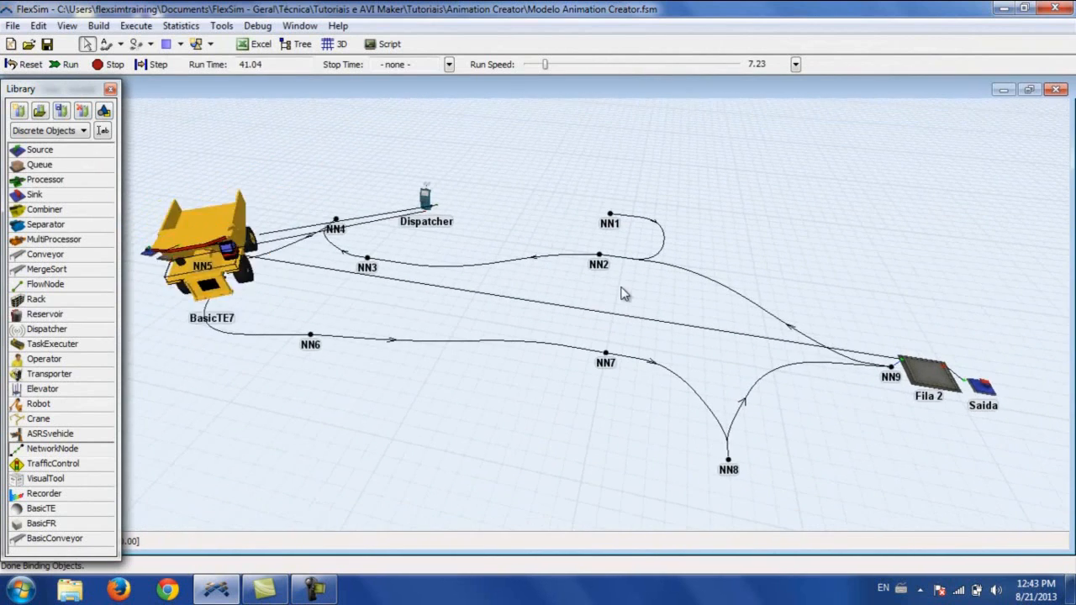
right_drag(744, 252, 553, 207)
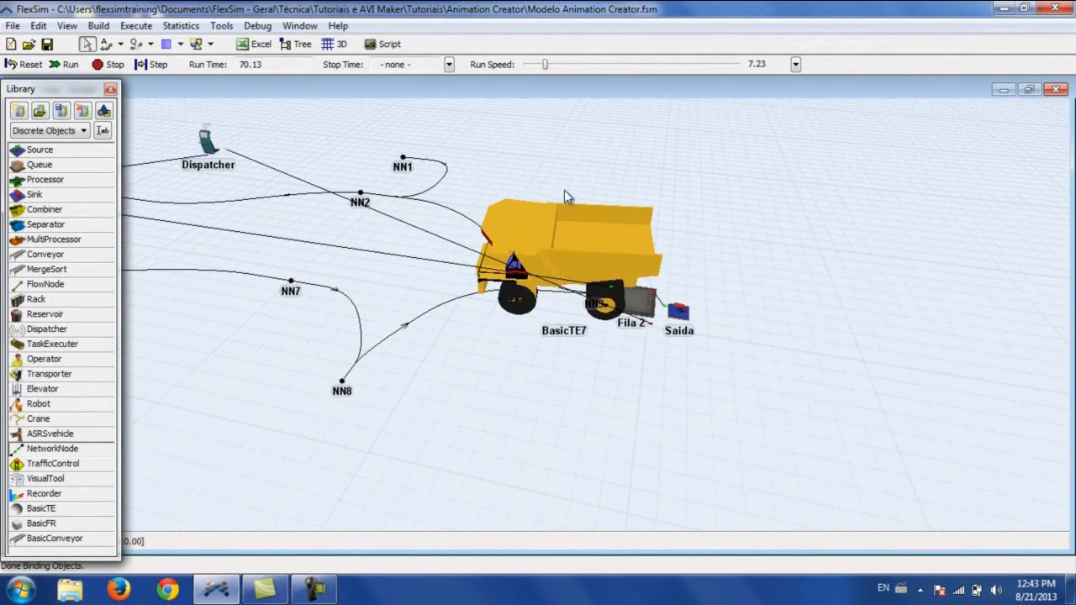
right_drag(633, 212, 619, 305)
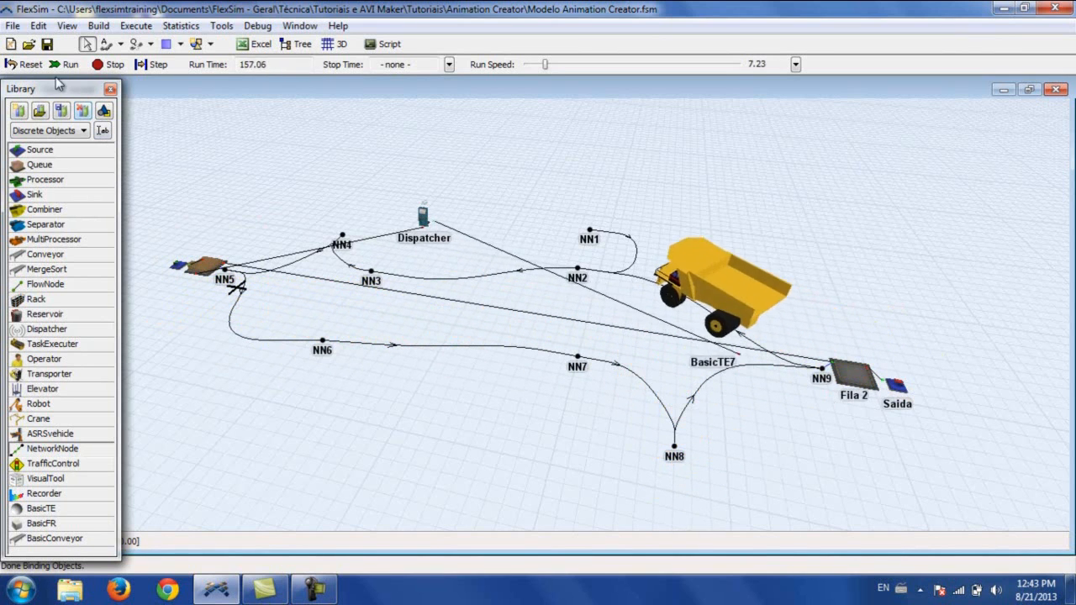
click(12, 66)
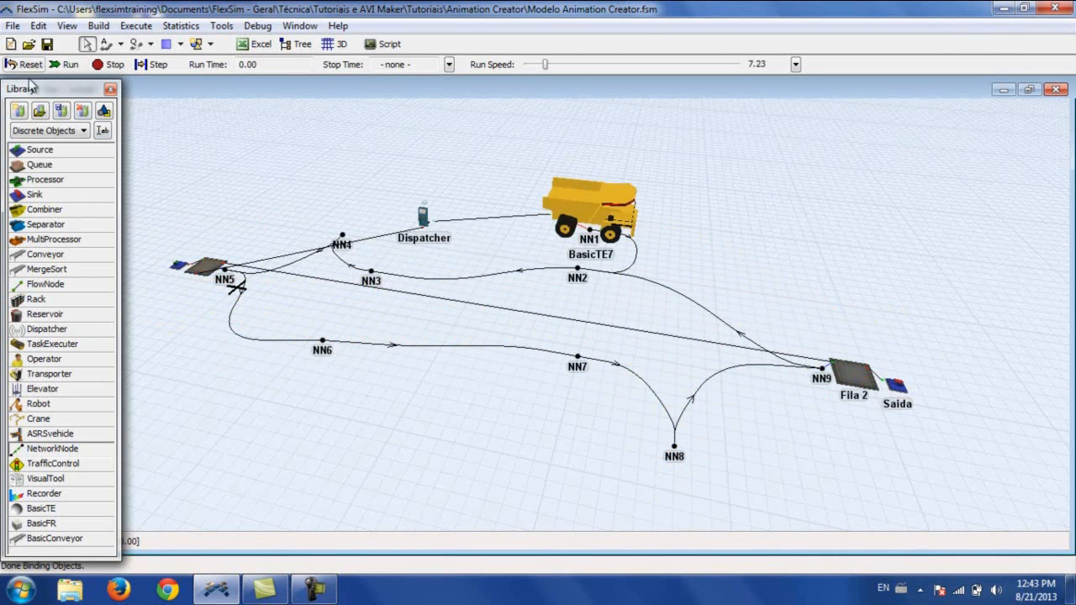
mouse_move(509, 212)
right_down()
mouse_move(505, 196)
mouse_move(510, 212)
right_up()
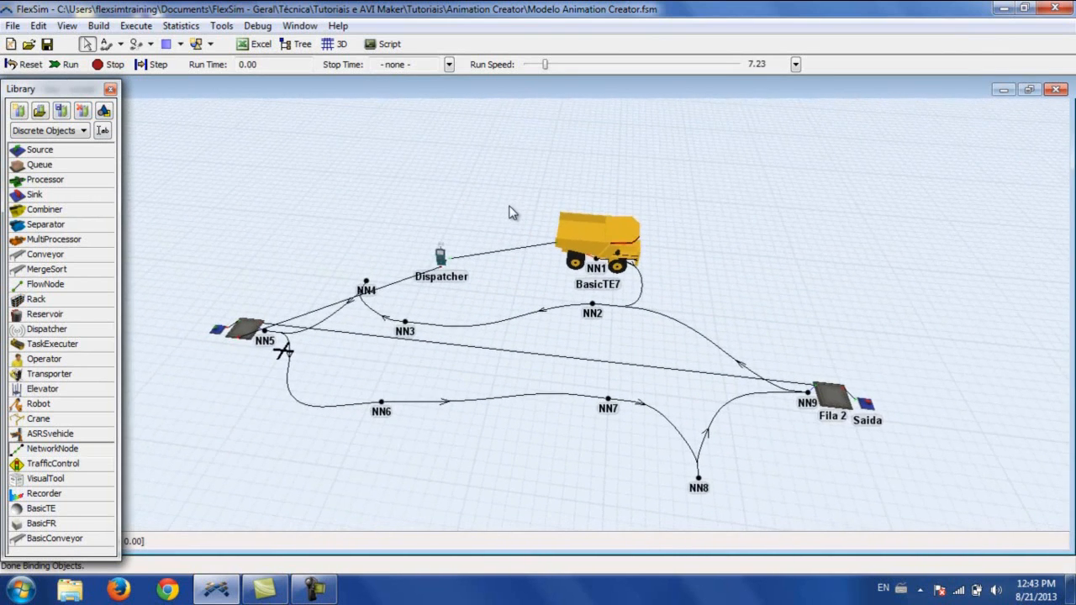
Step: Open the code of the BasicTE7 truck's Unload Time from its TaskExecuter settings
double_click(630, 246)
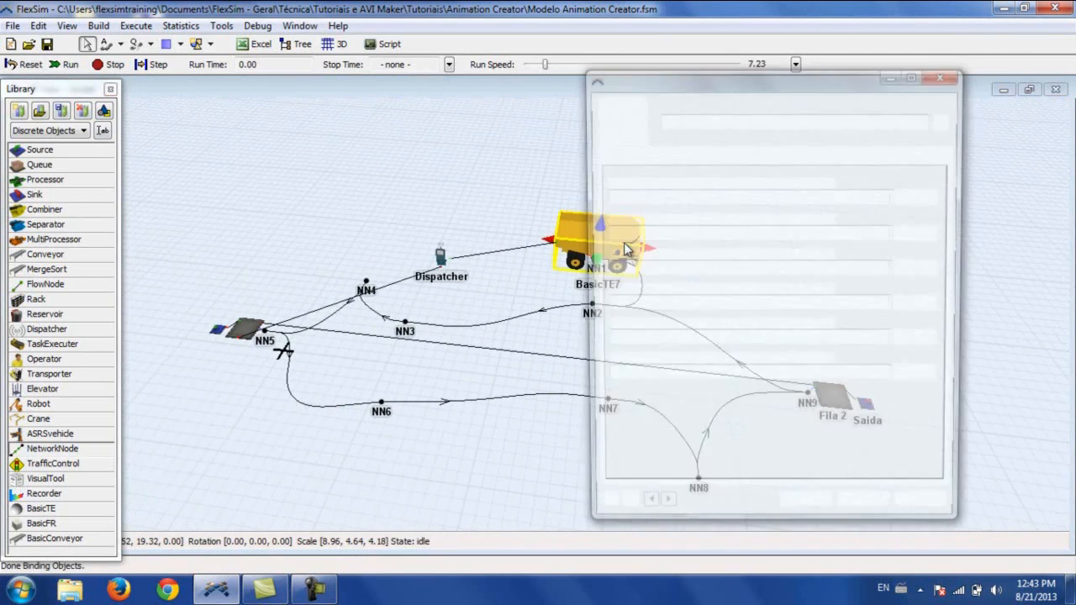
click(660, 156)
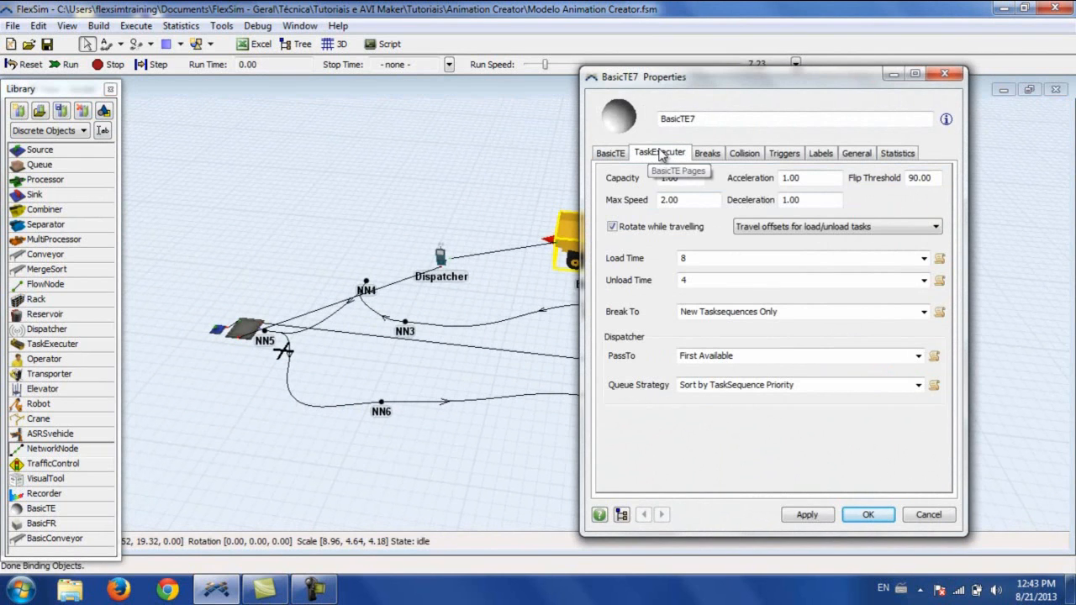
drag(512, 284, 413, 284)
scroll(393, 285, down, 3)
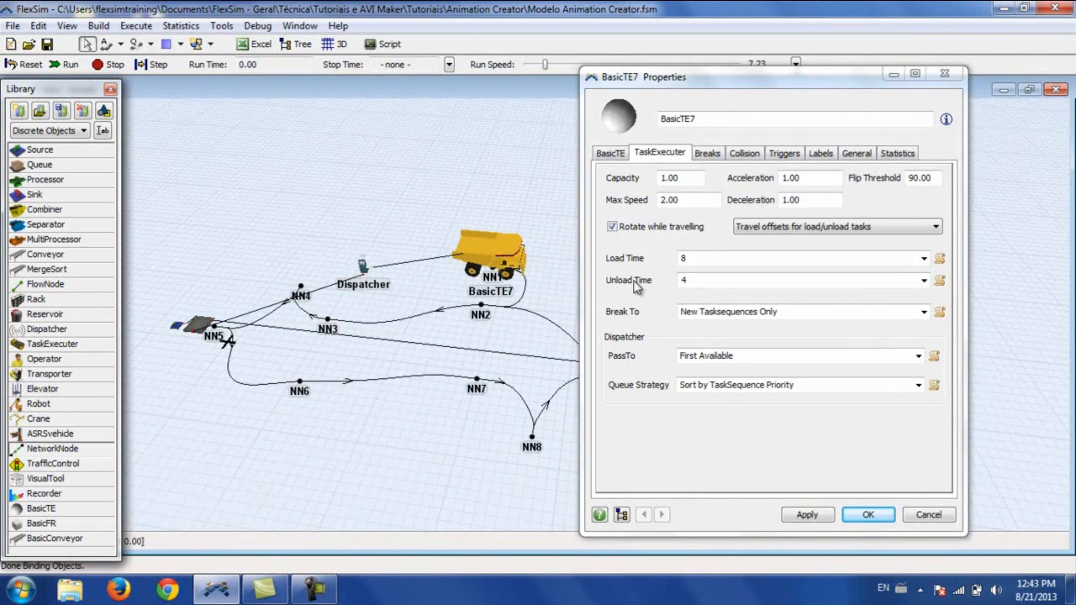
click(940, 282)
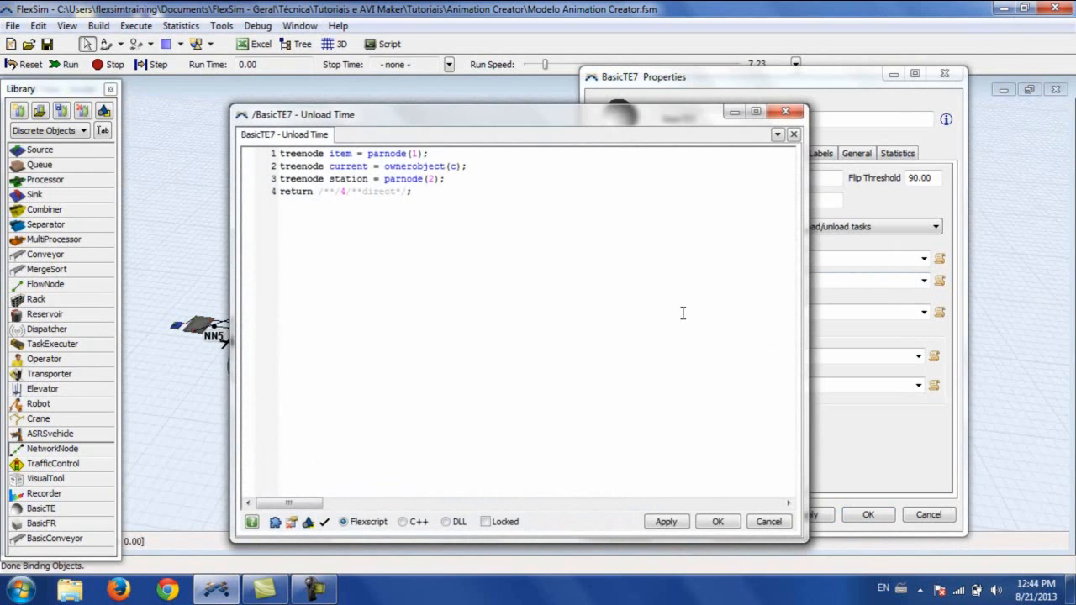
Step: Examine the Unload Time logic as code blocks and switch back to the text code
click(282, 523)
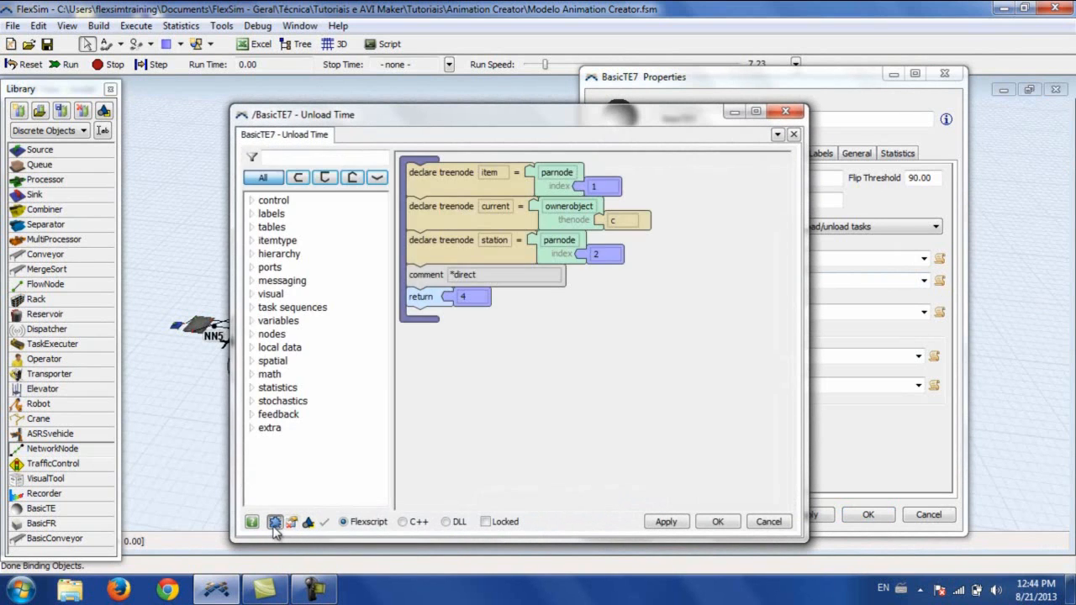
drag(604, 133, 658, 93)
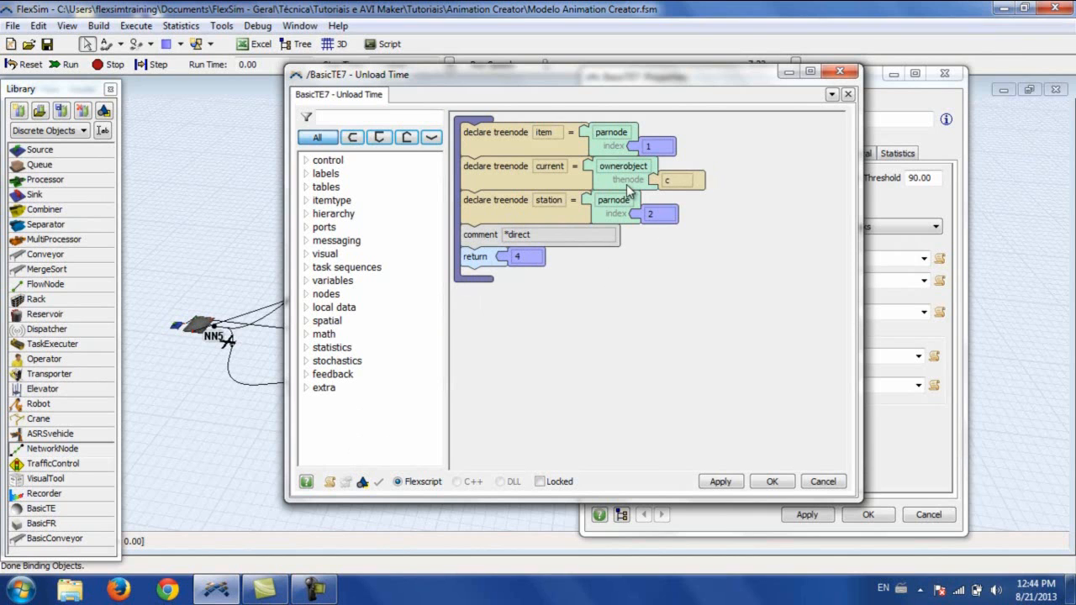
mouse_move(629, 190)
click(329, 483)
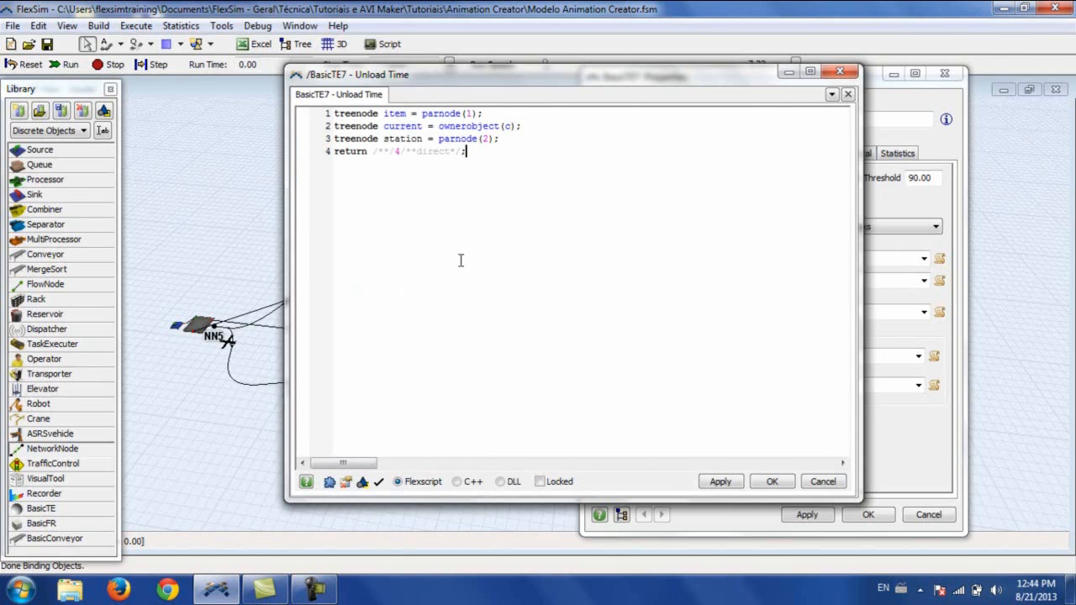
Step: Insert blank lines above the return statement in the Unload Time code and enter the startanimation command name there
click(518, 142)
key(Return)
key(Return)
key(Up)
key(Return)
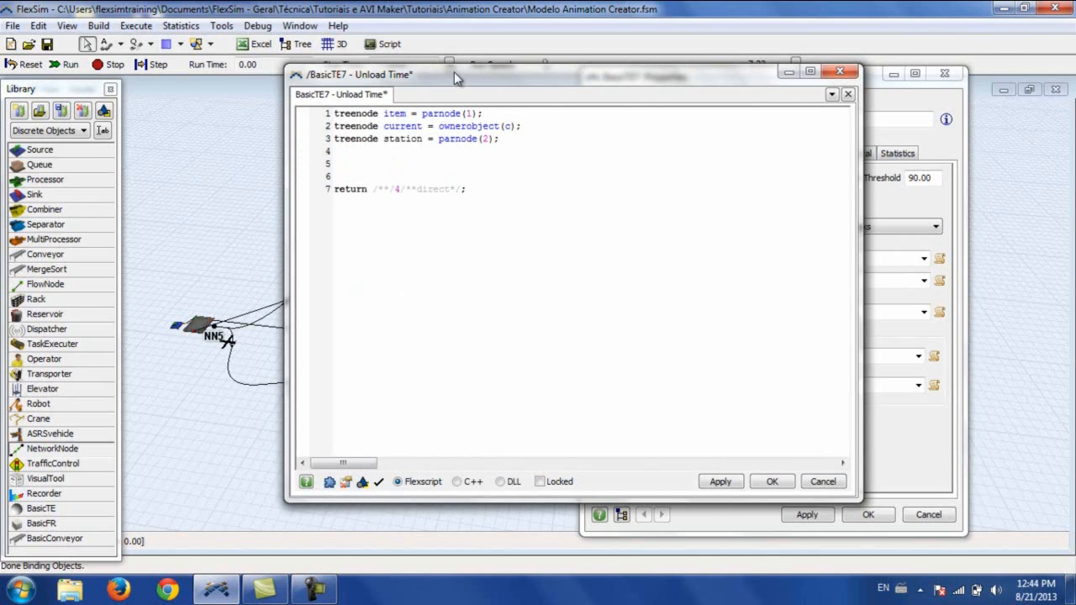
text(start)
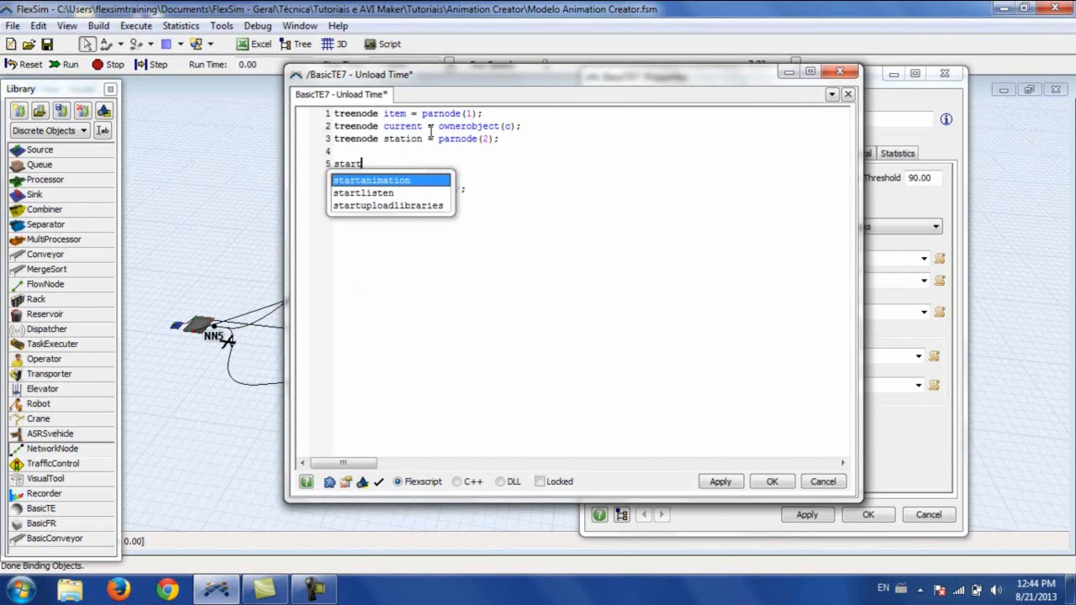
key(Return)
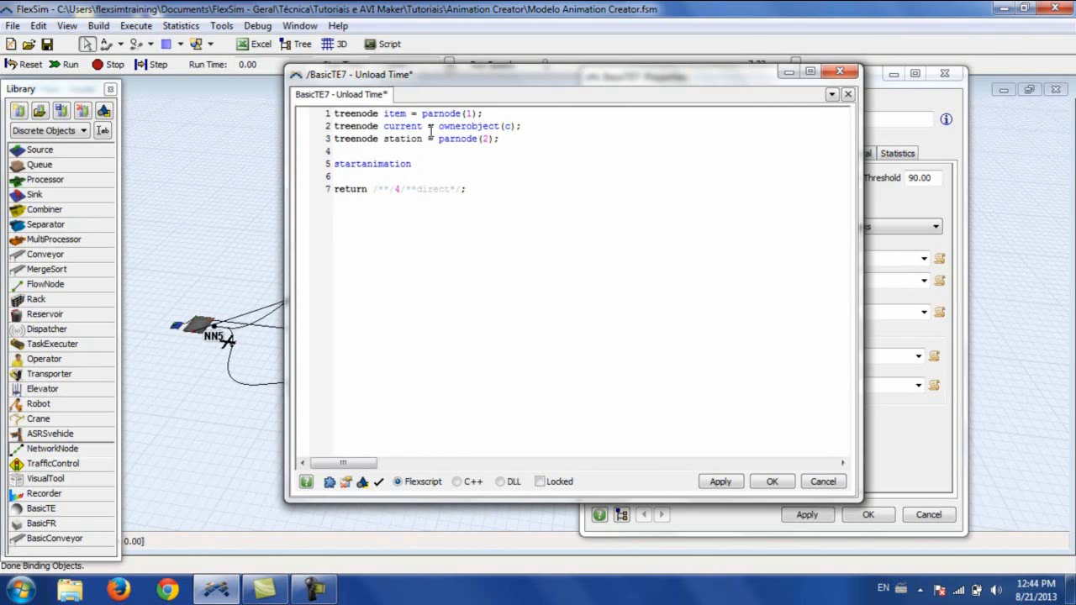
Step: Move the code window aside, cut the command name back, and complete it again as startanimation
drag(468, 80, 563, 112)
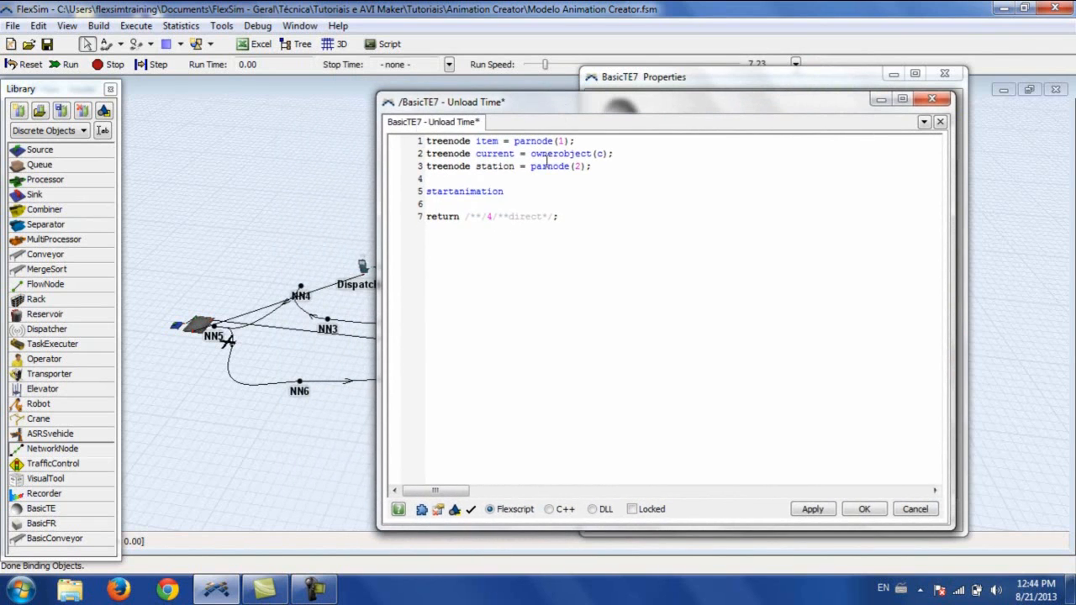
key(BackSpace)
key(BackSpace)
key(BackSpace)
key(BackSpace)
key(BackSpace)
key(BackSpace)
key(BackSpace)
text(i)
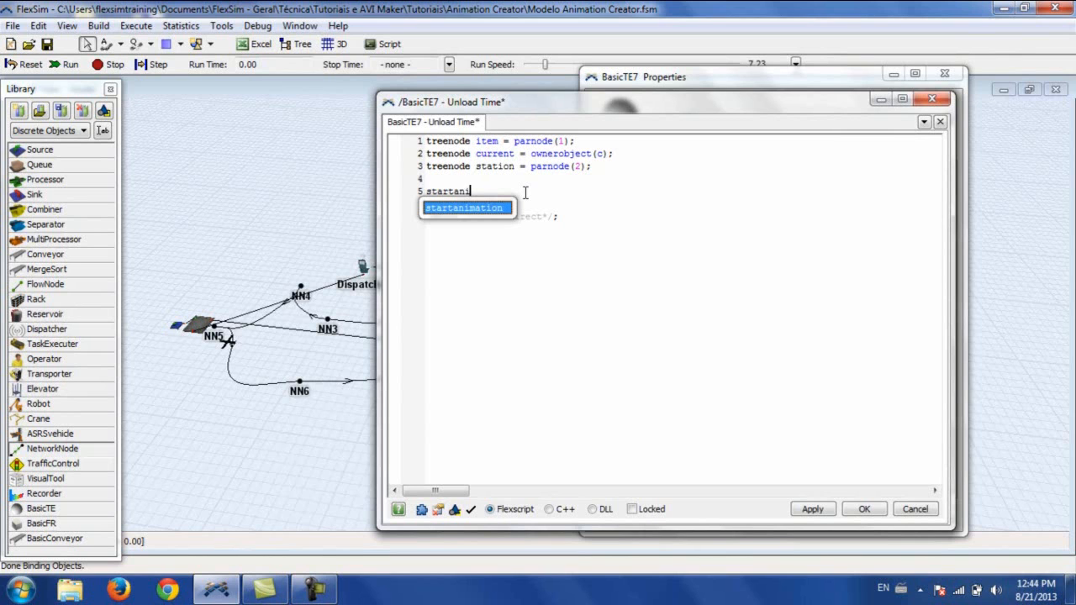
double_click(477, 209)
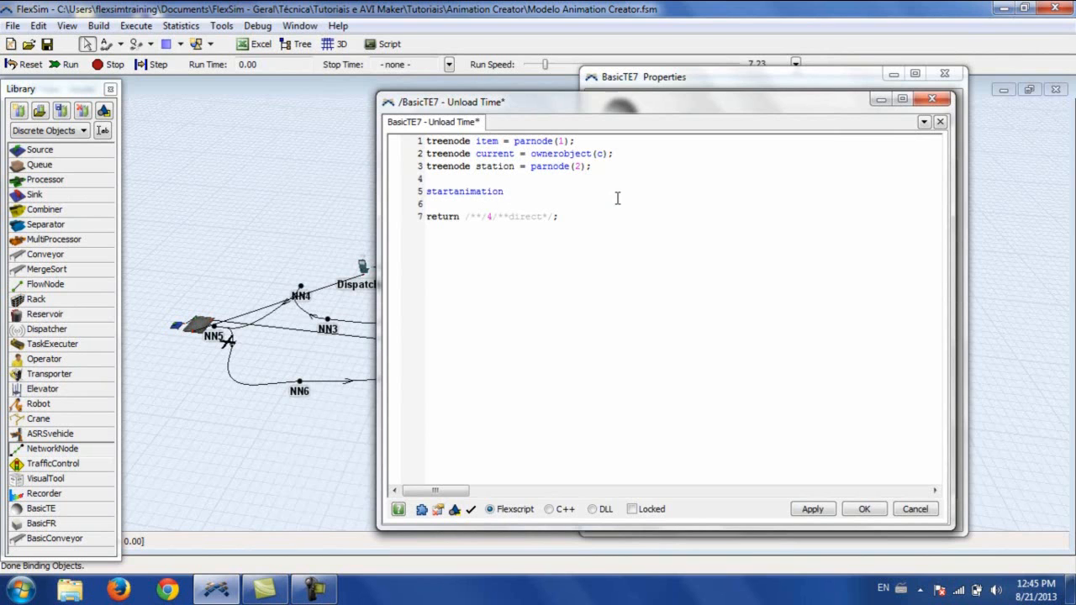
Step: Open the argument list of startanimation and pass current as the object and 1 as the animation
text(()
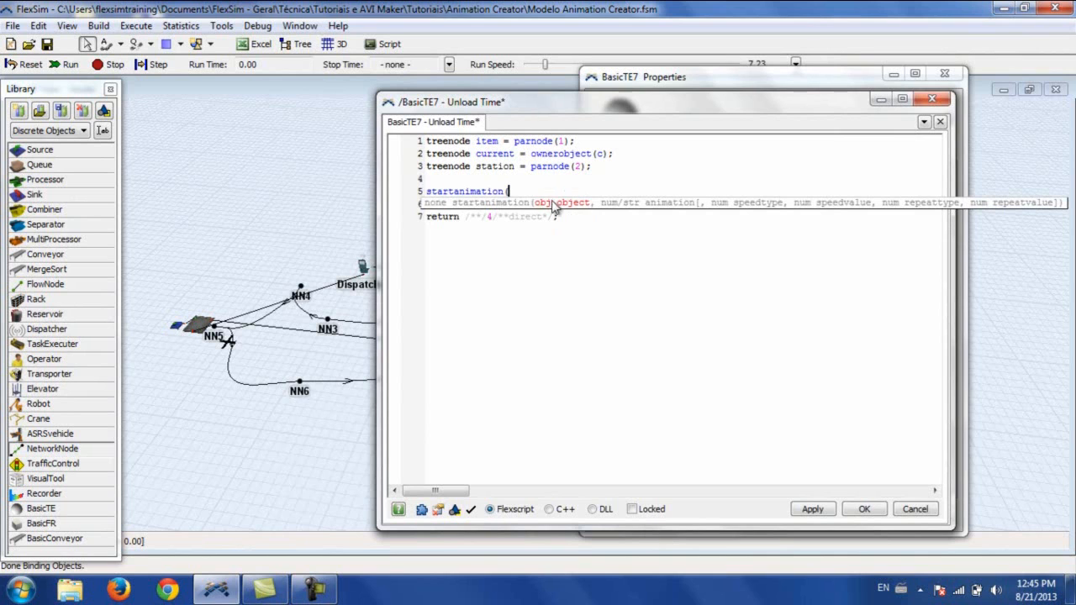
click(530, 191)
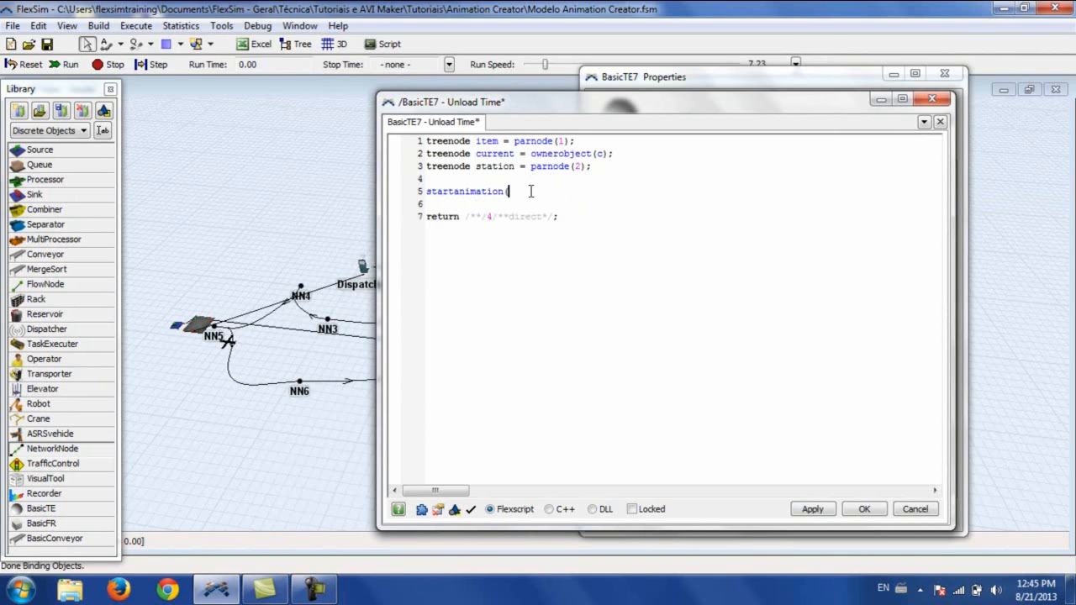
text(curre)
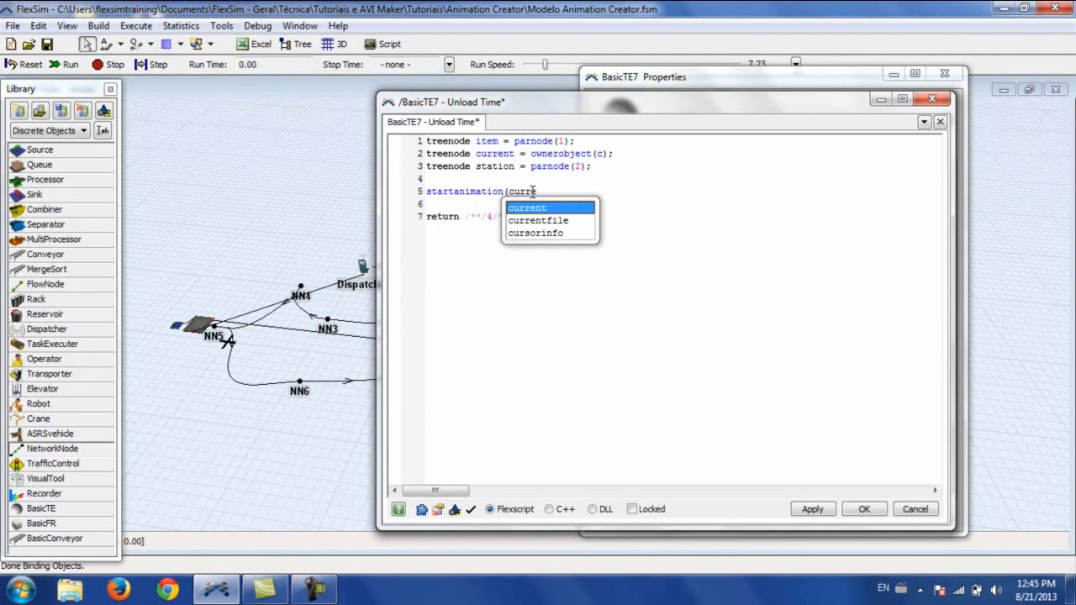
key(Return)
text(, )
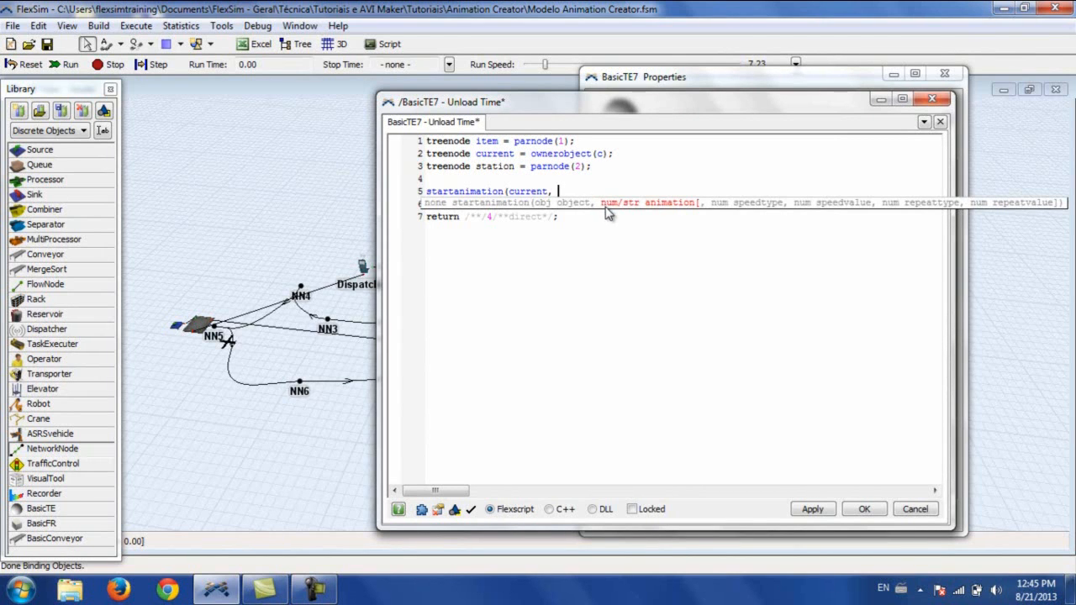
text(1)
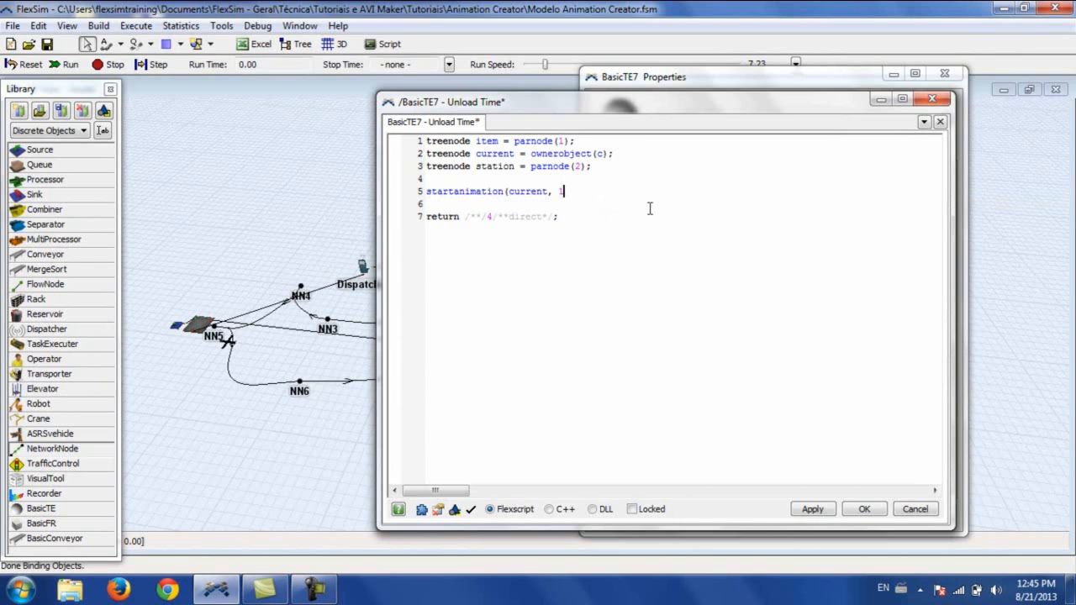
Step: Finish the startanimation call with speed type 1 and speed value 4, then accept the code and the BasicTE7 properties
text(,)
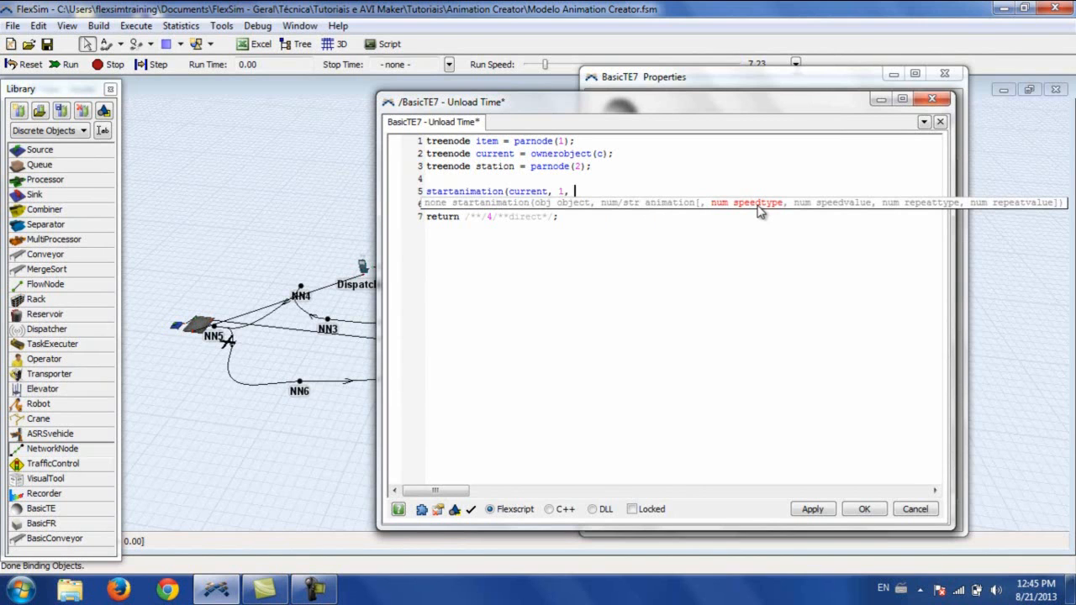
text(1)
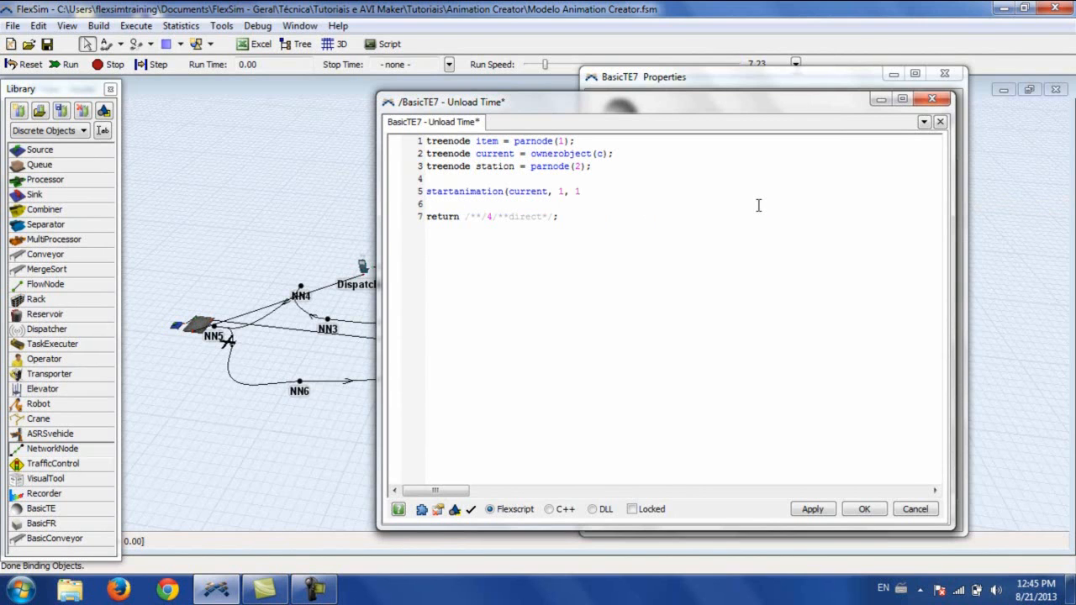
text(,)
text(4);)
click(866, 509)
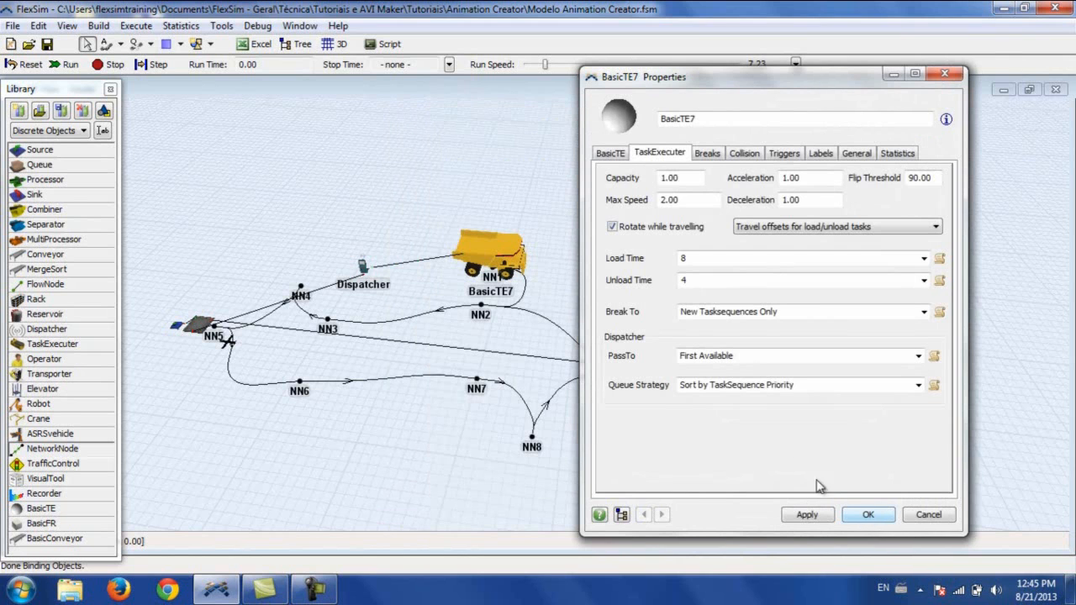
click(868, 514)
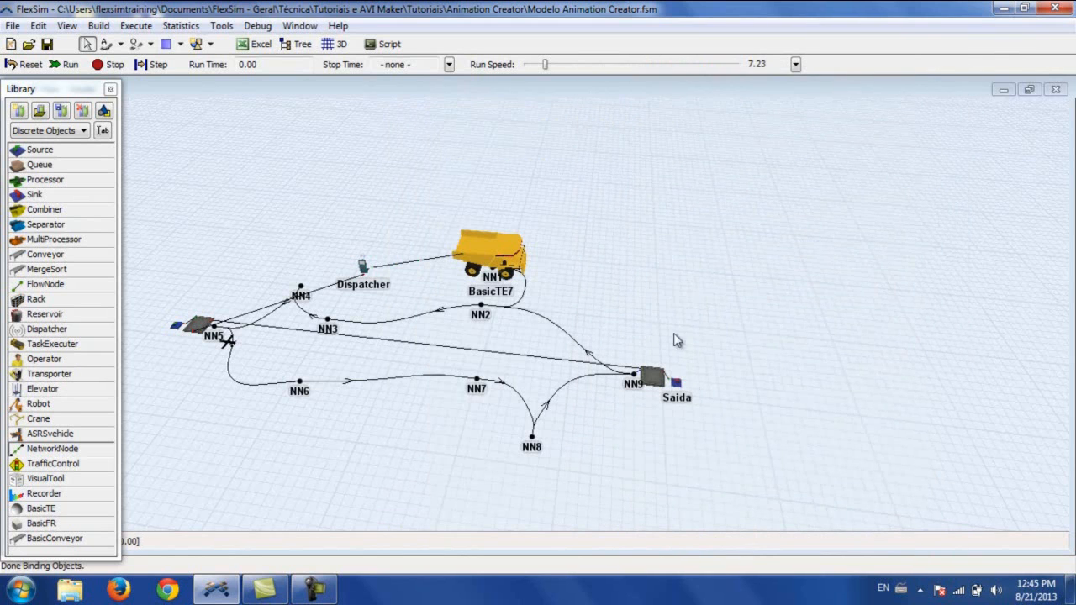
Step: Run the simulation with the truck in view and lower the run speed to 6.04
click(66, 64)
drag(566, 245, 623, 228)
scroll(639, 229, up, 3)
right_drag(648, 227, 650, 221)
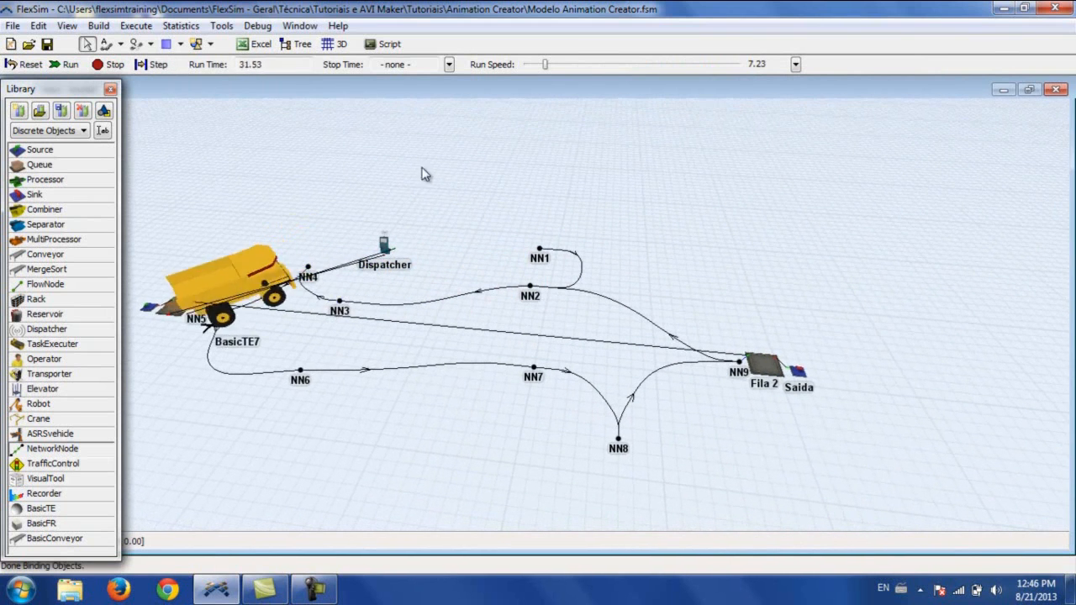
drag(545, 64, 544, 65)
Step: Follow the truck from loading at the first queue to unloading at Fila 2, checking its bucket animation, and stop the run
drag(734, 213, 571, 190)
scroll(648, 202, up, 3)
right_drag(572, 190, 618, 211)
drag(617, 211, 646, 212)
scroll(630, 213, down, 2)
scroll(639, 223, down, 2)
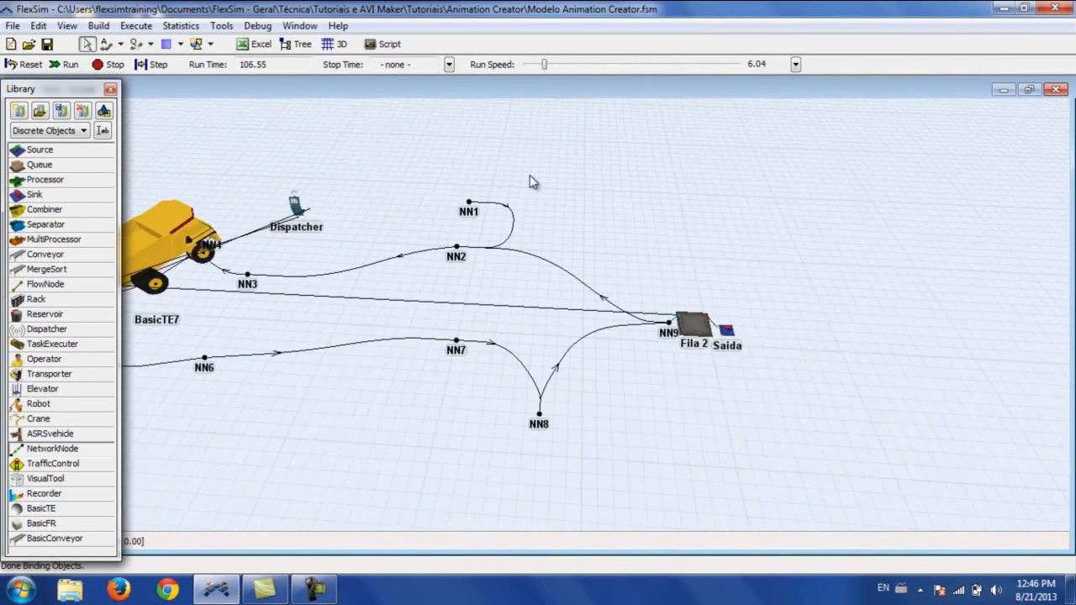
scroll(531, 177, down, 2)
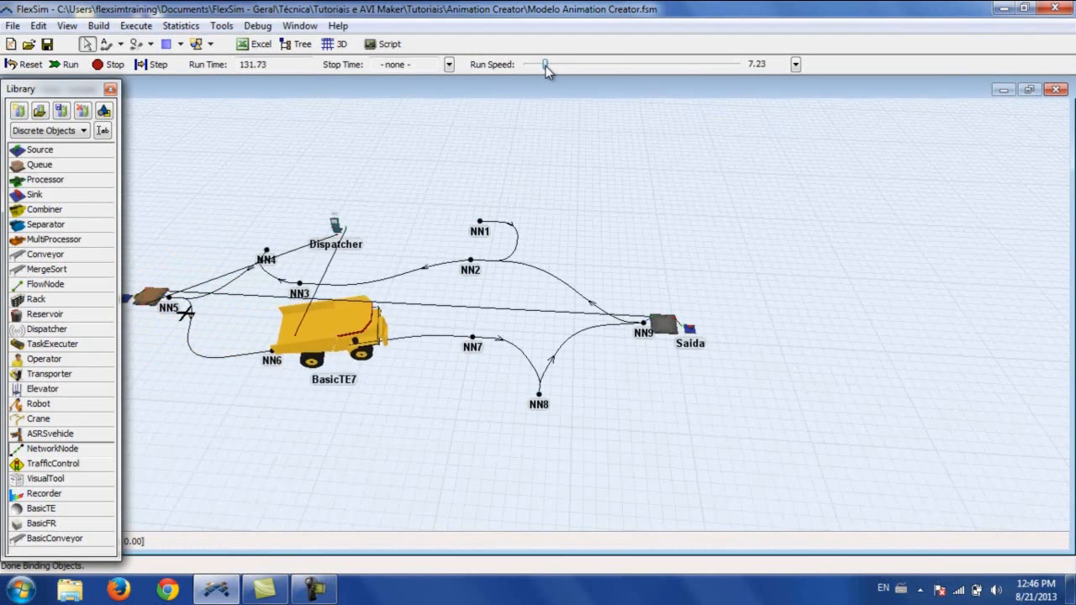
scroll(664, 201, up, 3)
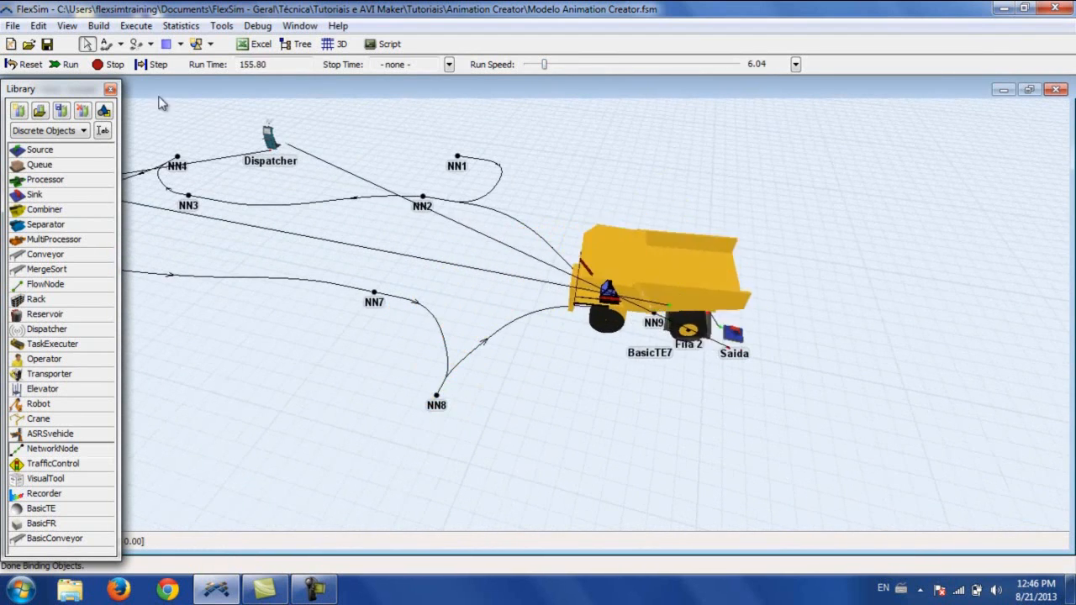
click(542, 215)
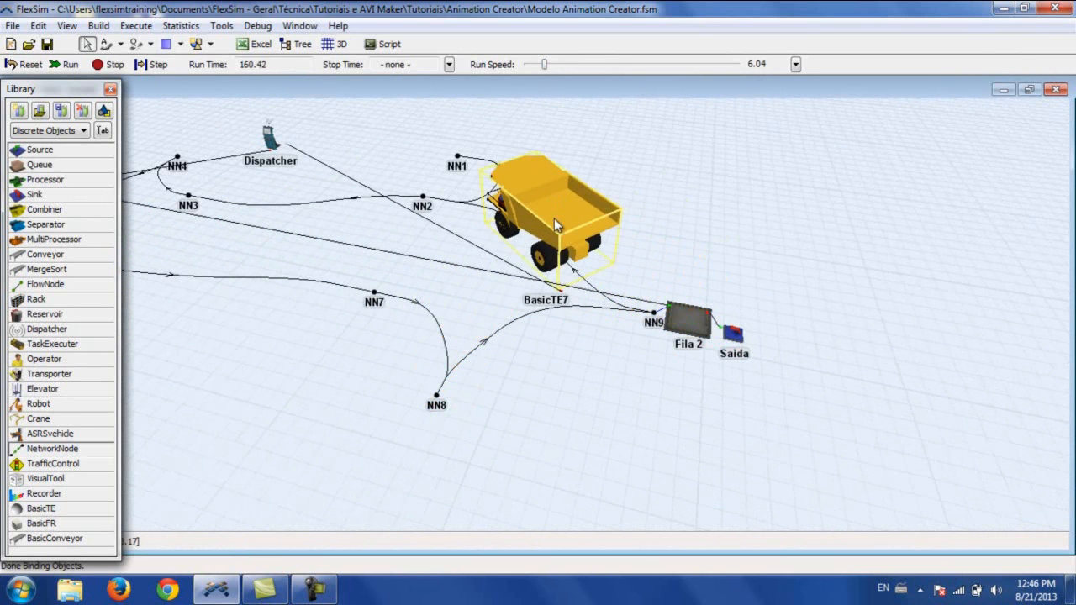
drag(730, 248, 774, 254)
scroll(774, 254, down, 1)
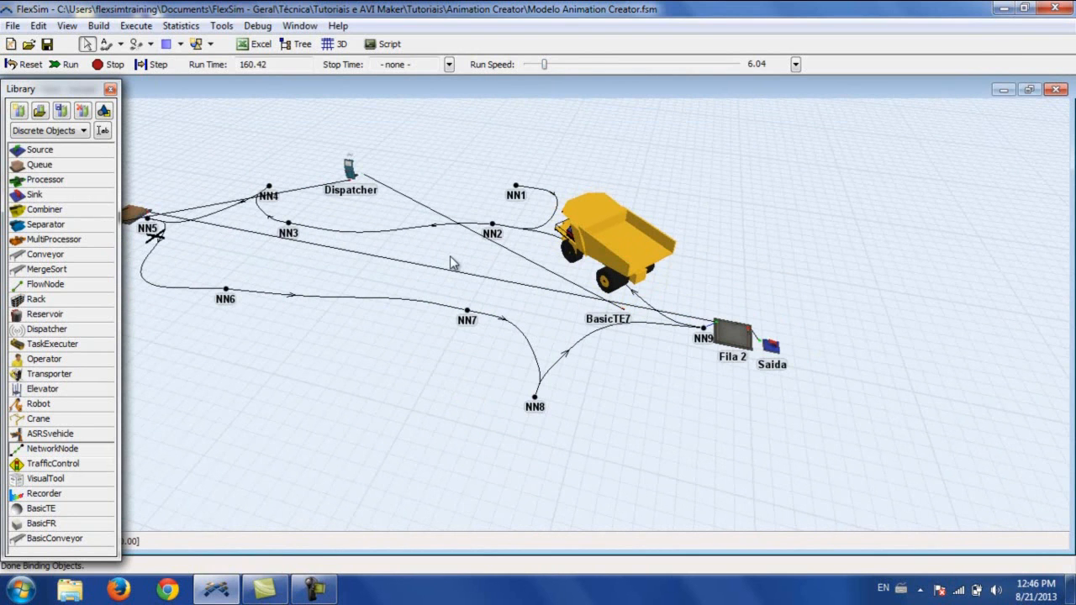
scroll(453, 266, up, 1)
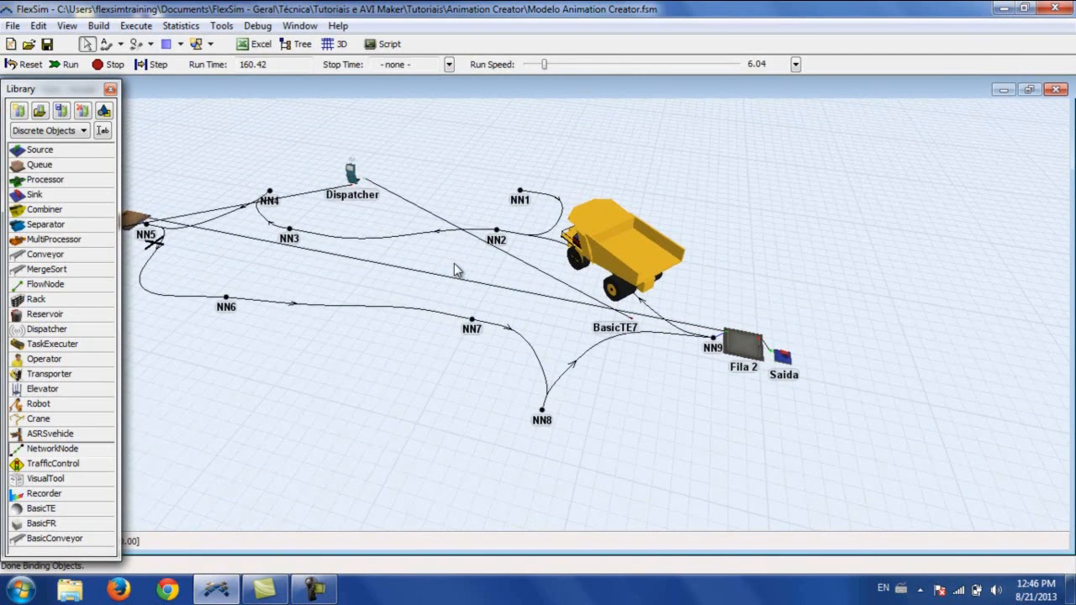